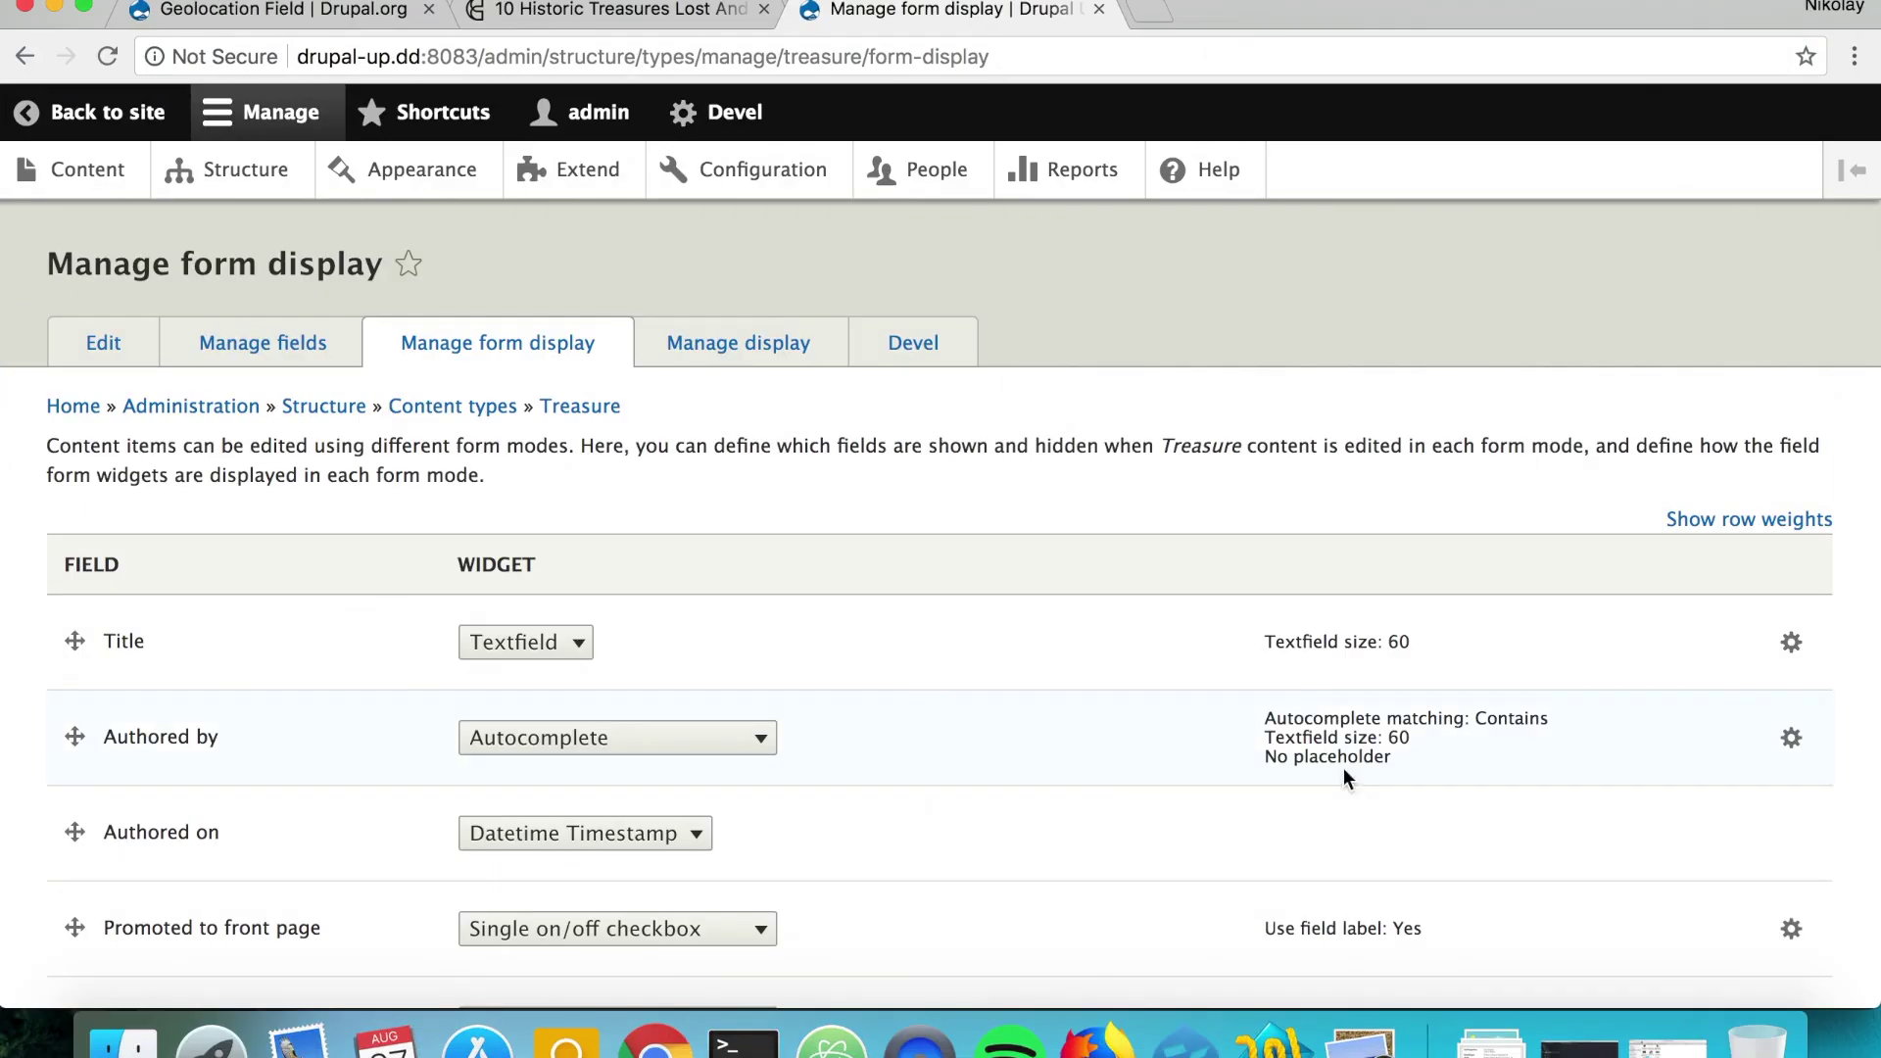
# - Go to the site's Content listing from the admin toolbar
pyautogui.click(90, 175)
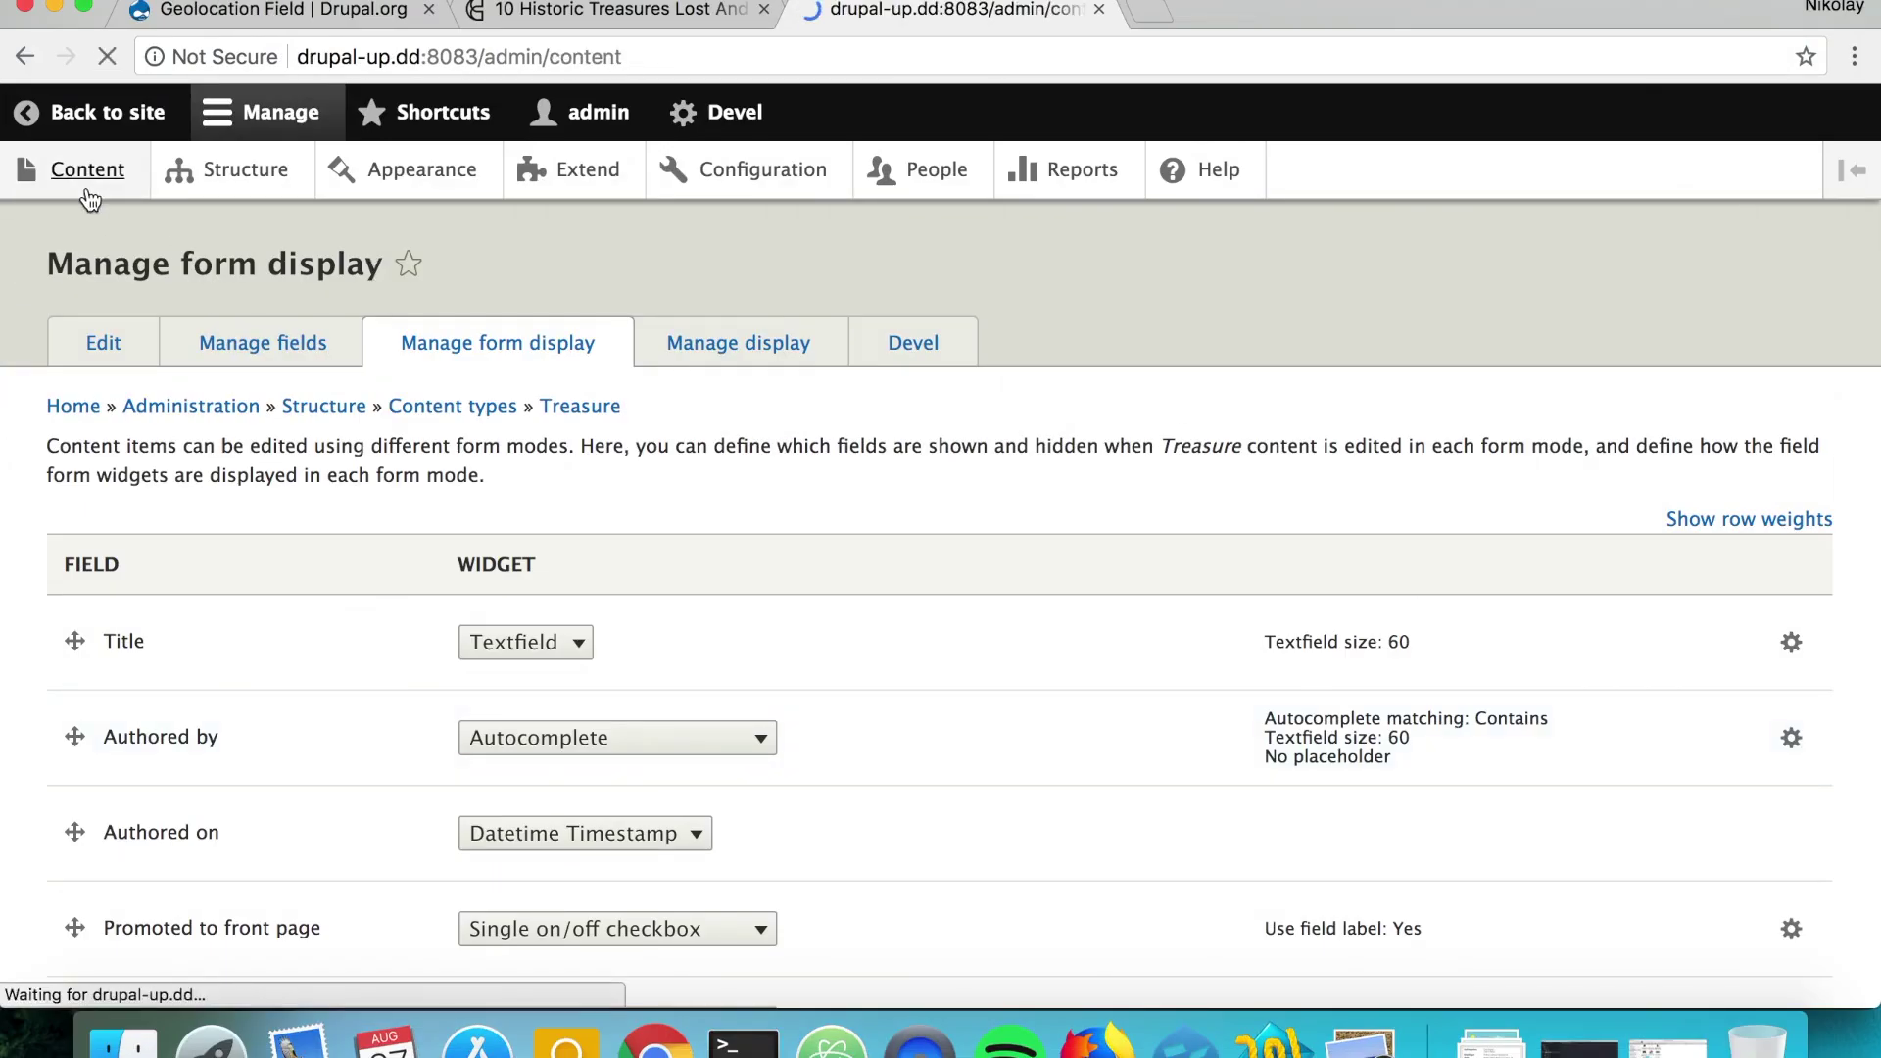
pyautogui.scroll(-5, 185, 562)
pyautogui.scroll(1, 264, 368)
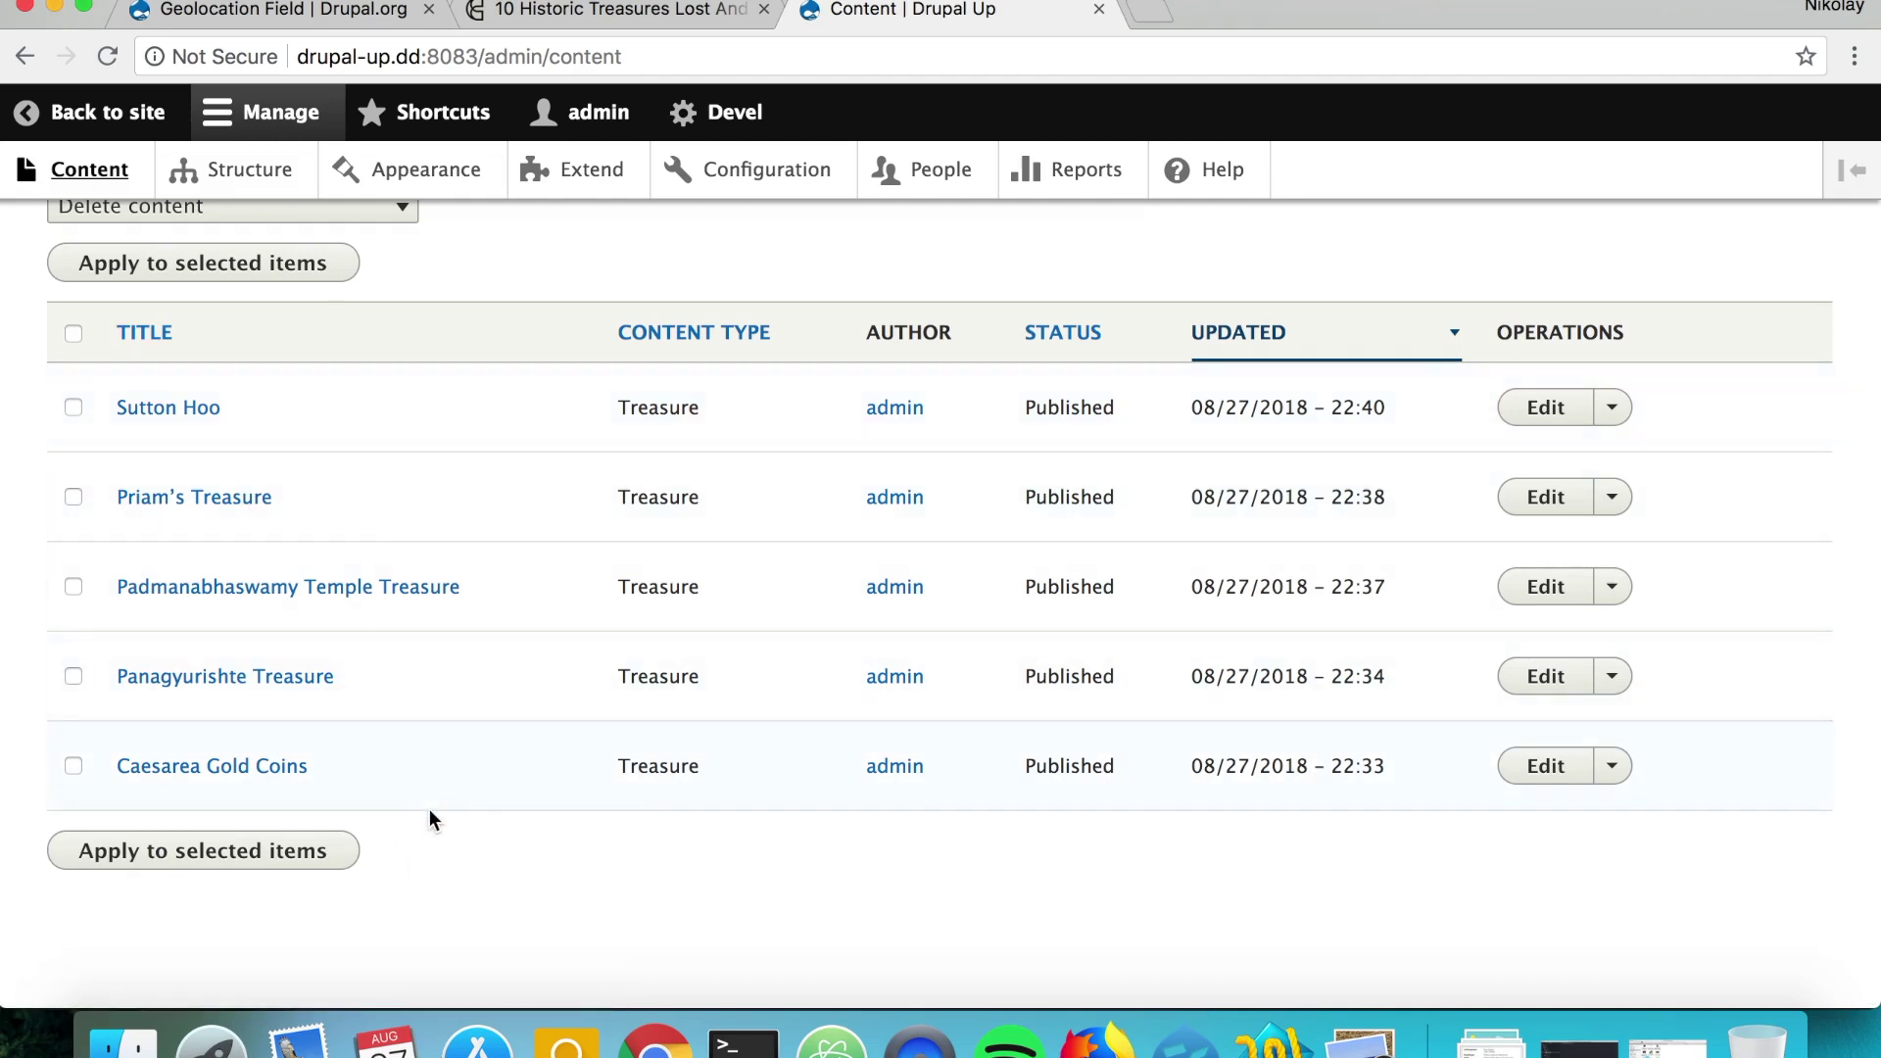
pyautogui.scroll(2, 563, 452)
pyautogui.scroll(1, 561, 452)
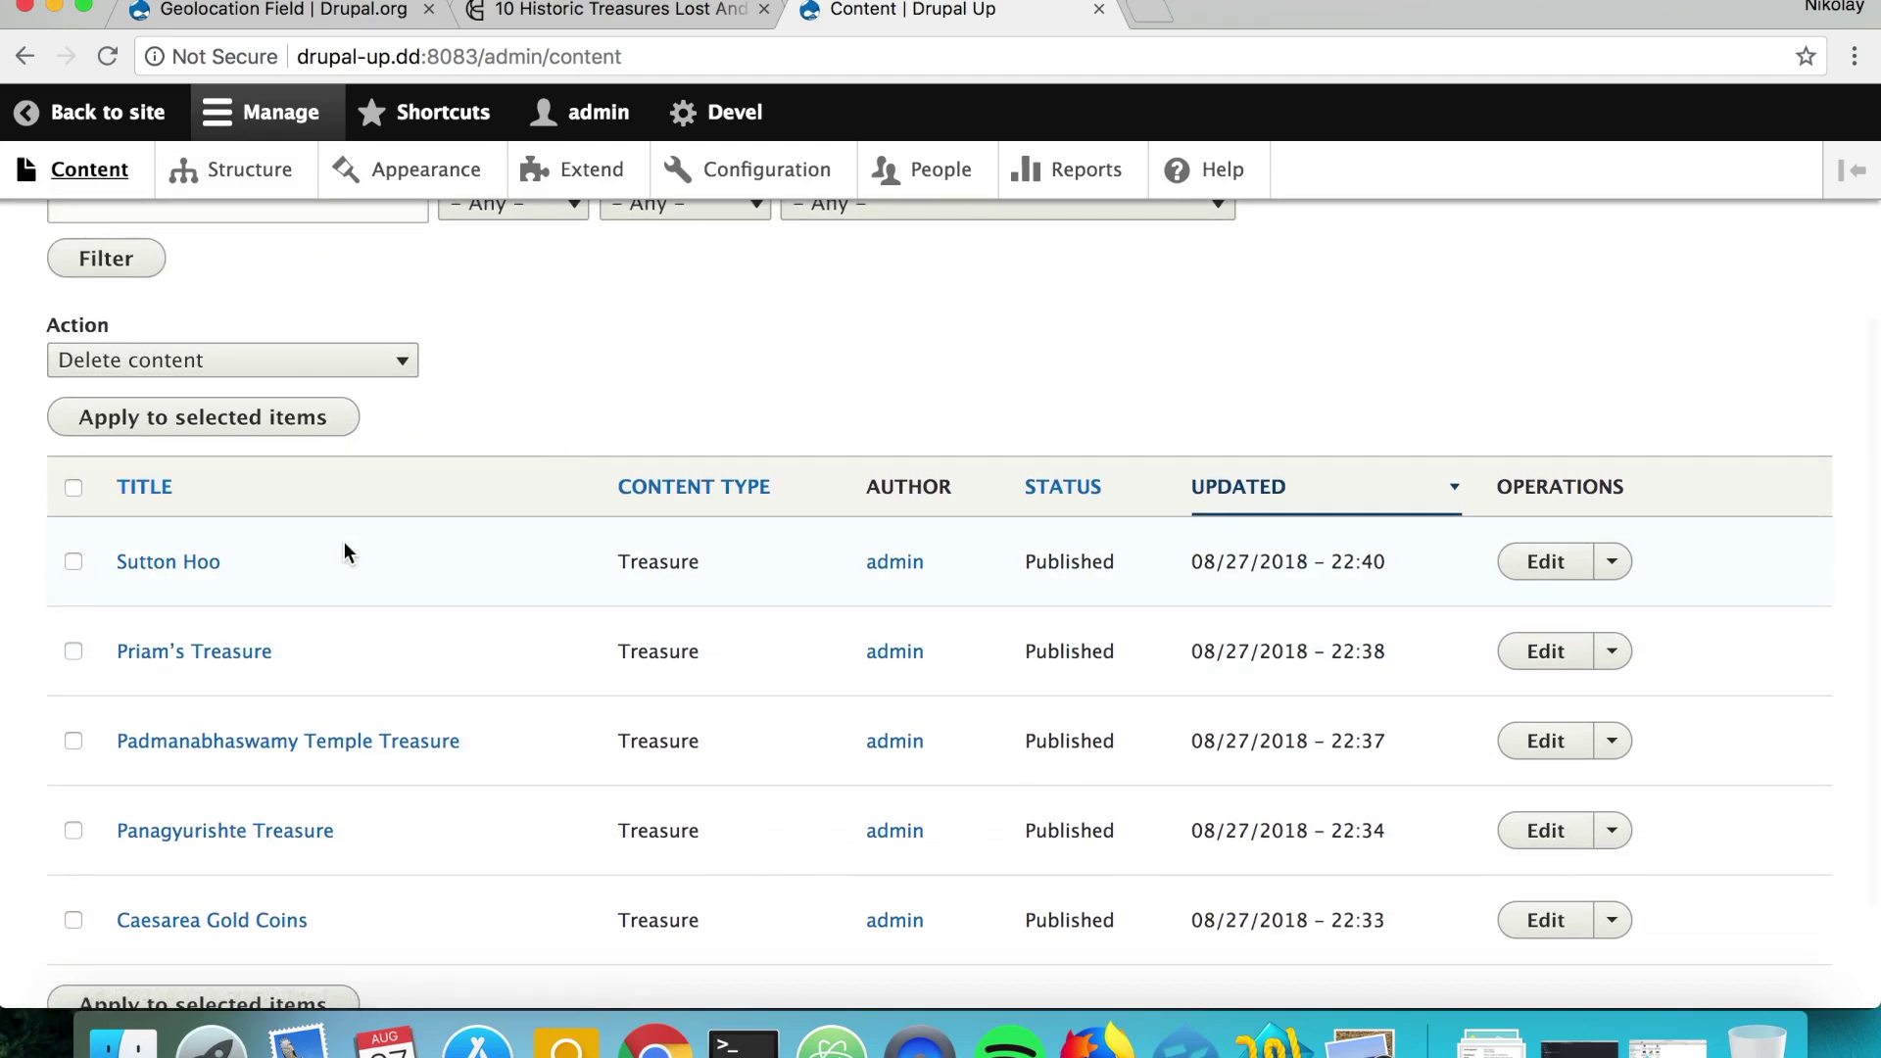
# - View Priam's Treasure with its location marker, then head to Structure administration
pyautogui.click(195, 651)
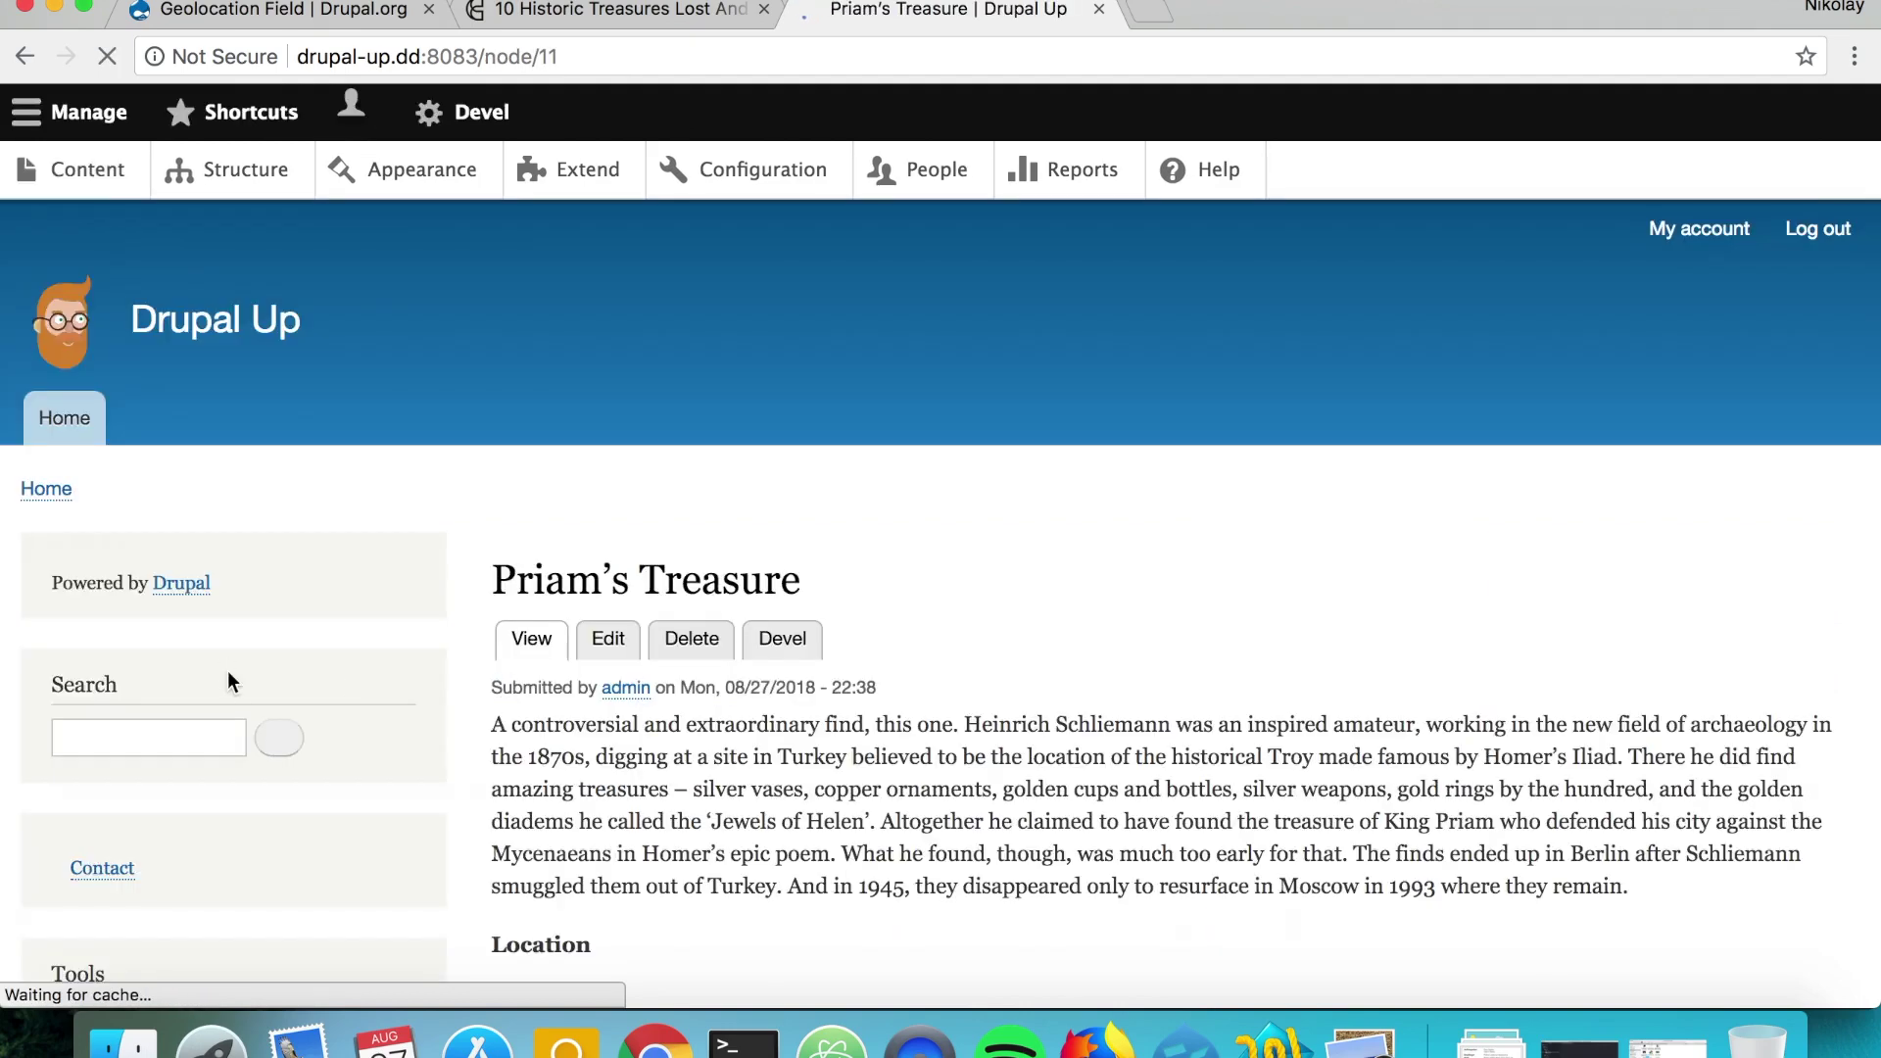
pyautogui.scroll(-5, 330, 748)
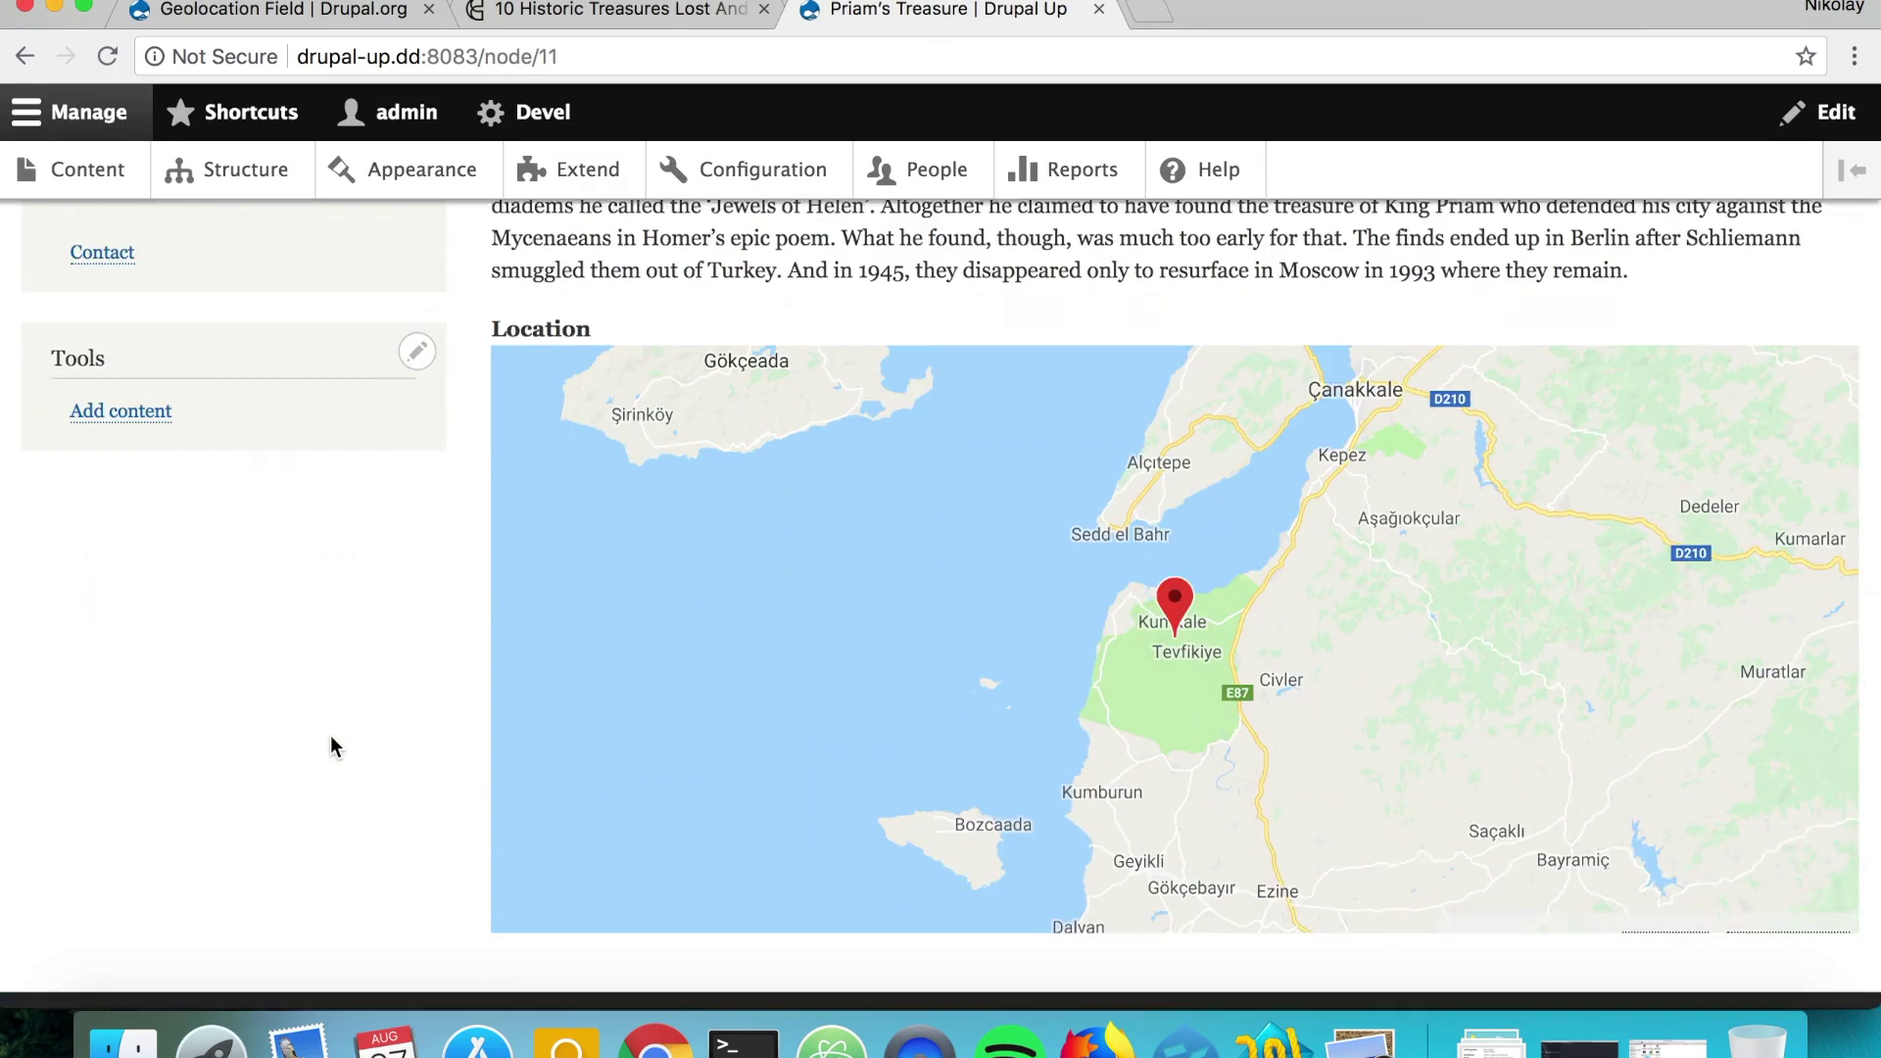
pyautogui.scroll(3, 331, 747)
pyautogui.scroll(1, 331, 747)
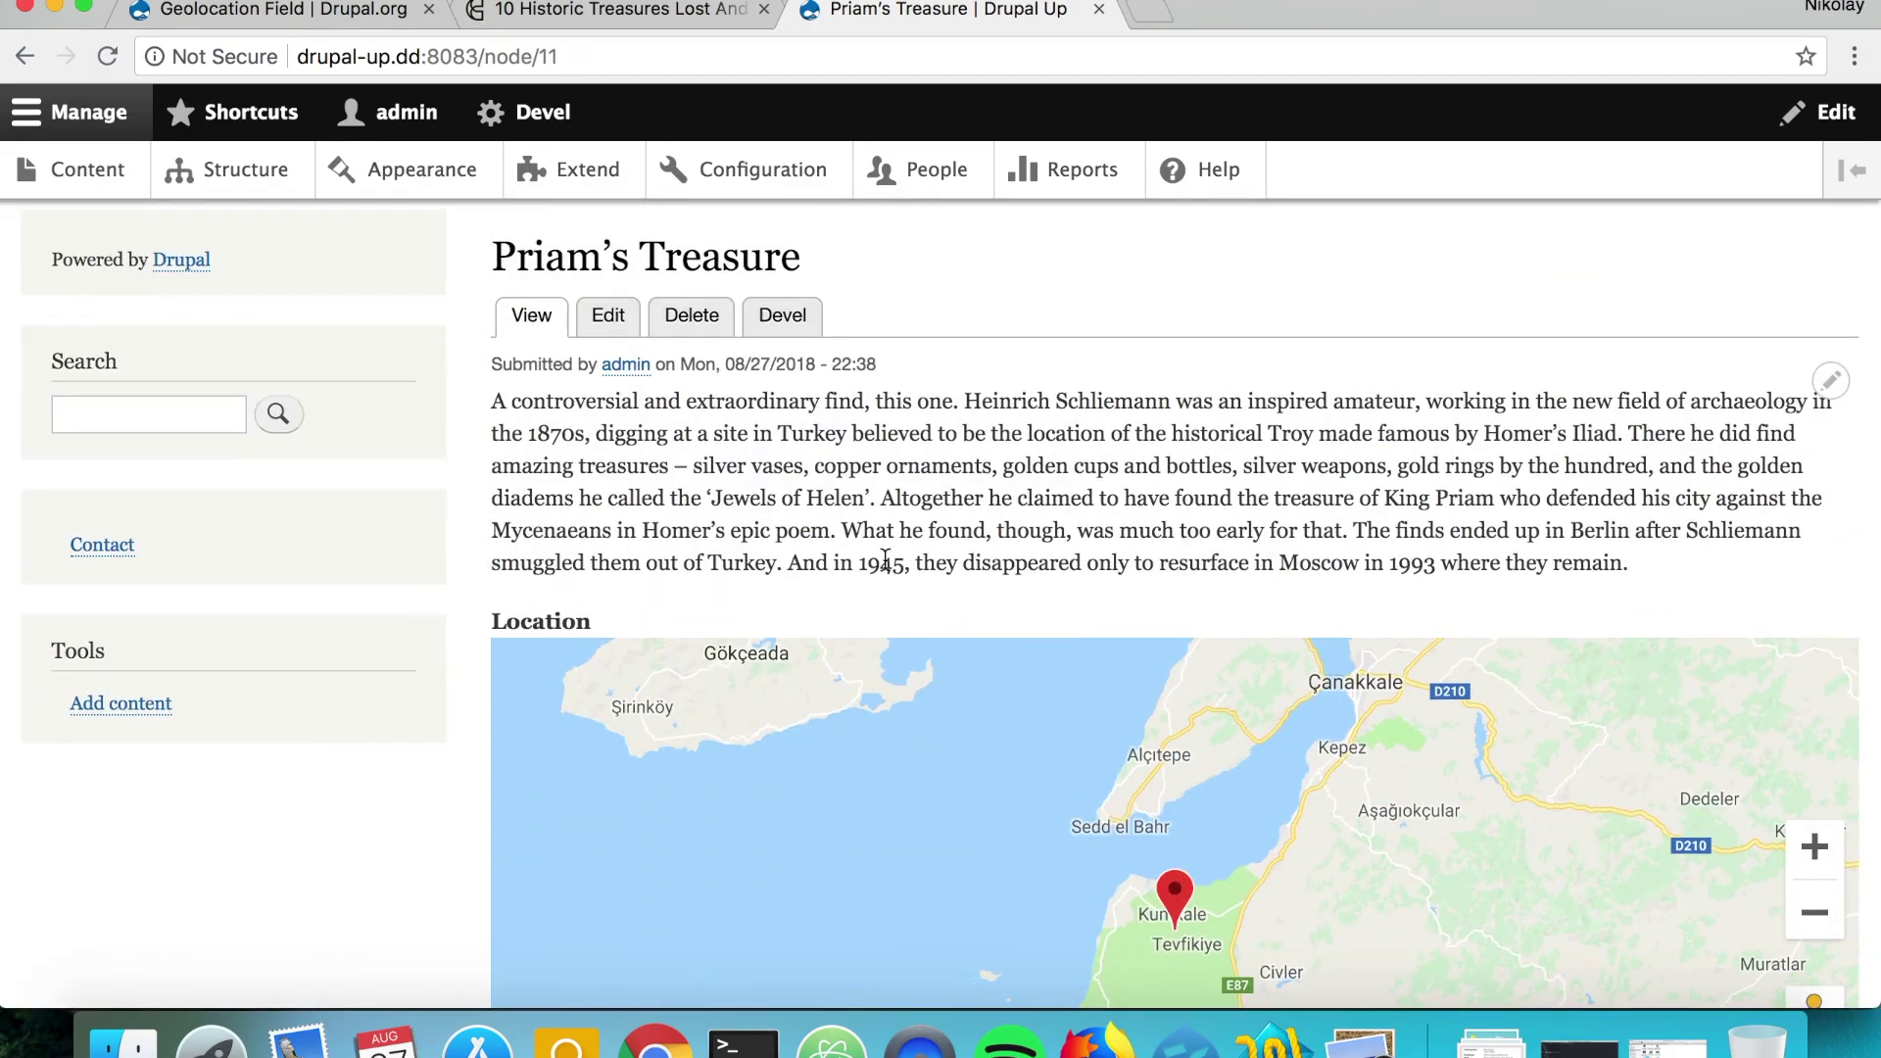
pyautogui.scroll(5, 824, 478)
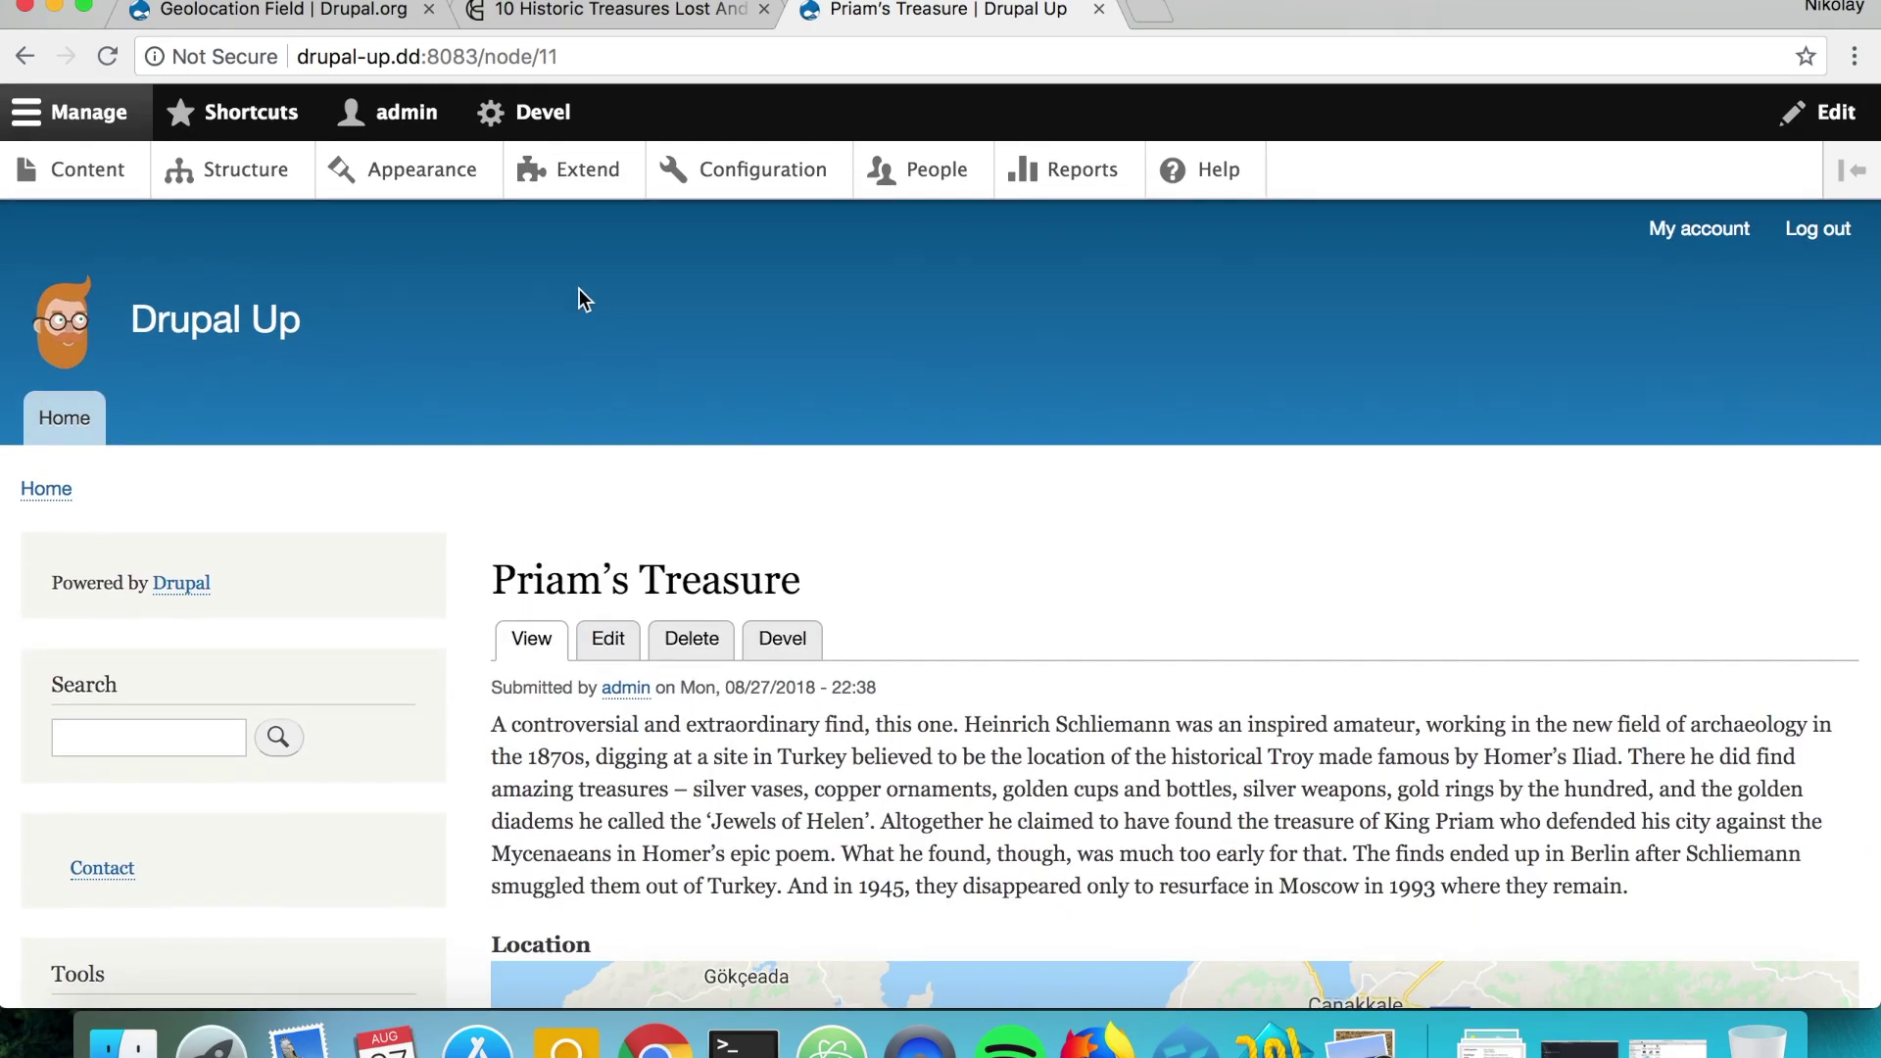
pyautogui.click(243, 170)
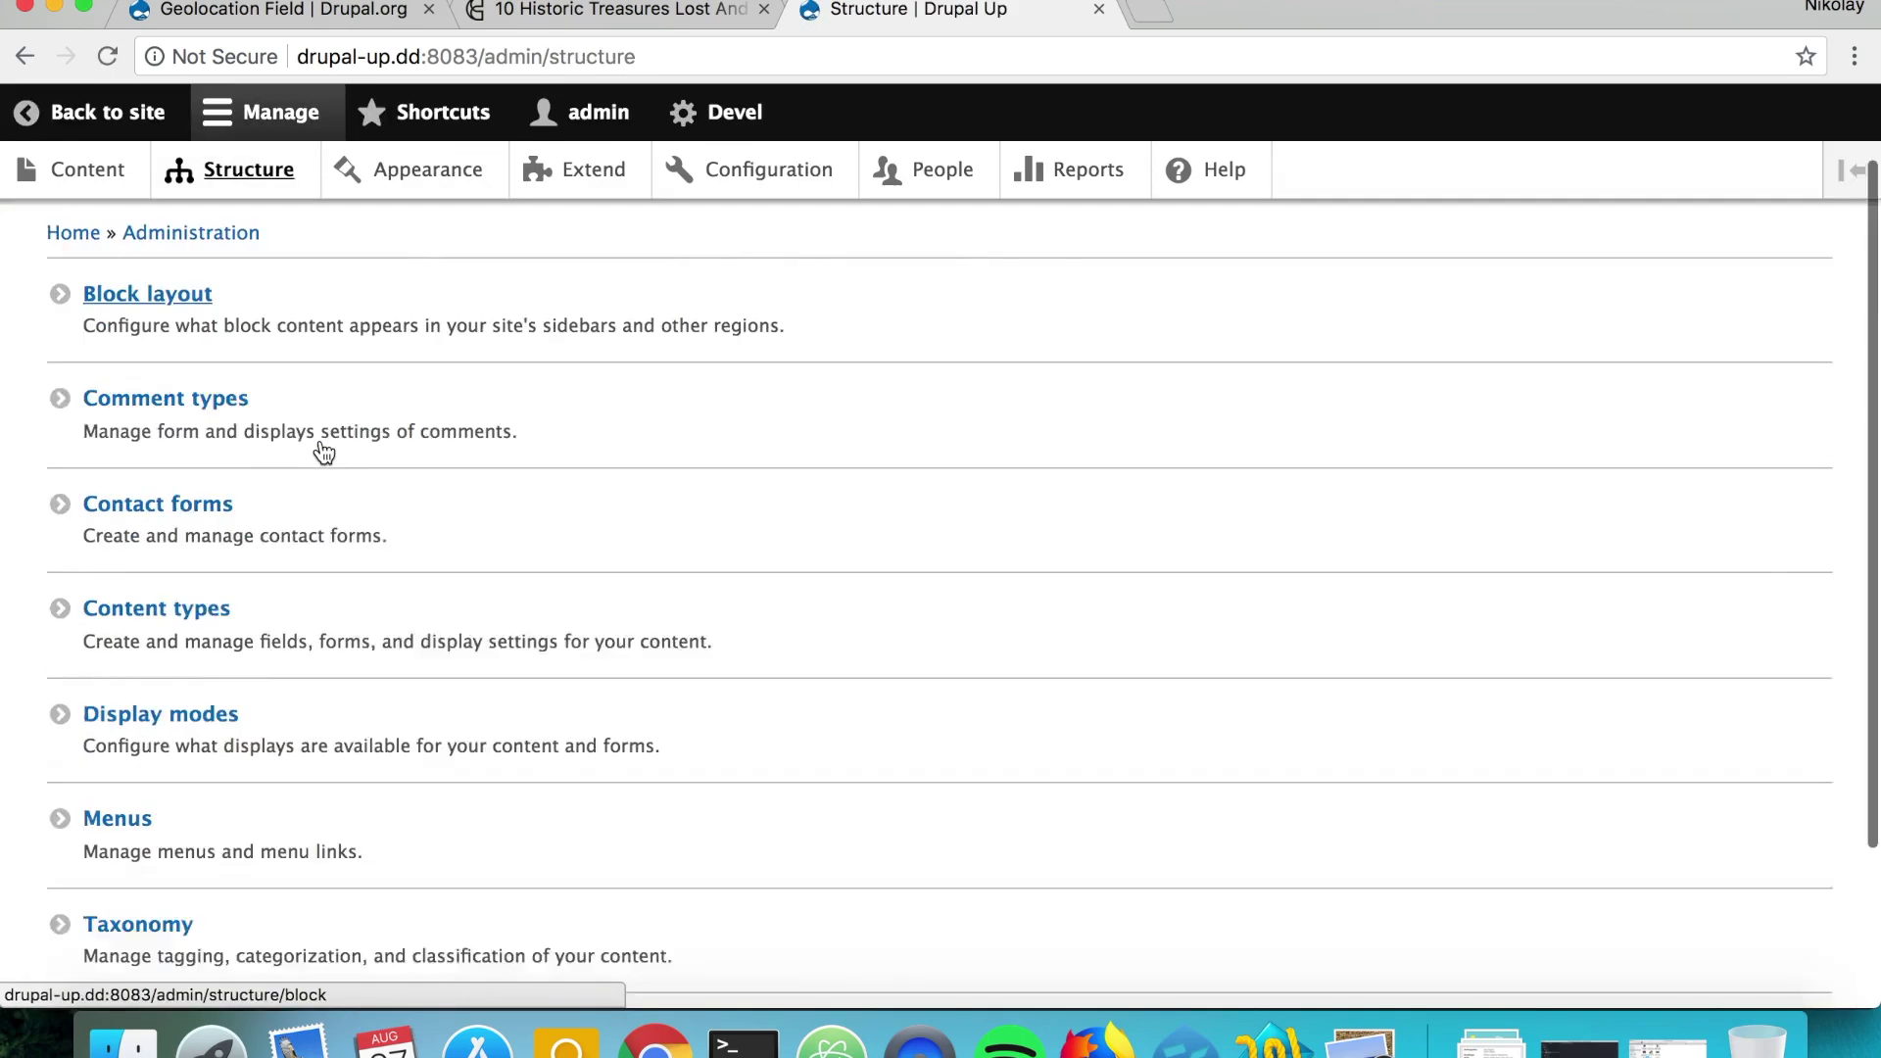
pyautogui.scroll(-3, 319, 450)
# - Start a new view named Map with treasures that also creates a page
pyautogui.click(114, 819)
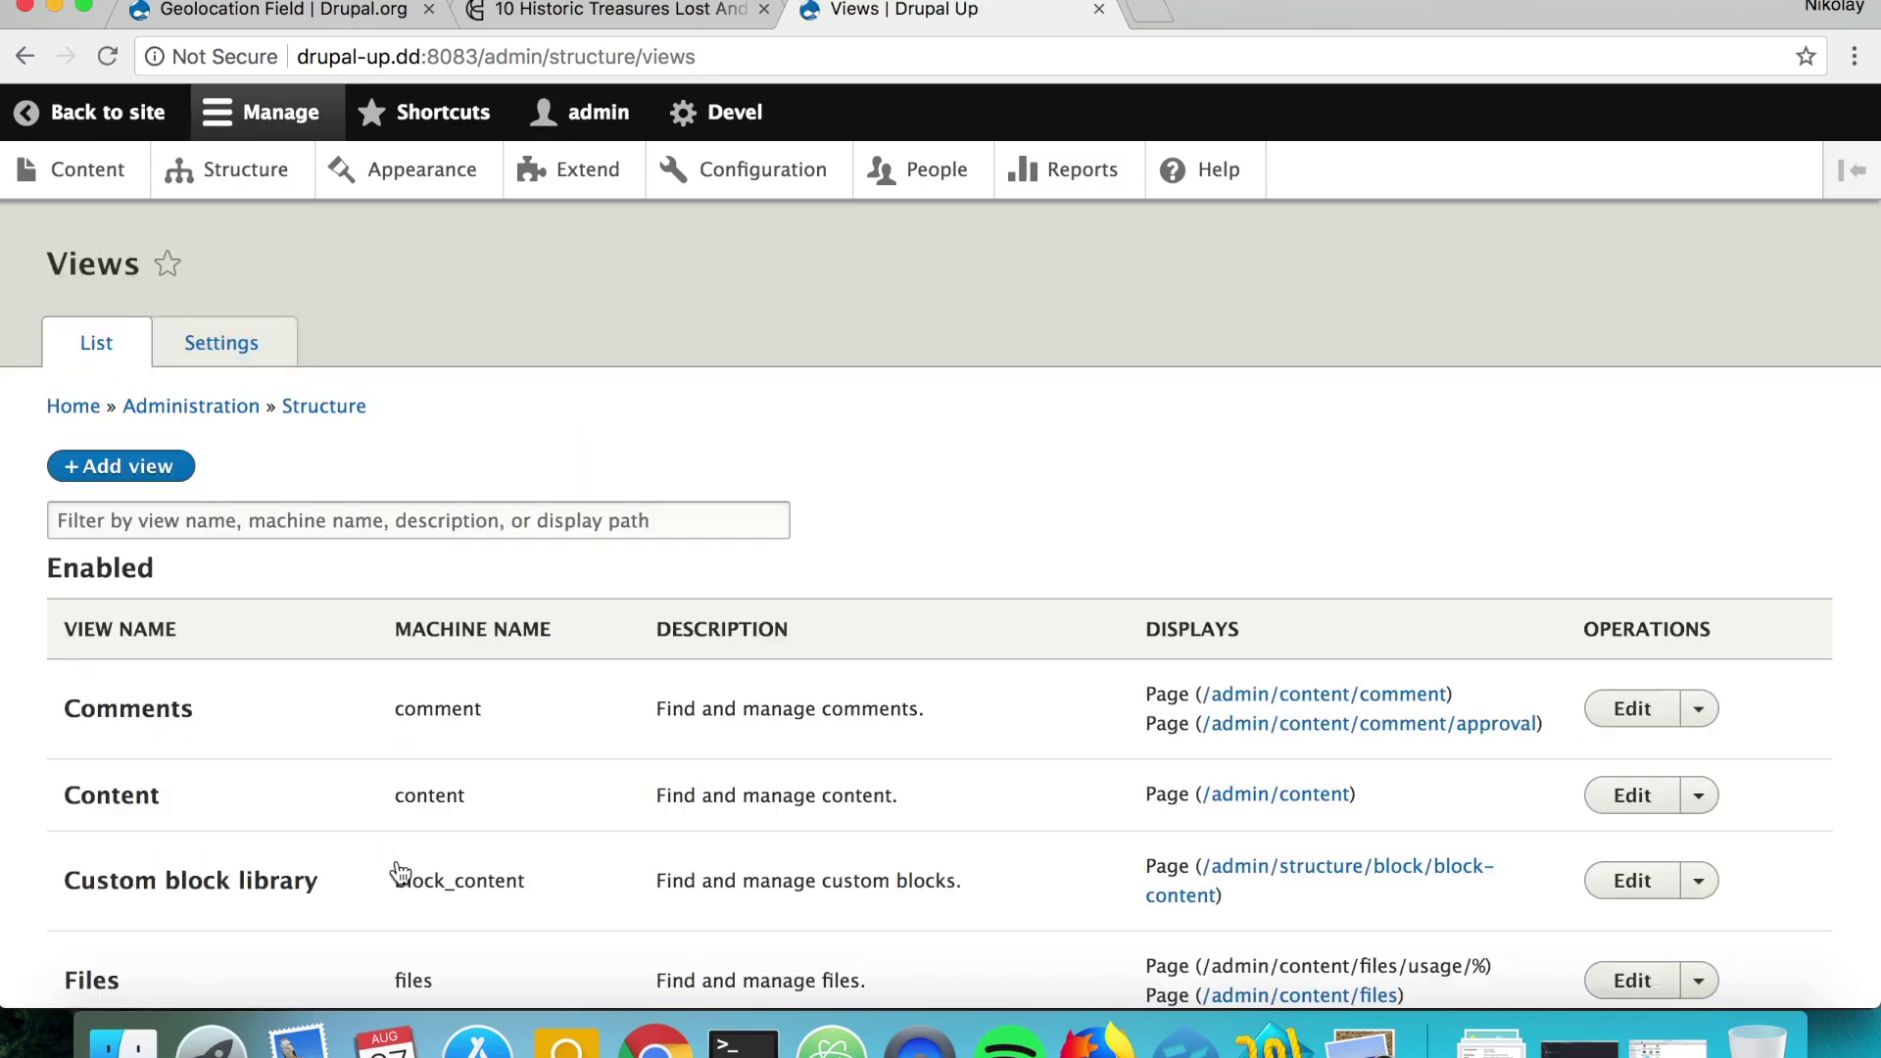
pyautogui.click(121, 467)
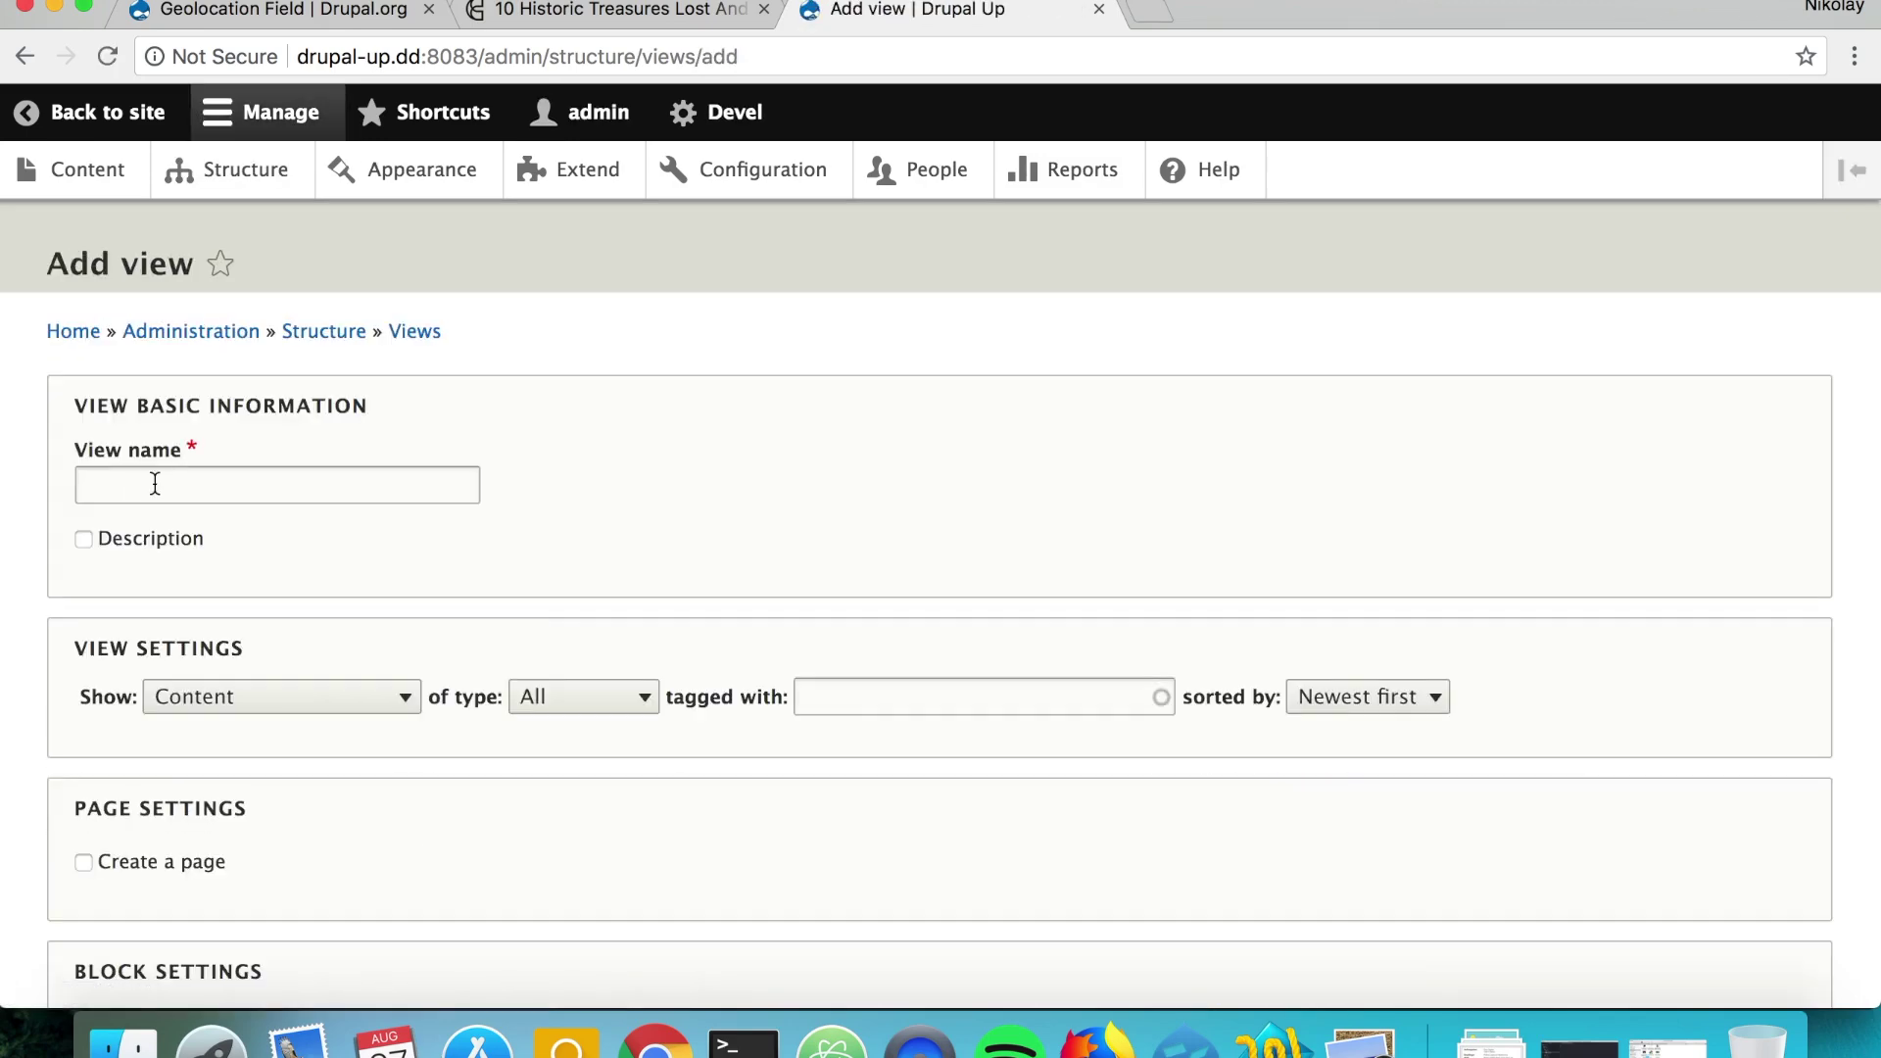
pyautogui.click(157, 484)
pyautogui.press('BackSpace')
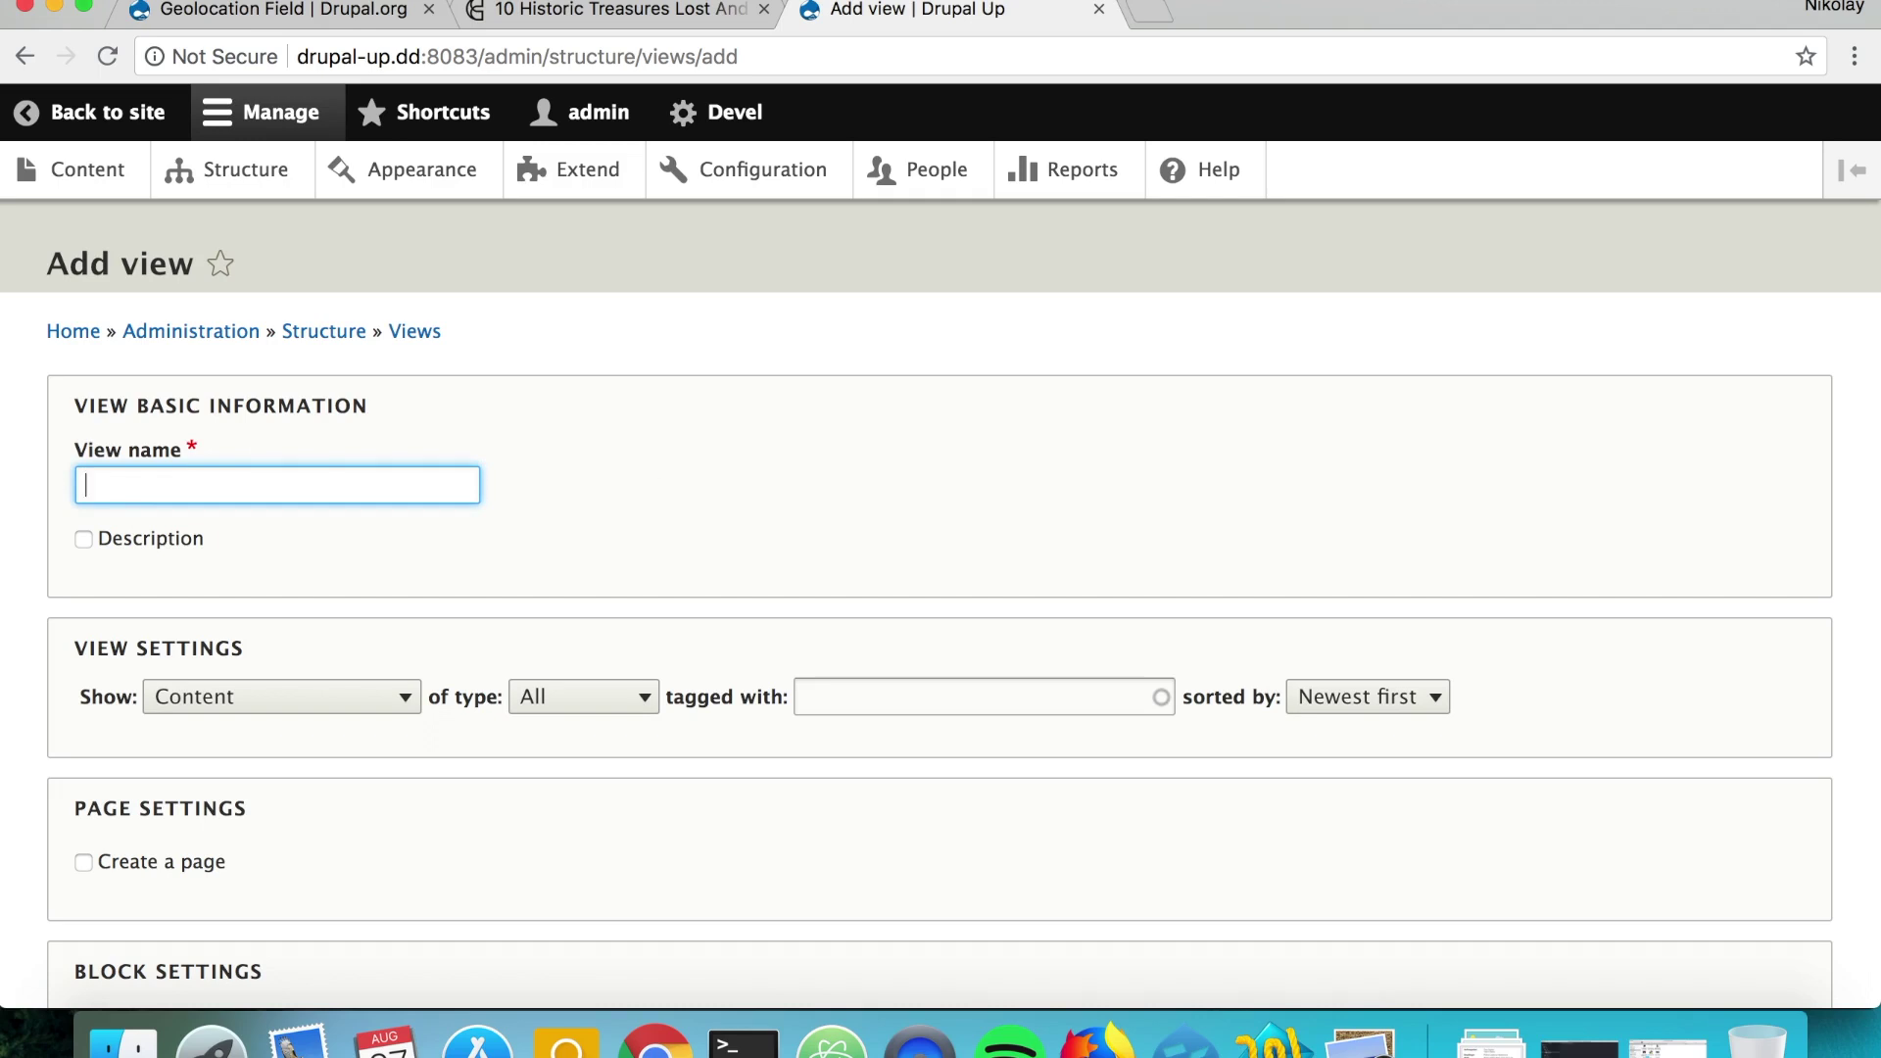
pyautogui.write('Map ')
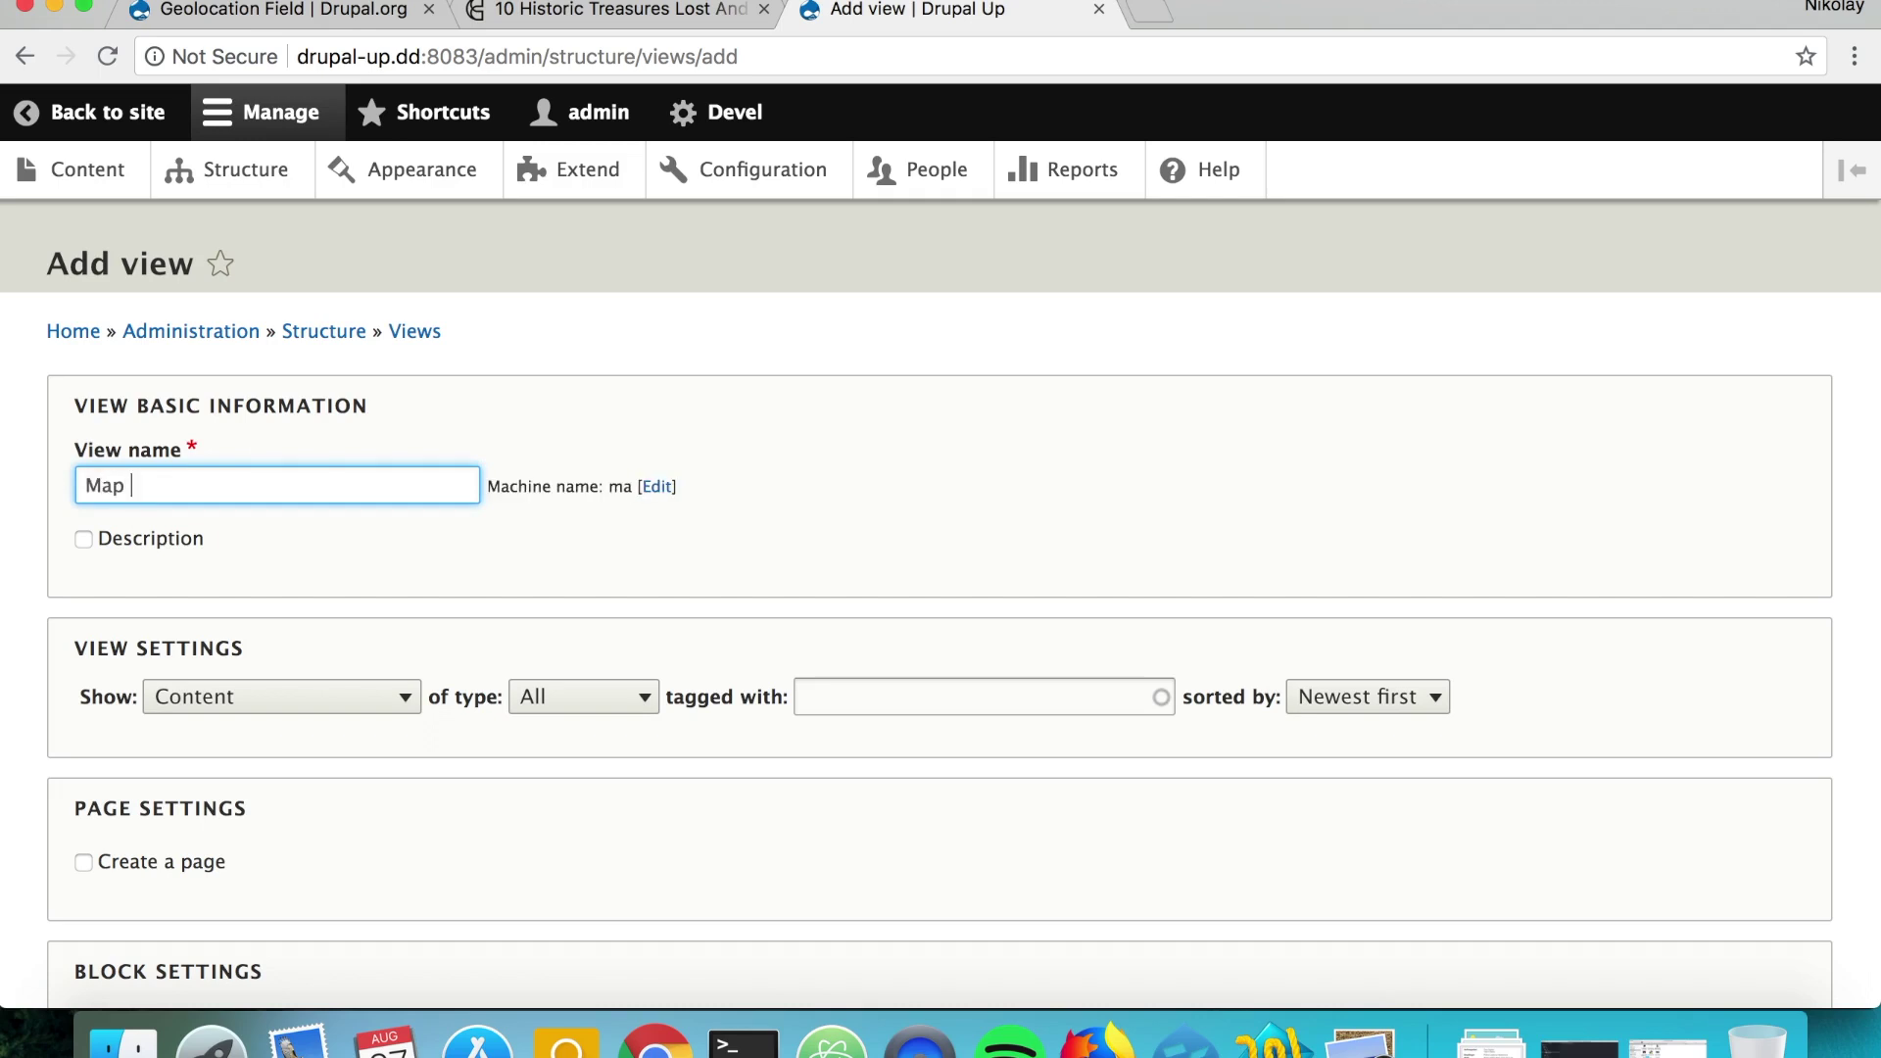
pyautogui.write('with trea')
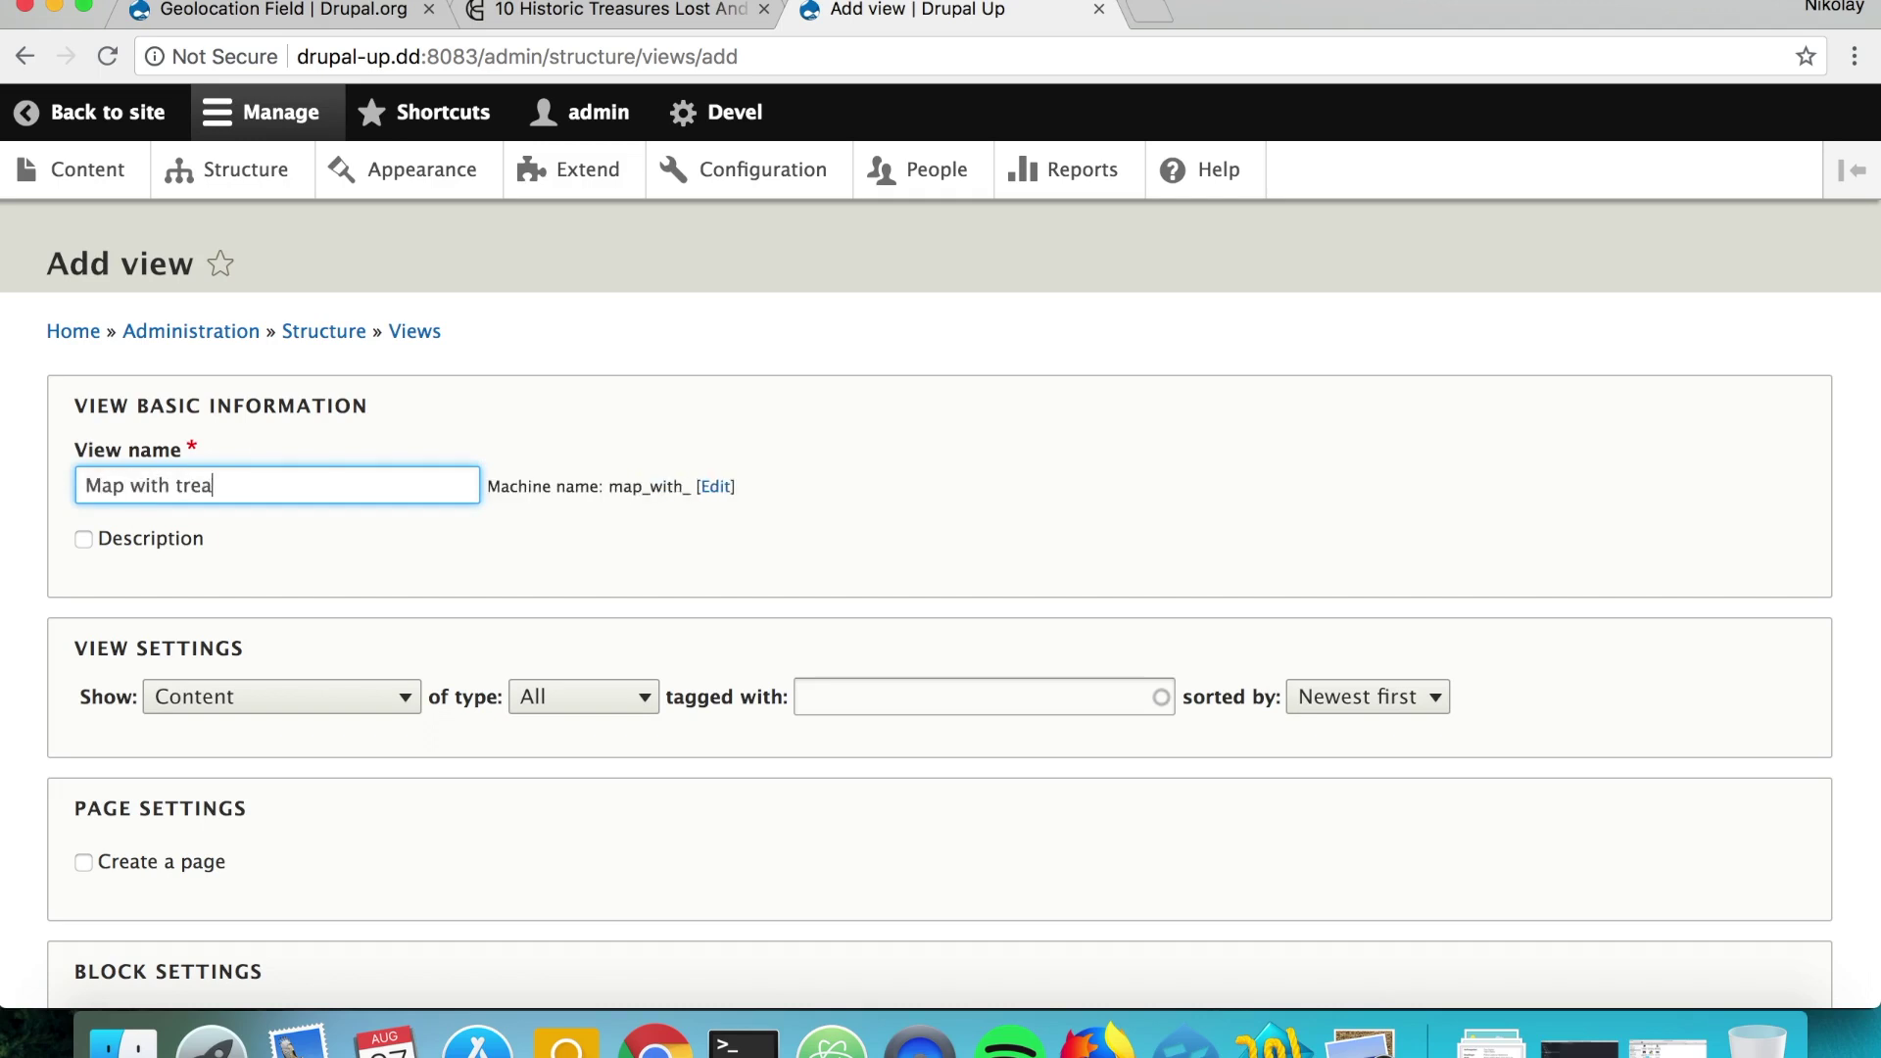
pyautogui.write('sures')
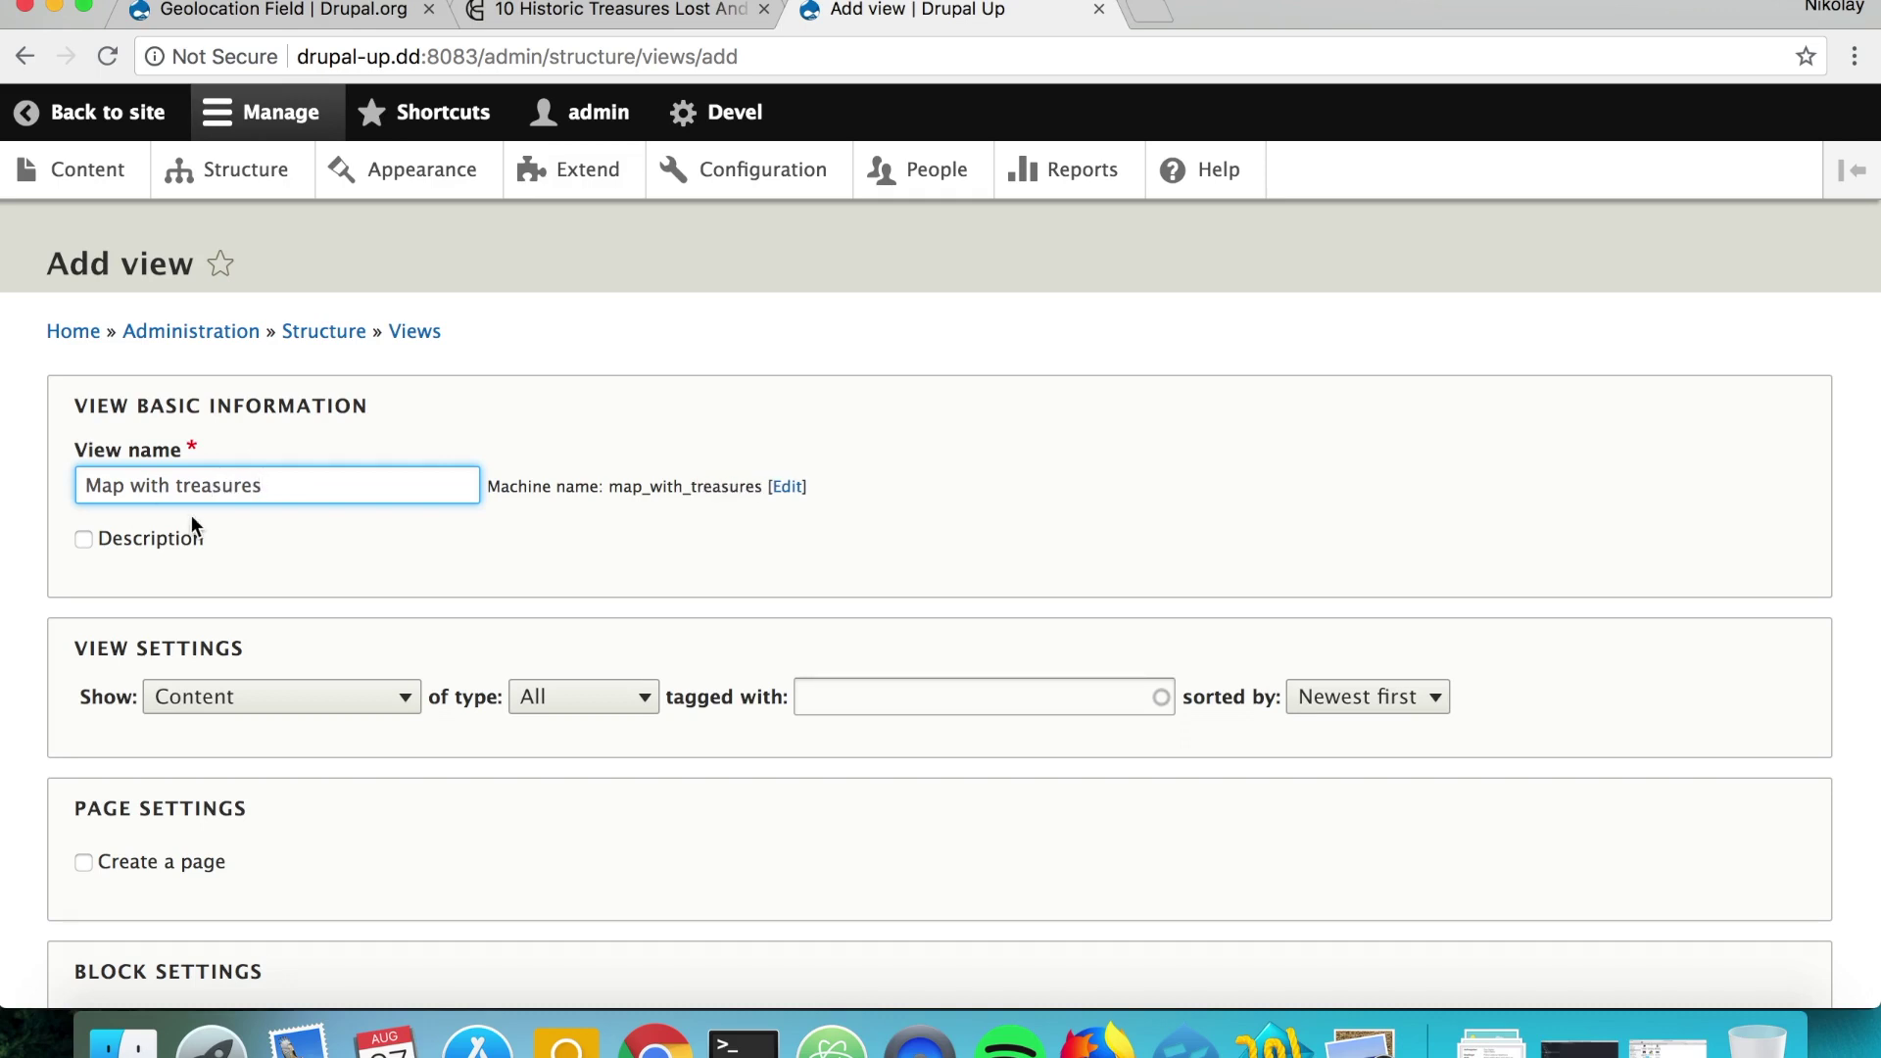
pyautogui.scroll(-5, 191, 514)
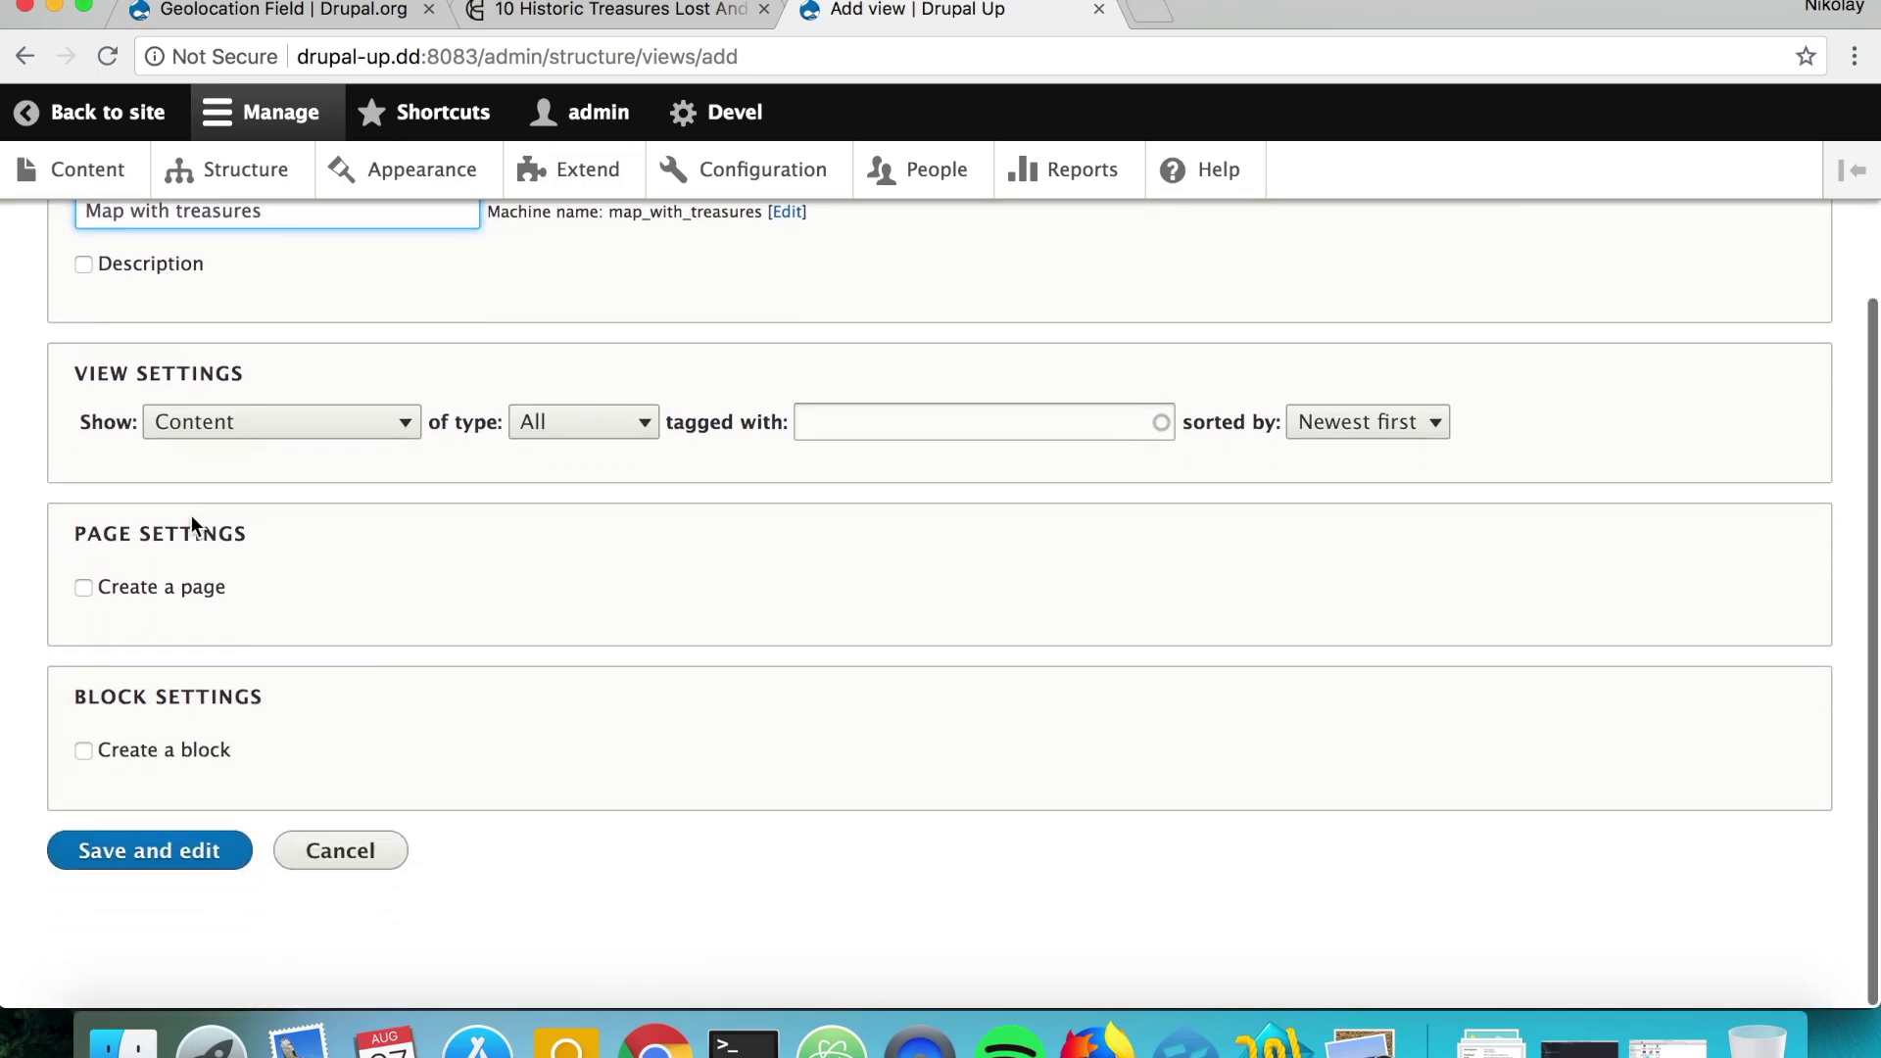
pyautogui.click(193, 591)
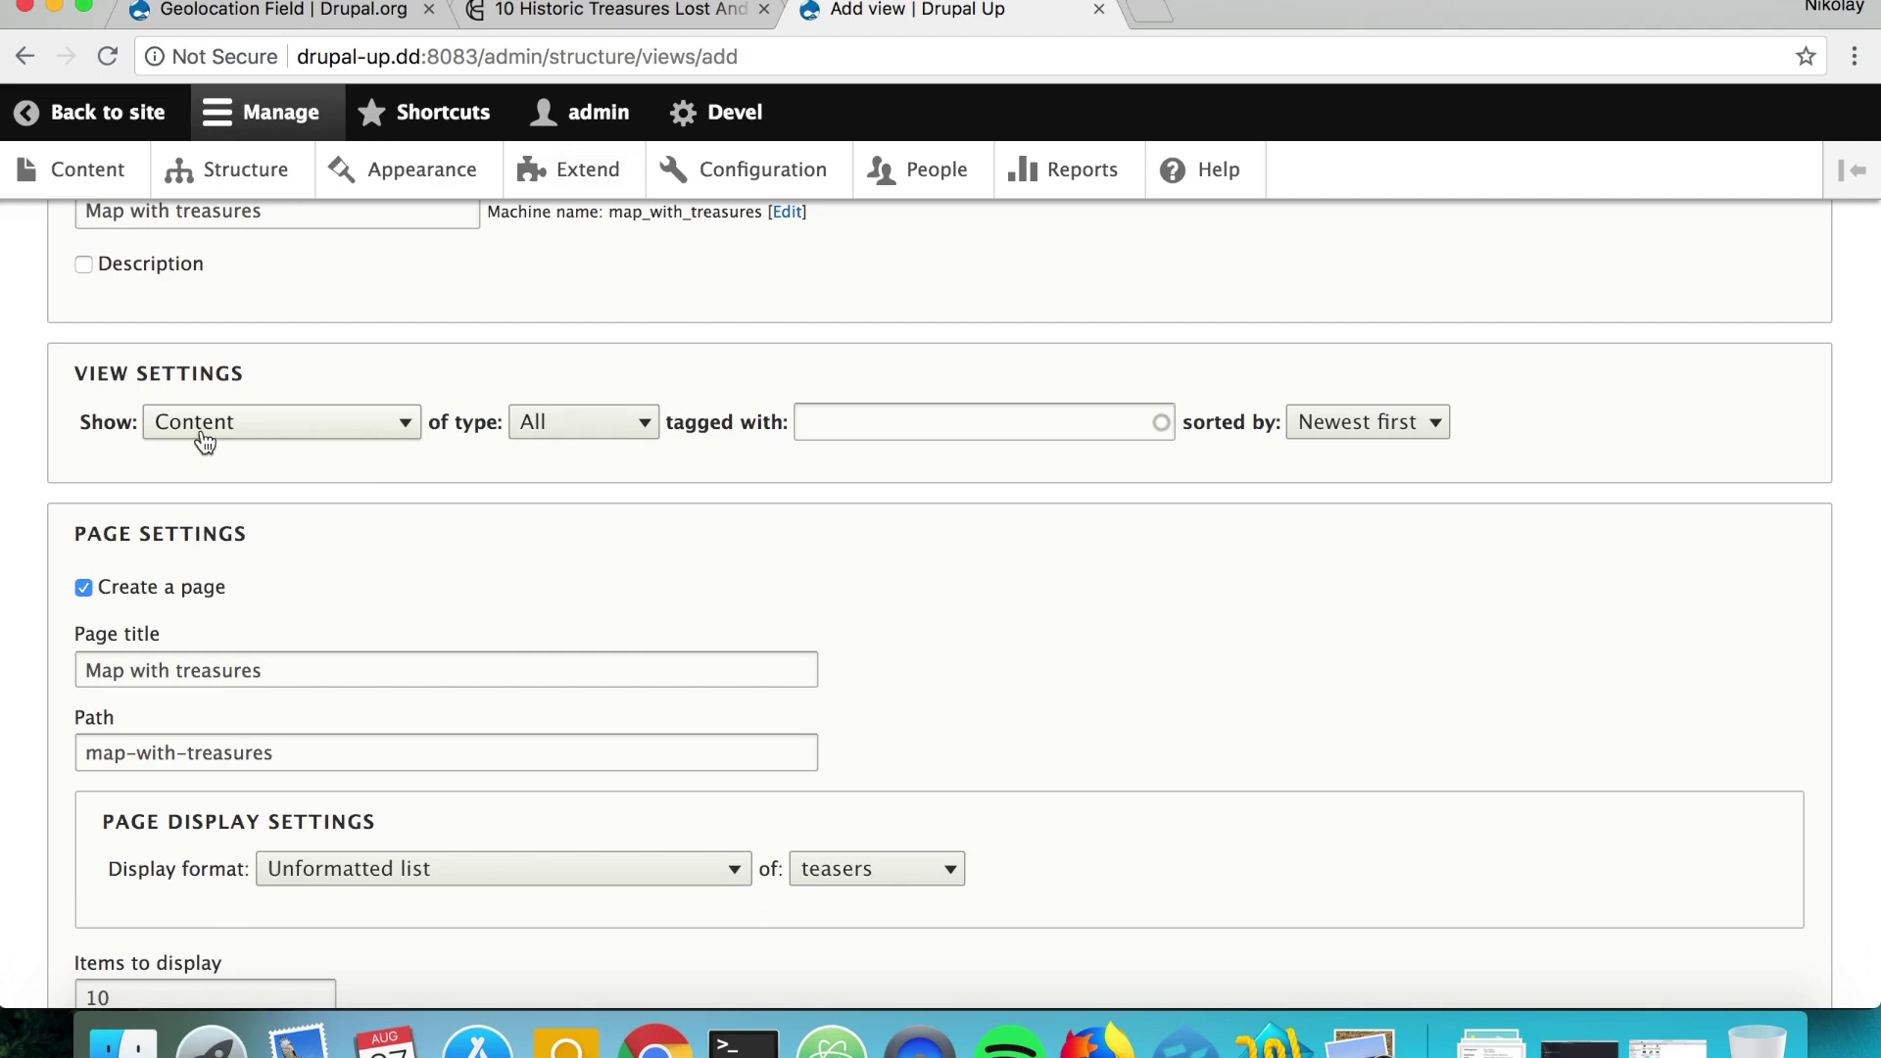
# - Limit the view to Treasure content and save it into the view editor
pyautogui.click(609, 423)
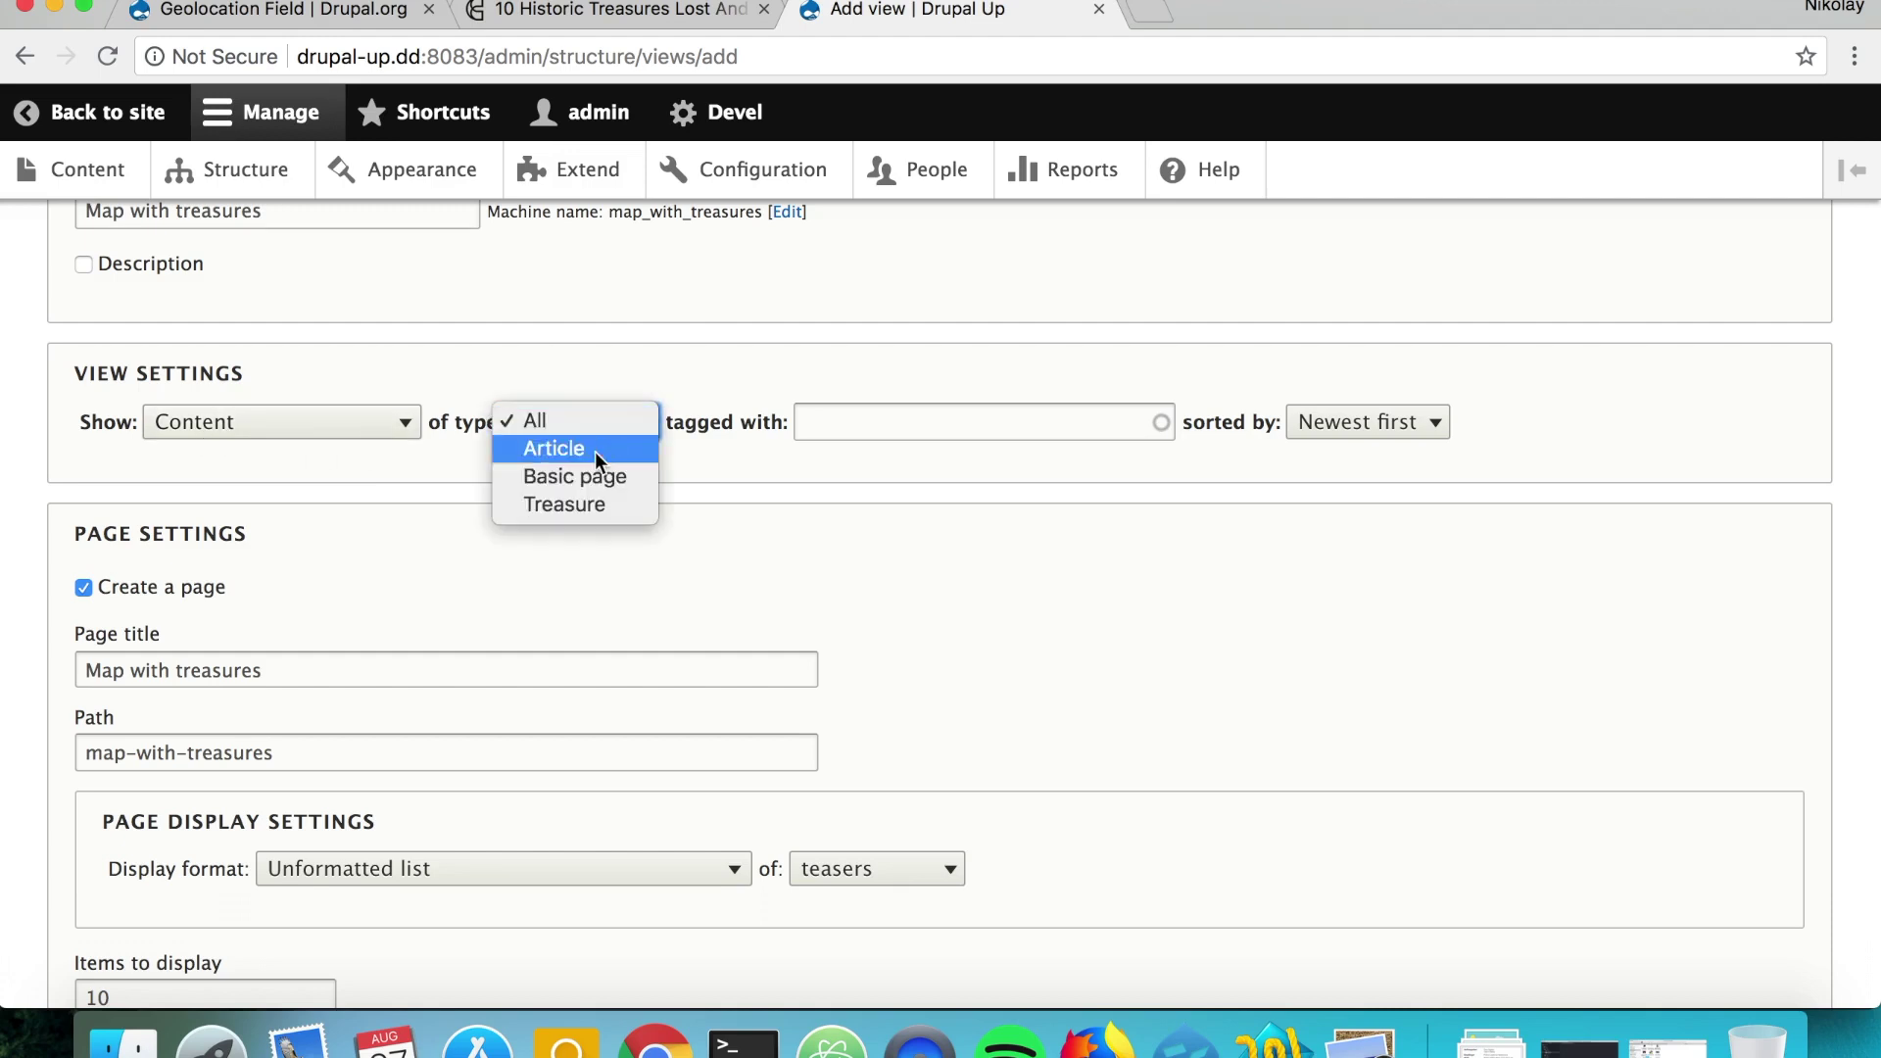
pyautogui.click(593, 506)
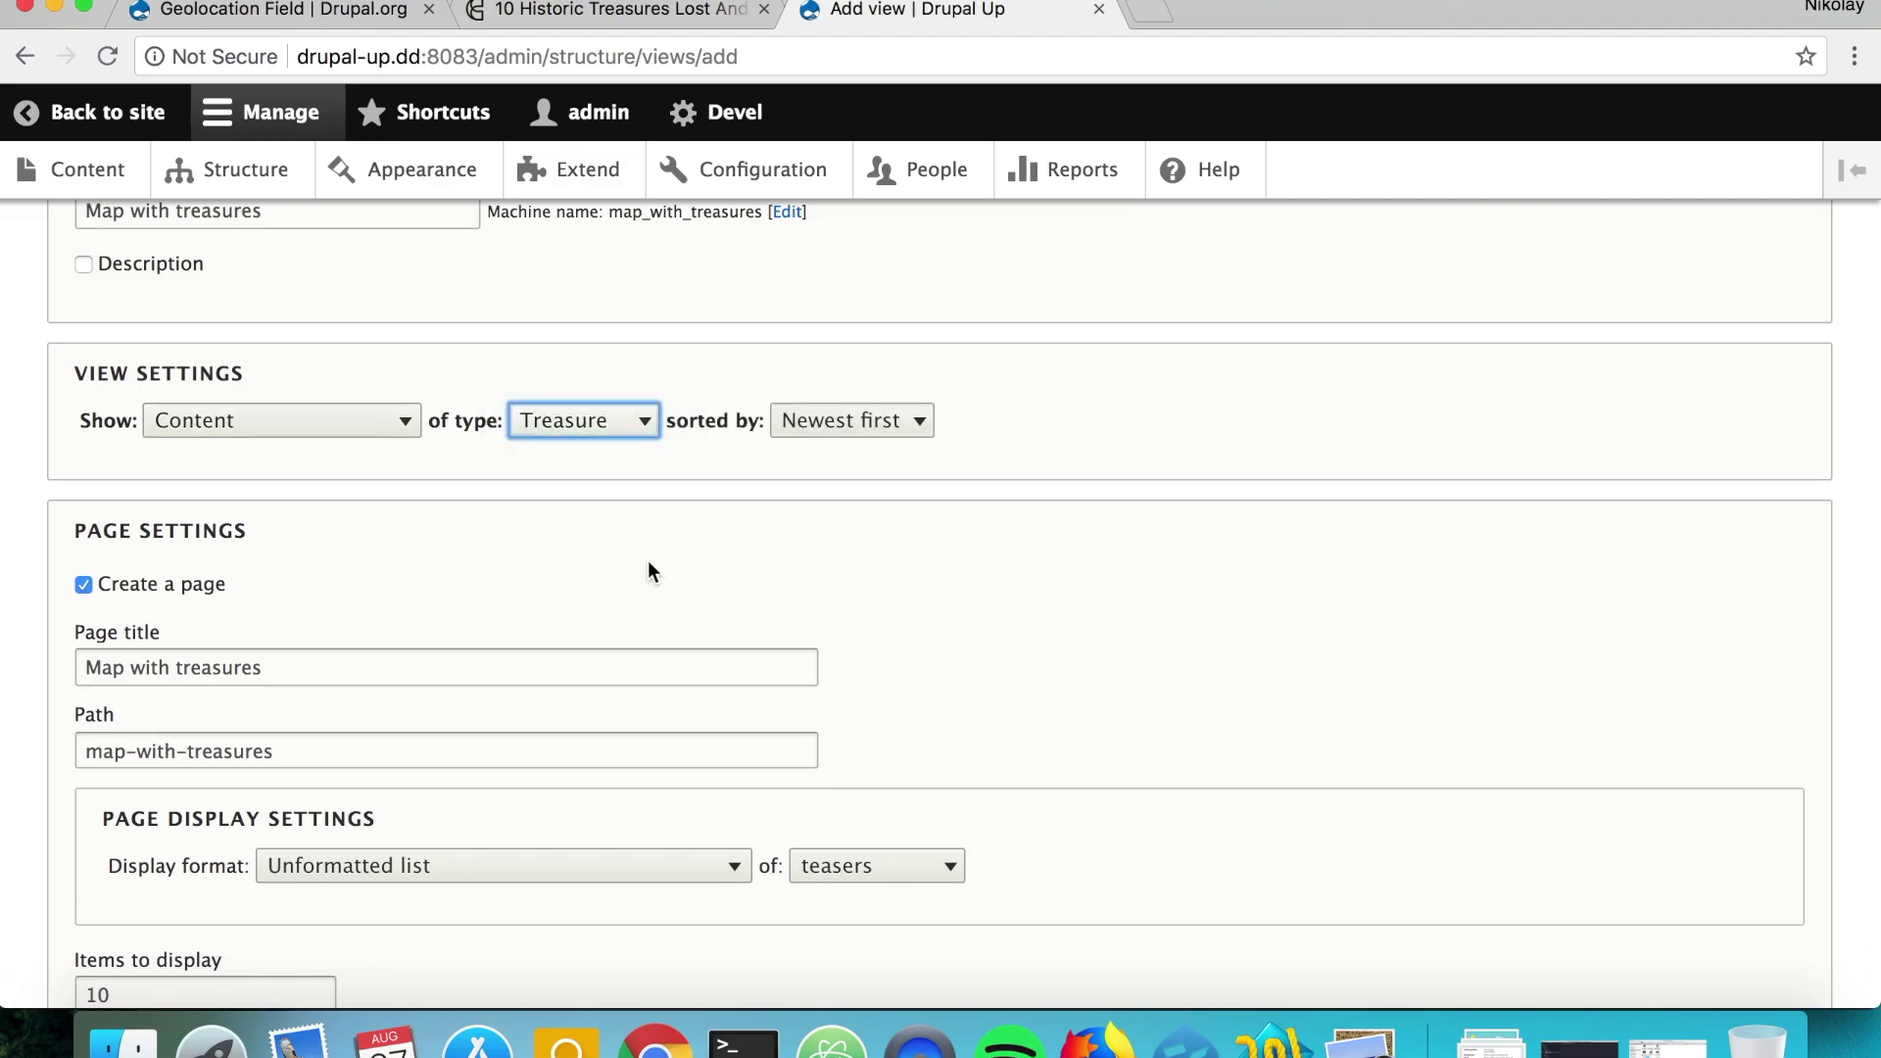
pyautogui.scroll(-8, 649, 559)
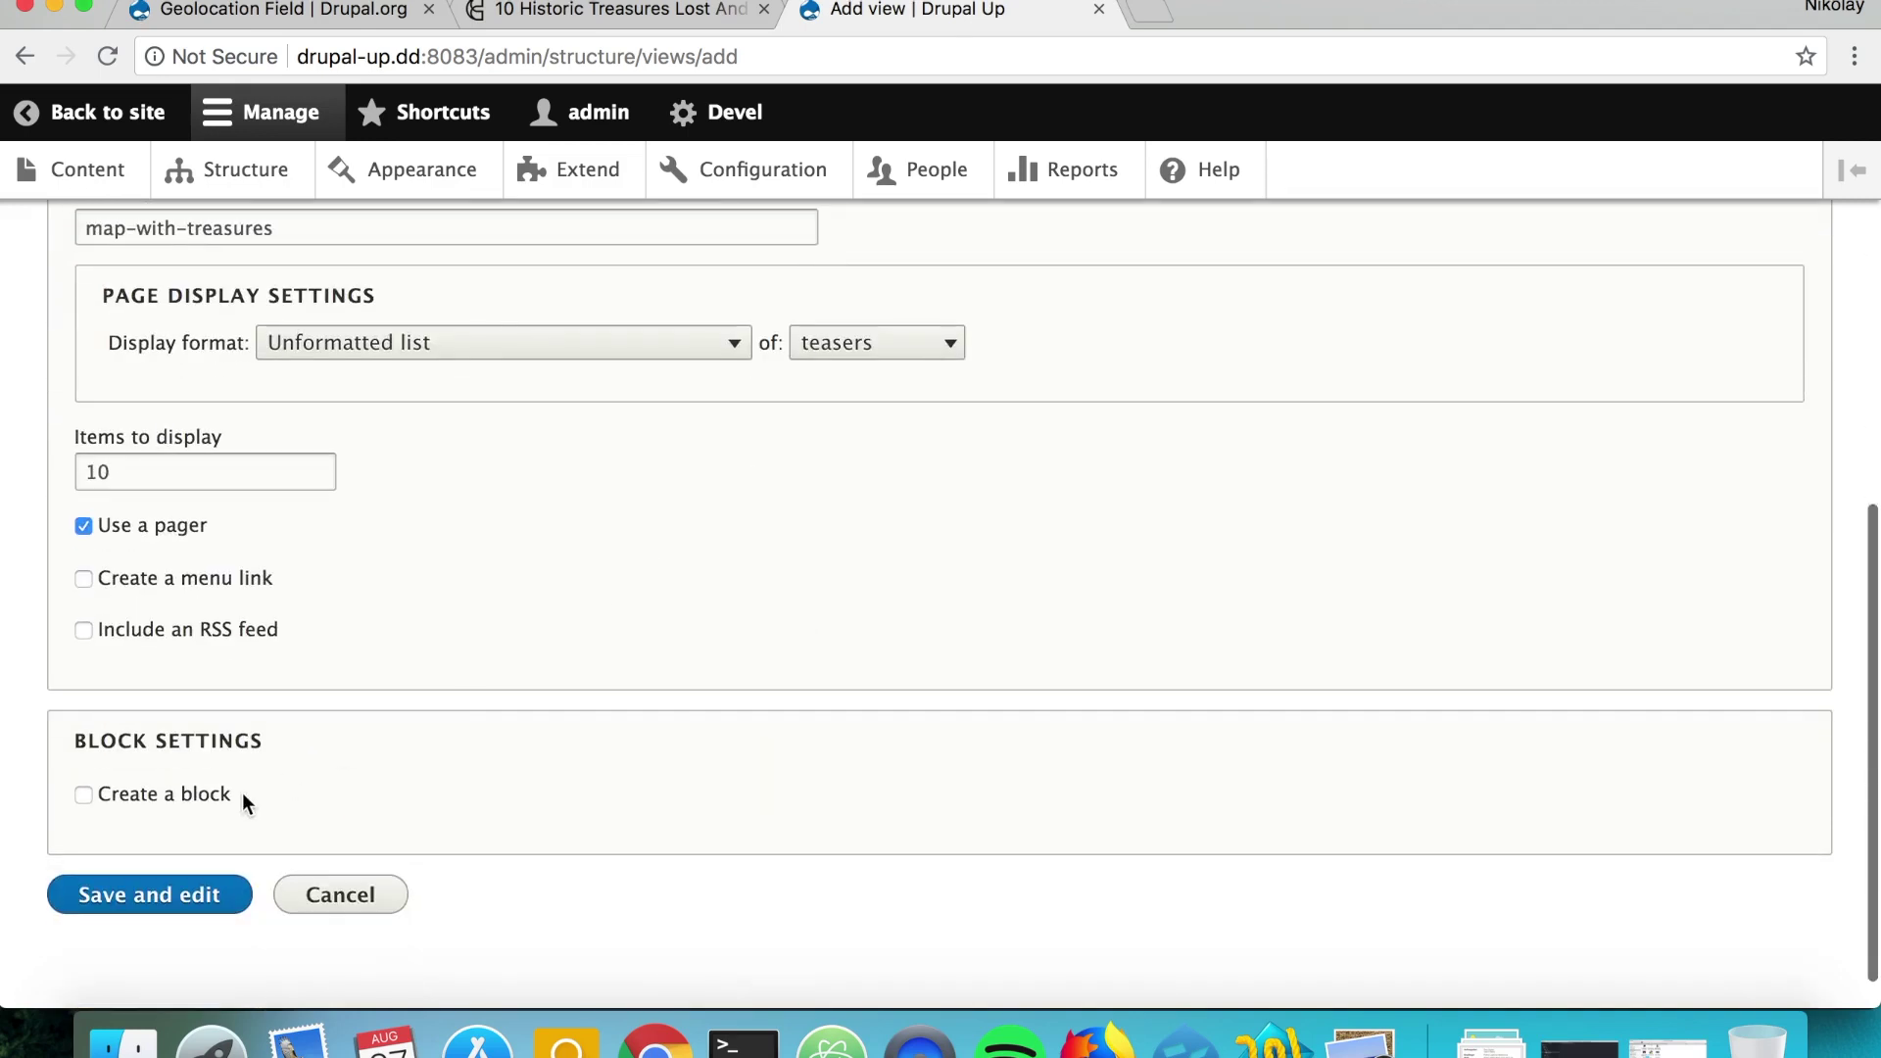
pyautogui.click(218, 907)
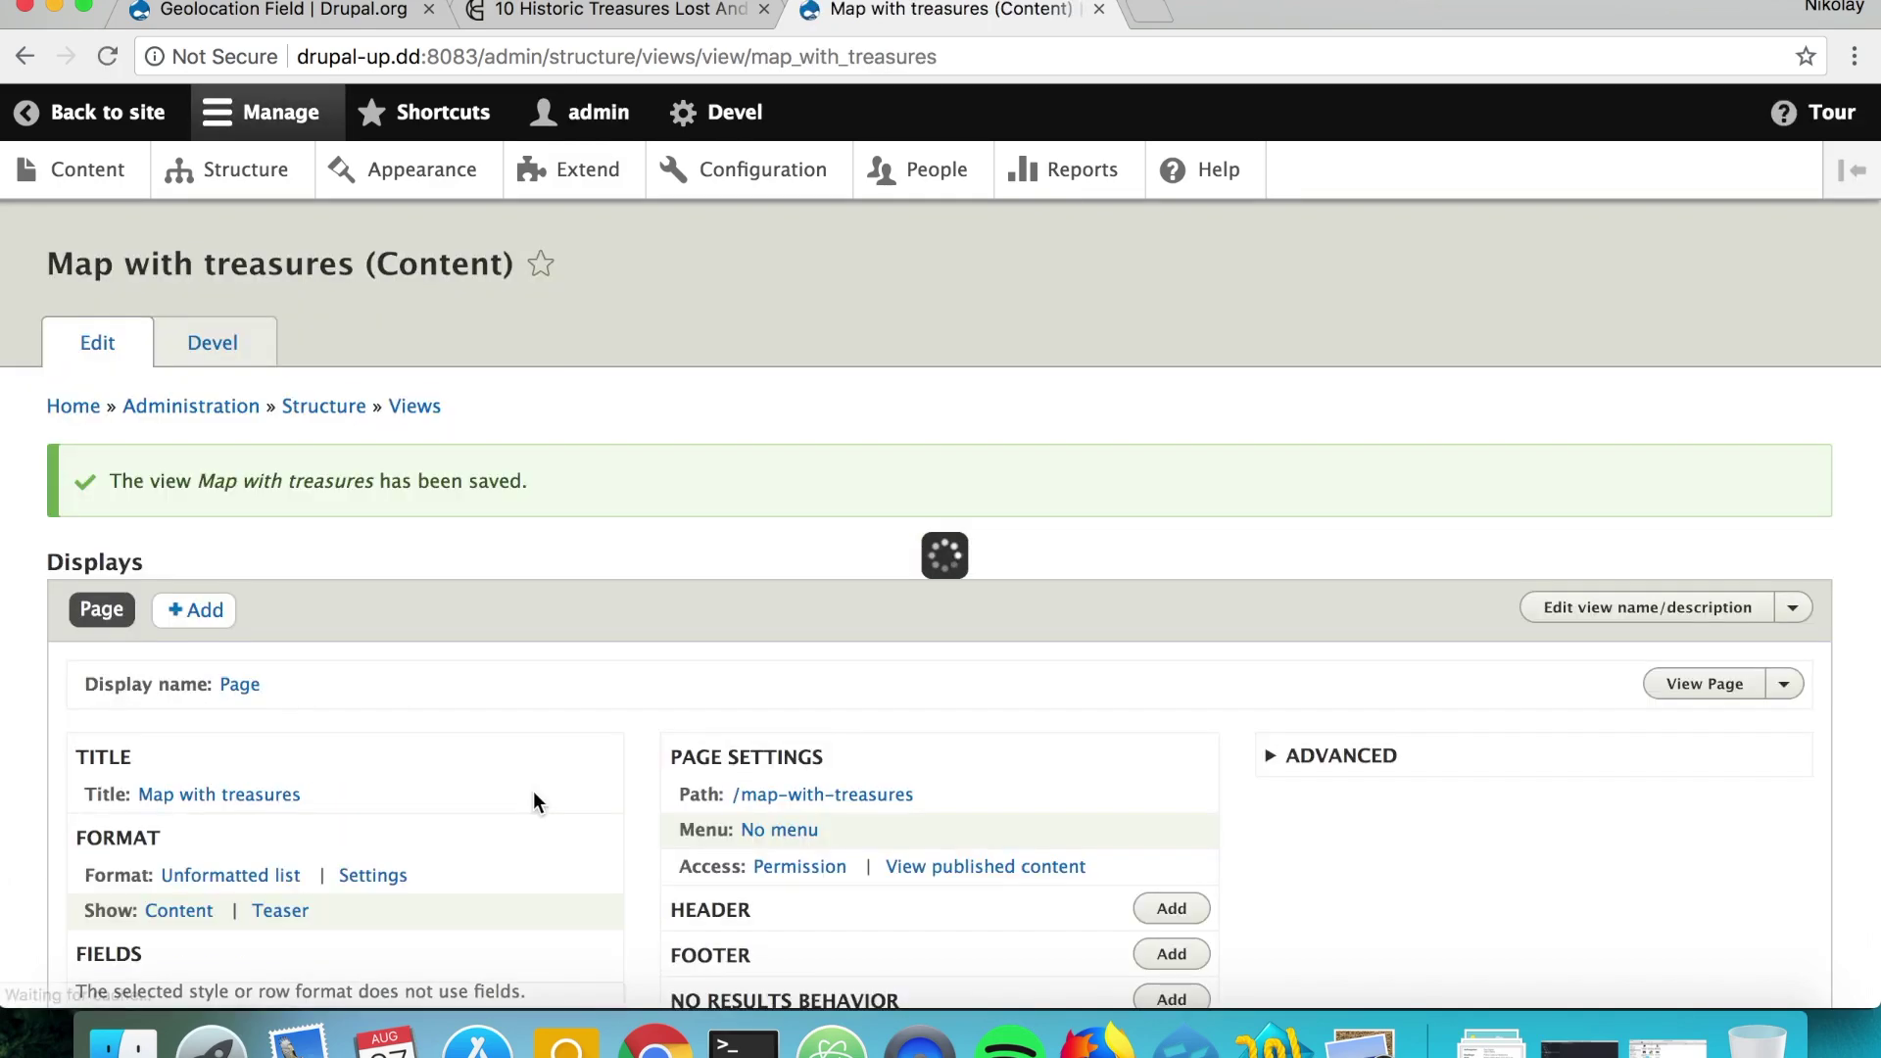
pyautogui.scroll(-3, 533, 791)
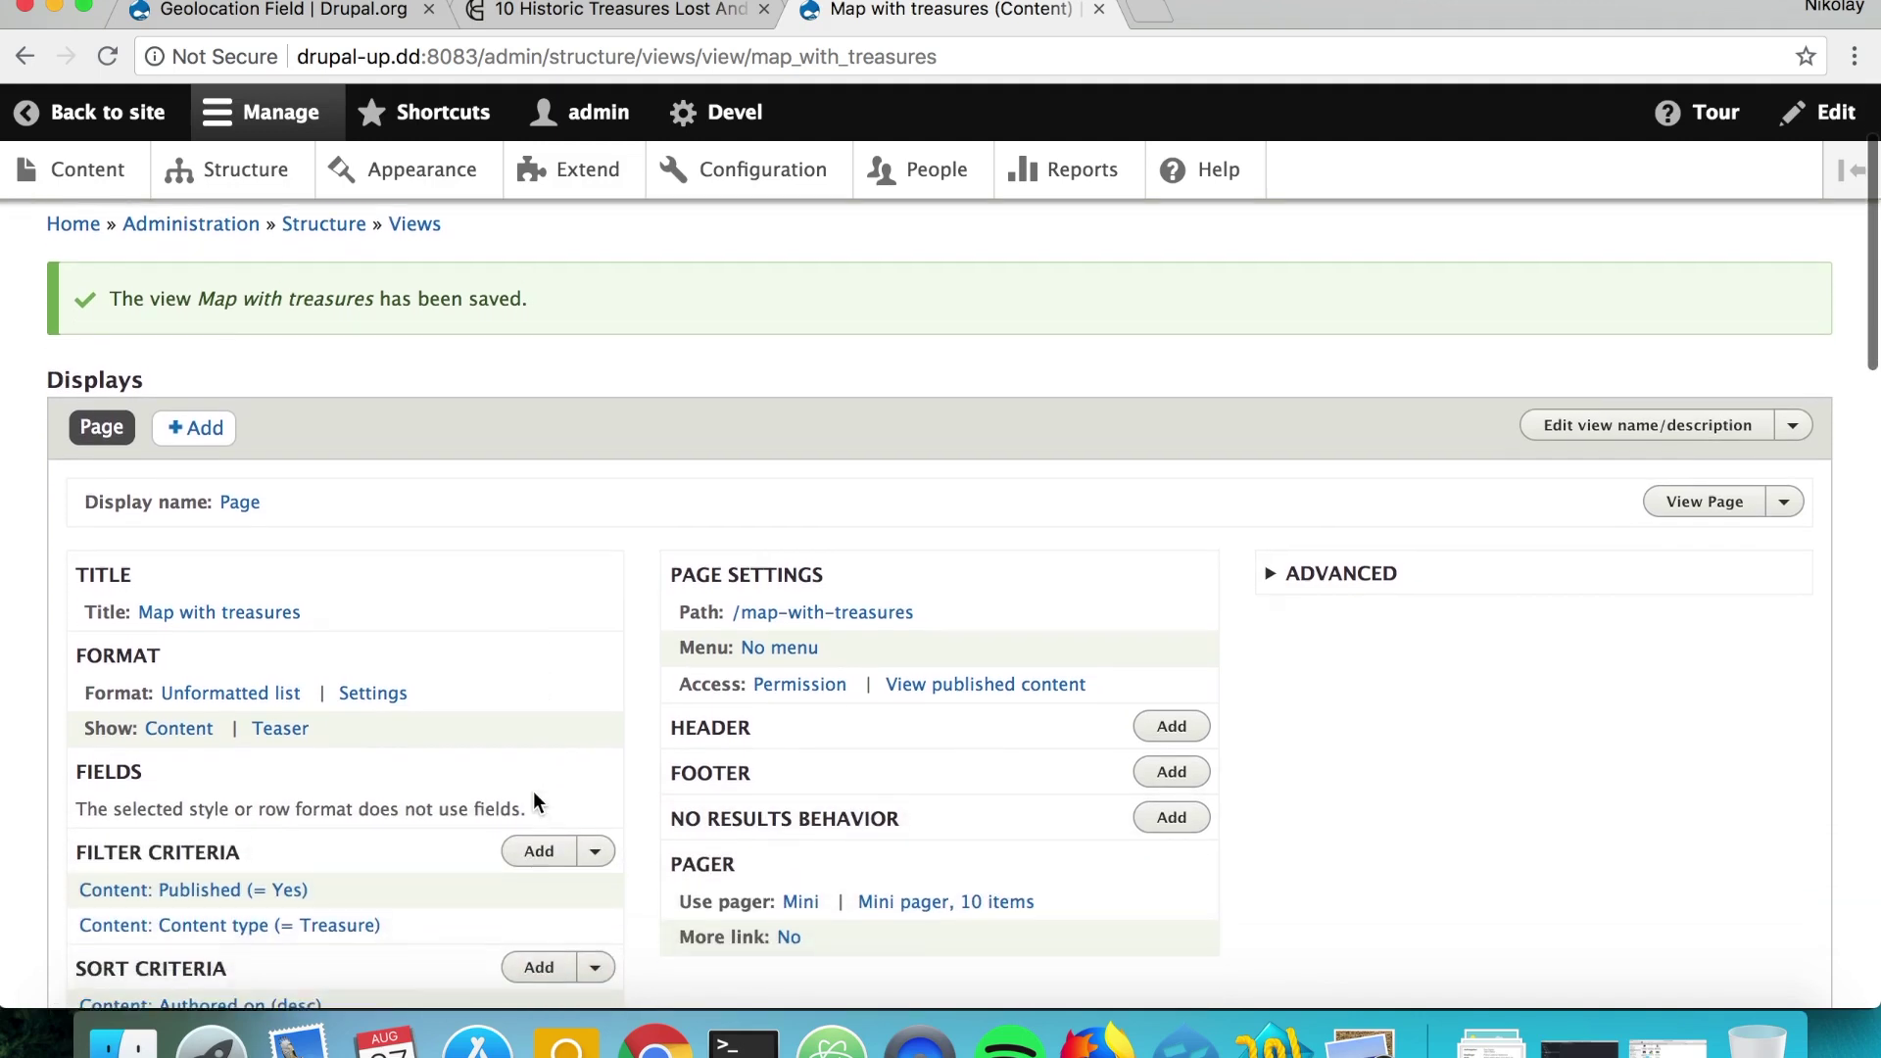
pyautogui.scroll(-1, 534, 792)
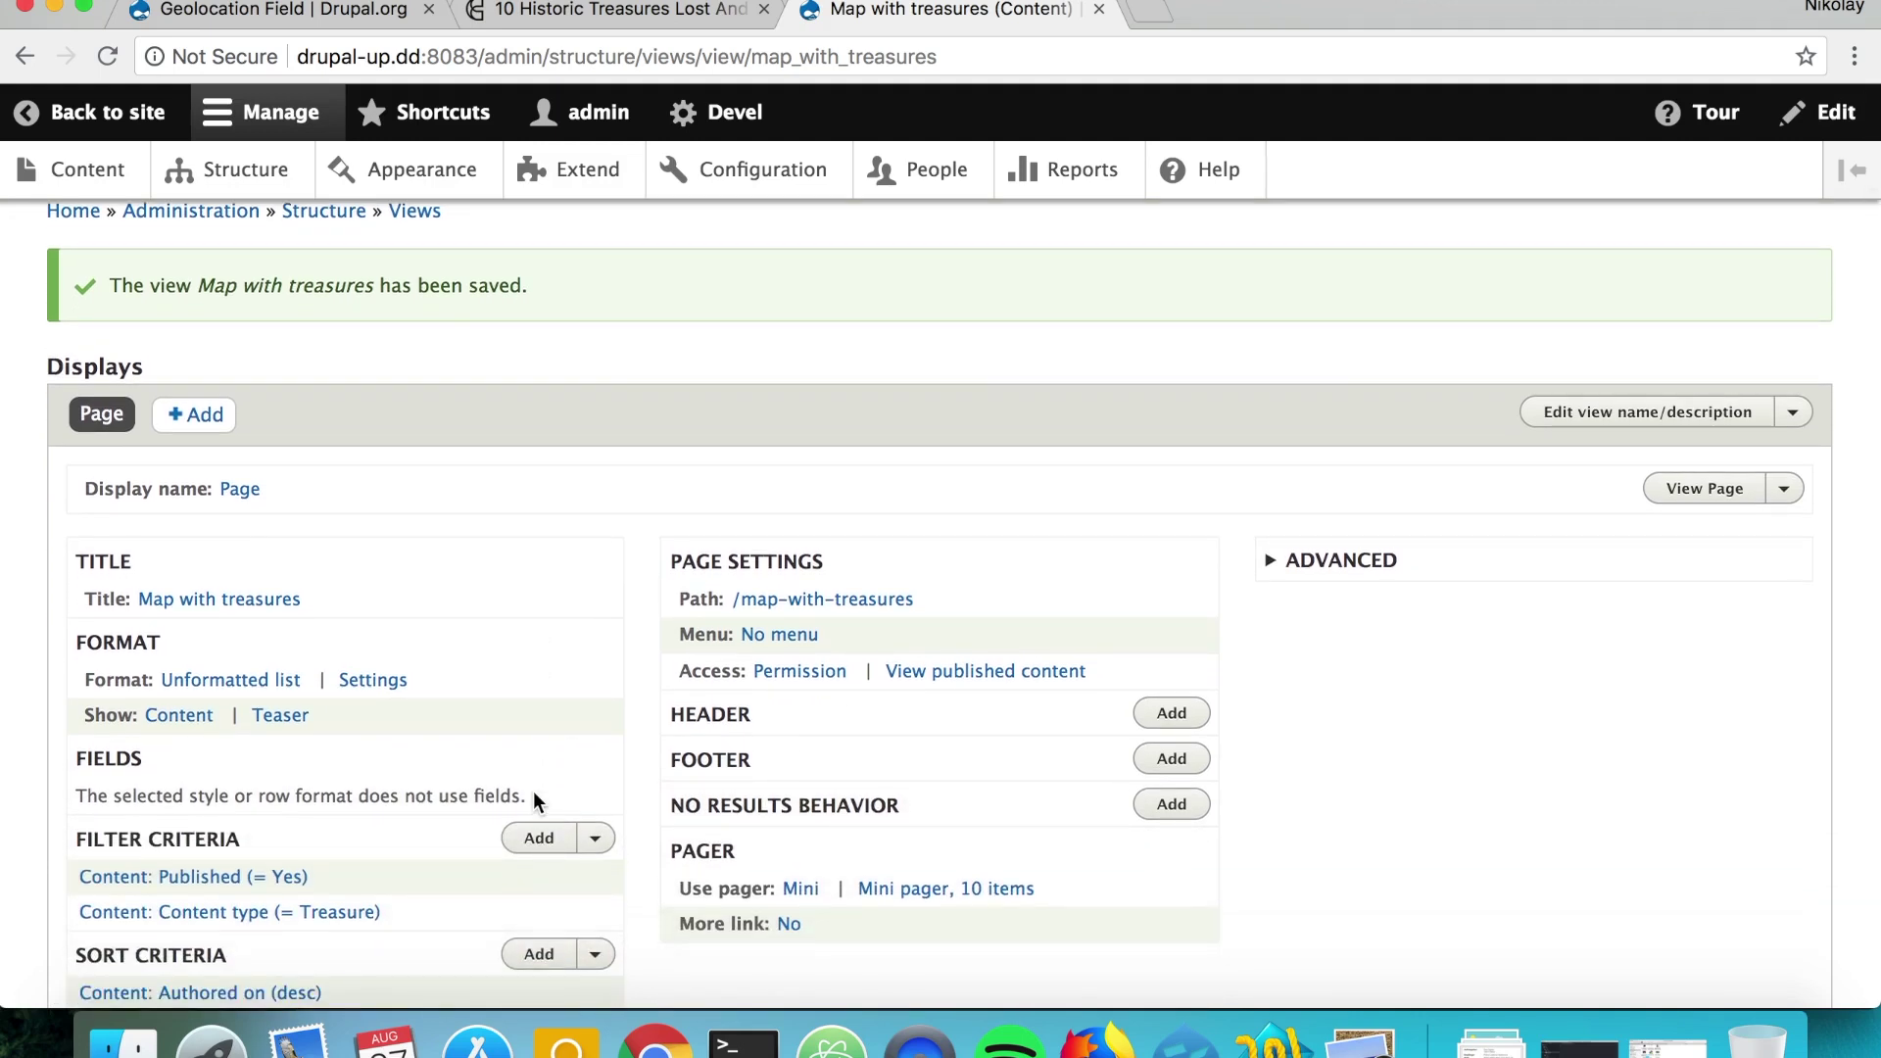
pyautogui.scroll(-3, 534, 791)
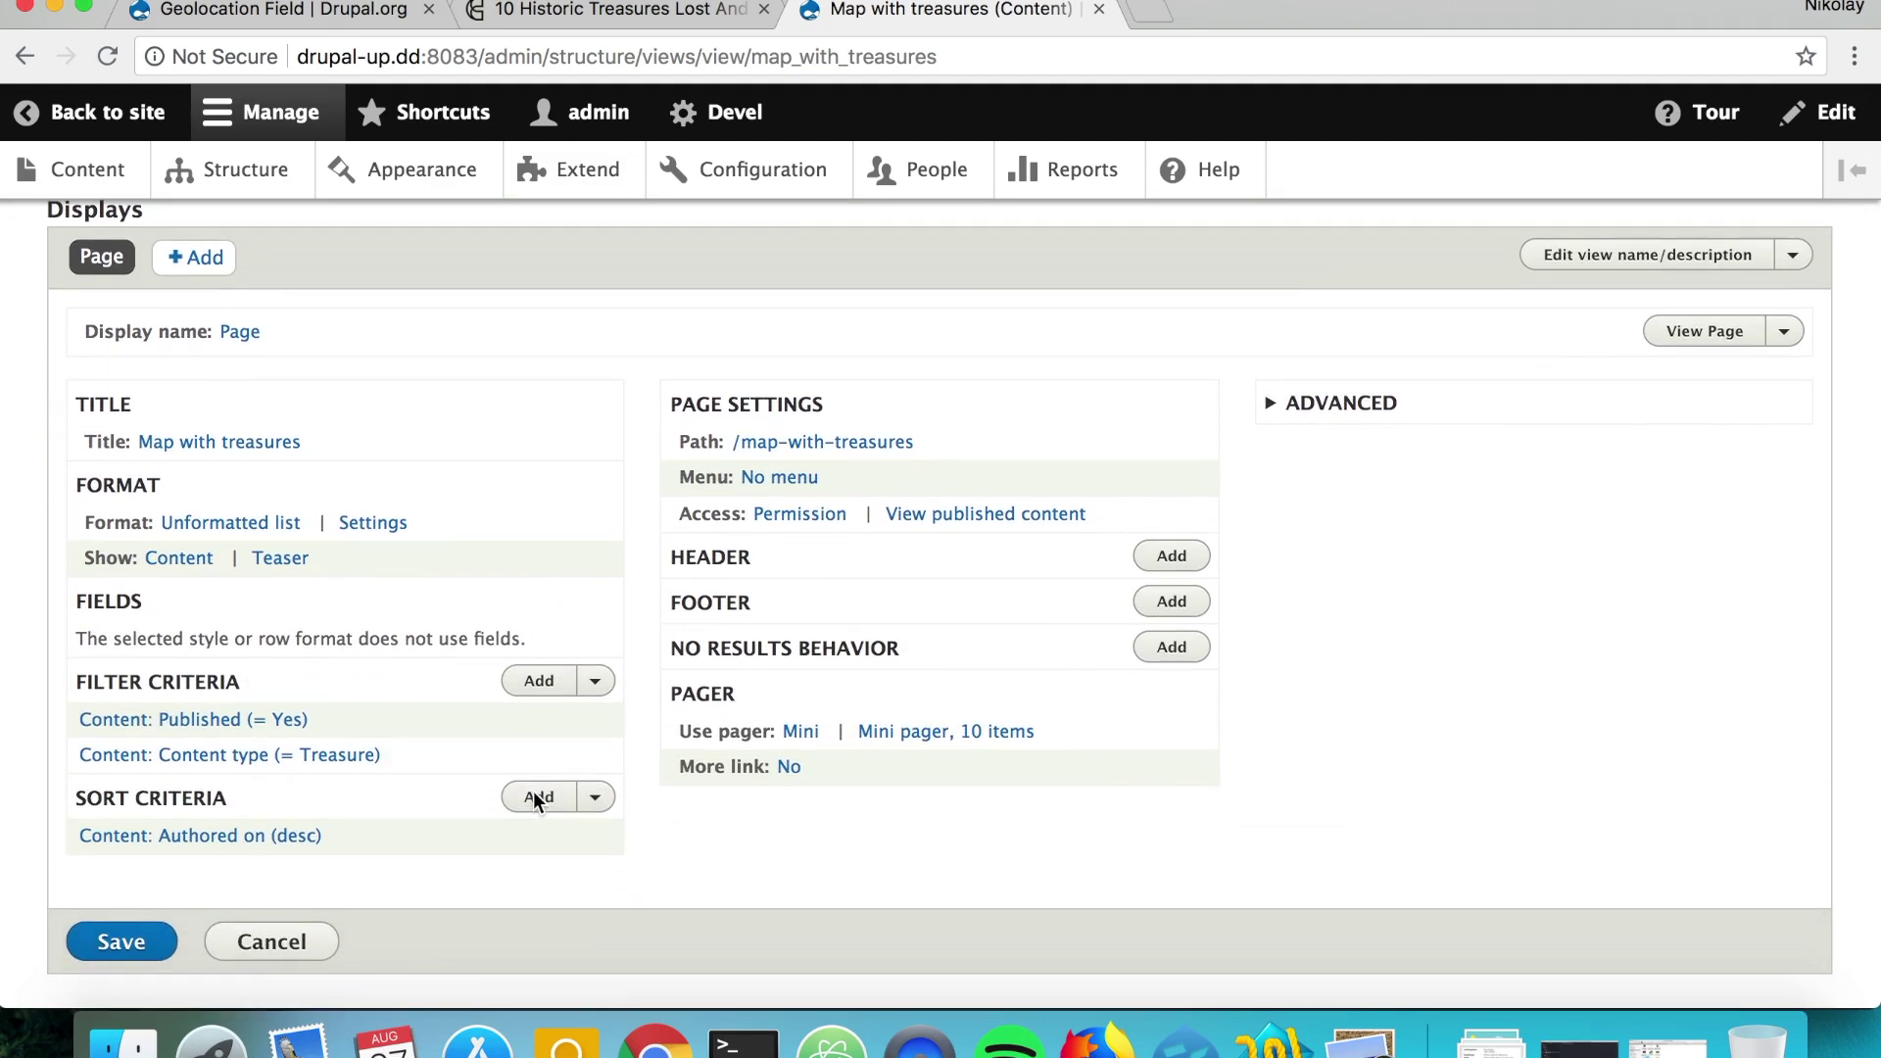
# - Switch the page rows to display Fields with default options and begin adding fields
pyautogui.click(180, 558)
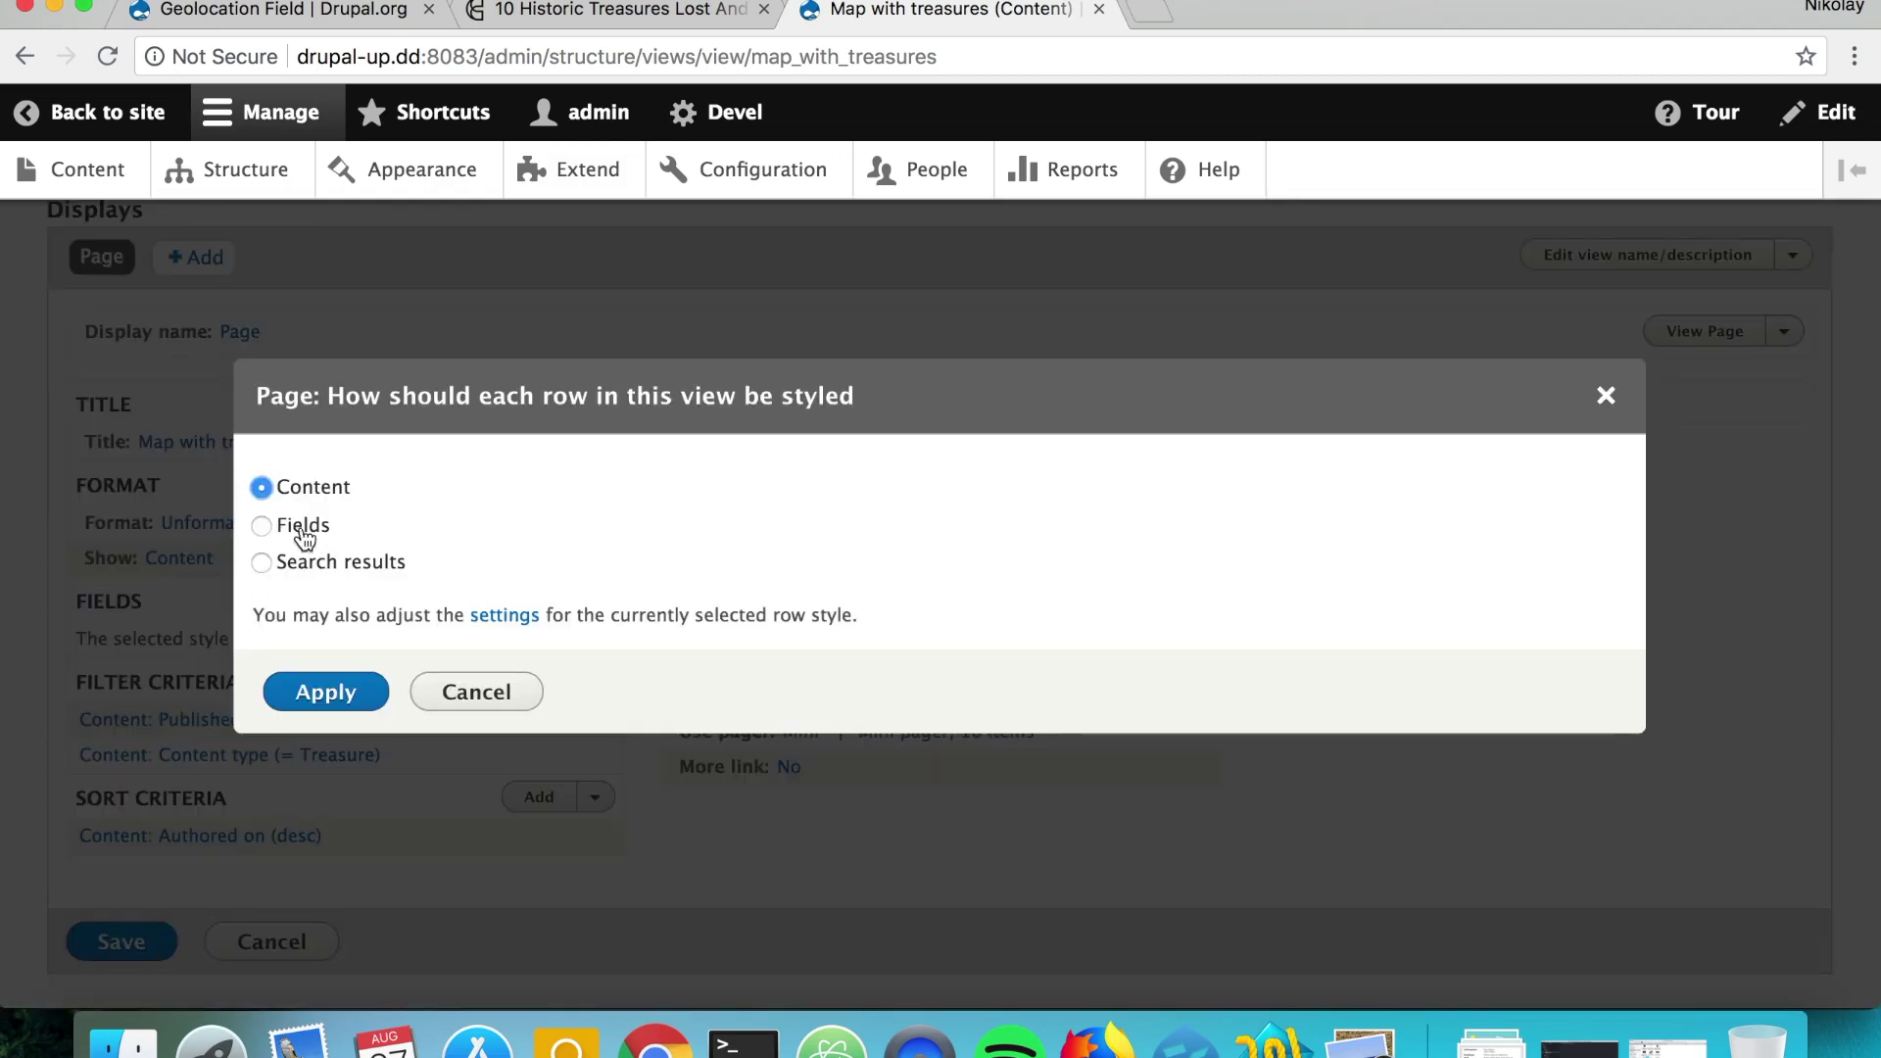
pyautogui.click(261, 525)
pyautogui.click(324, 693)
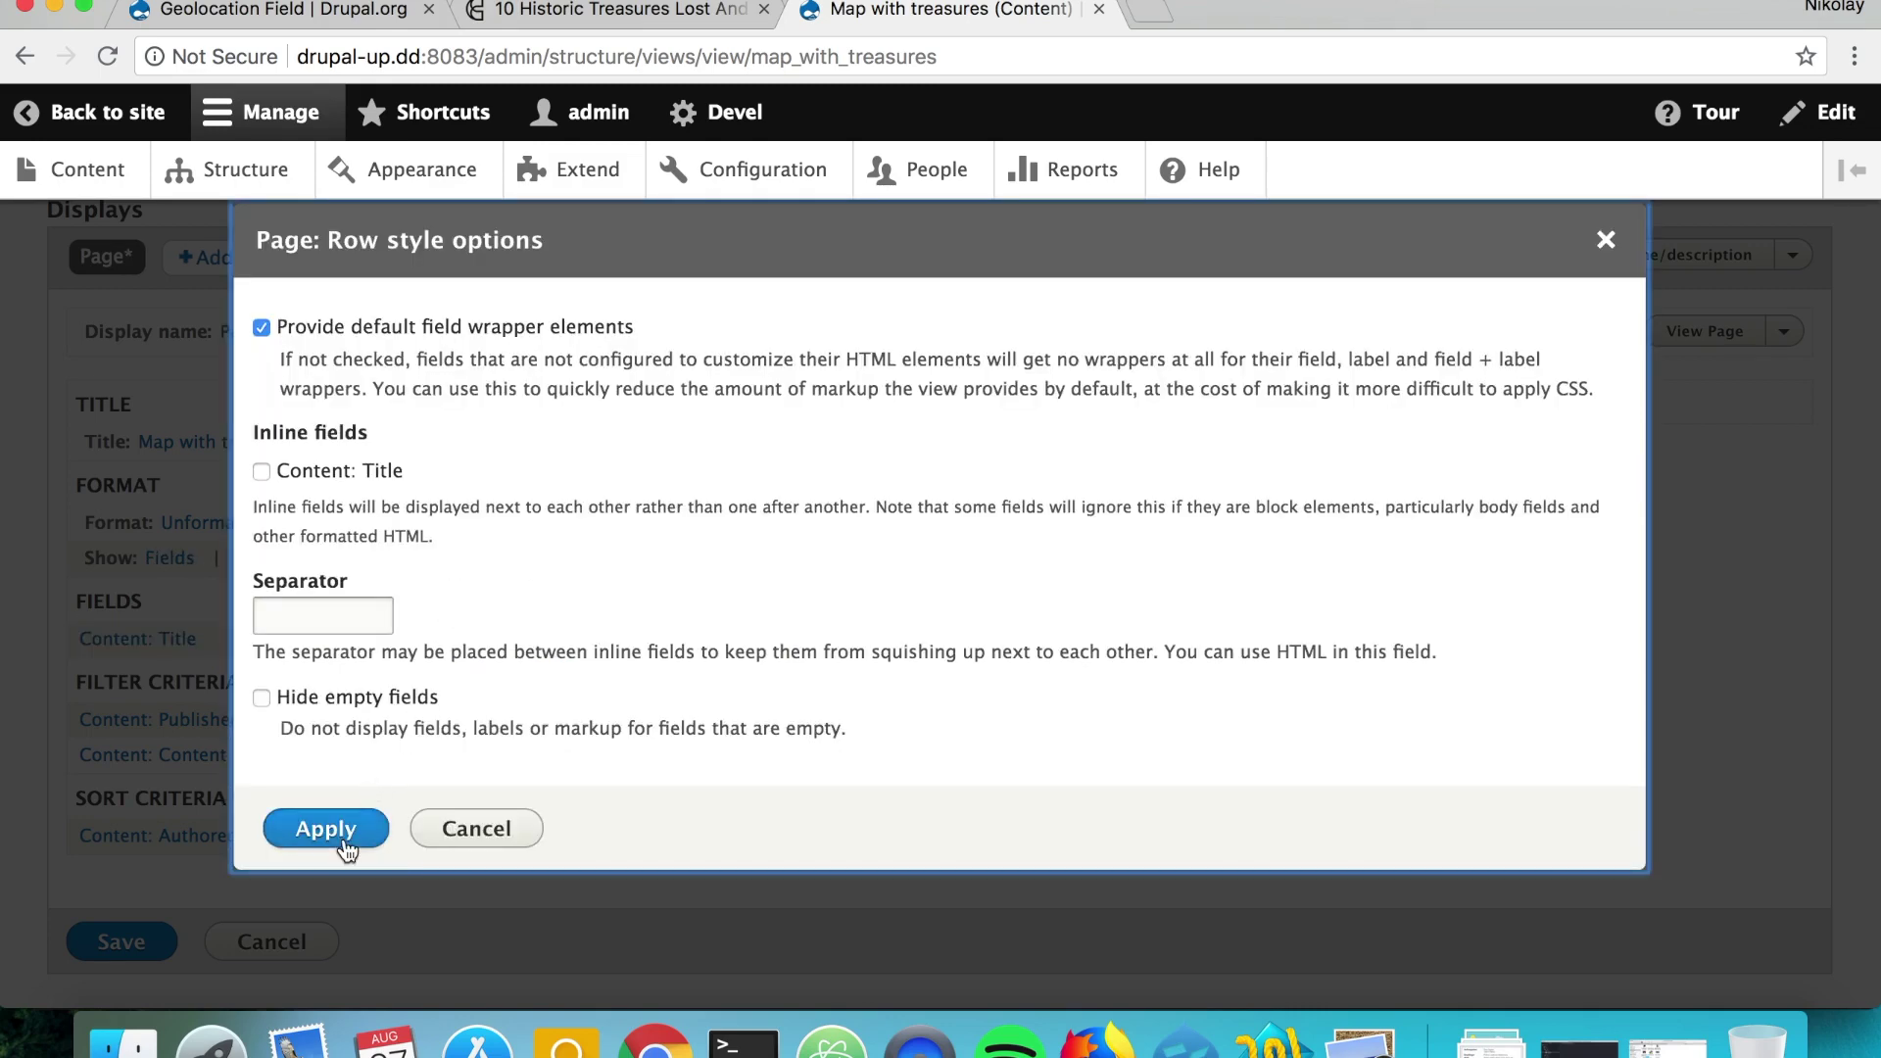
pyautogui.click(326, 827)
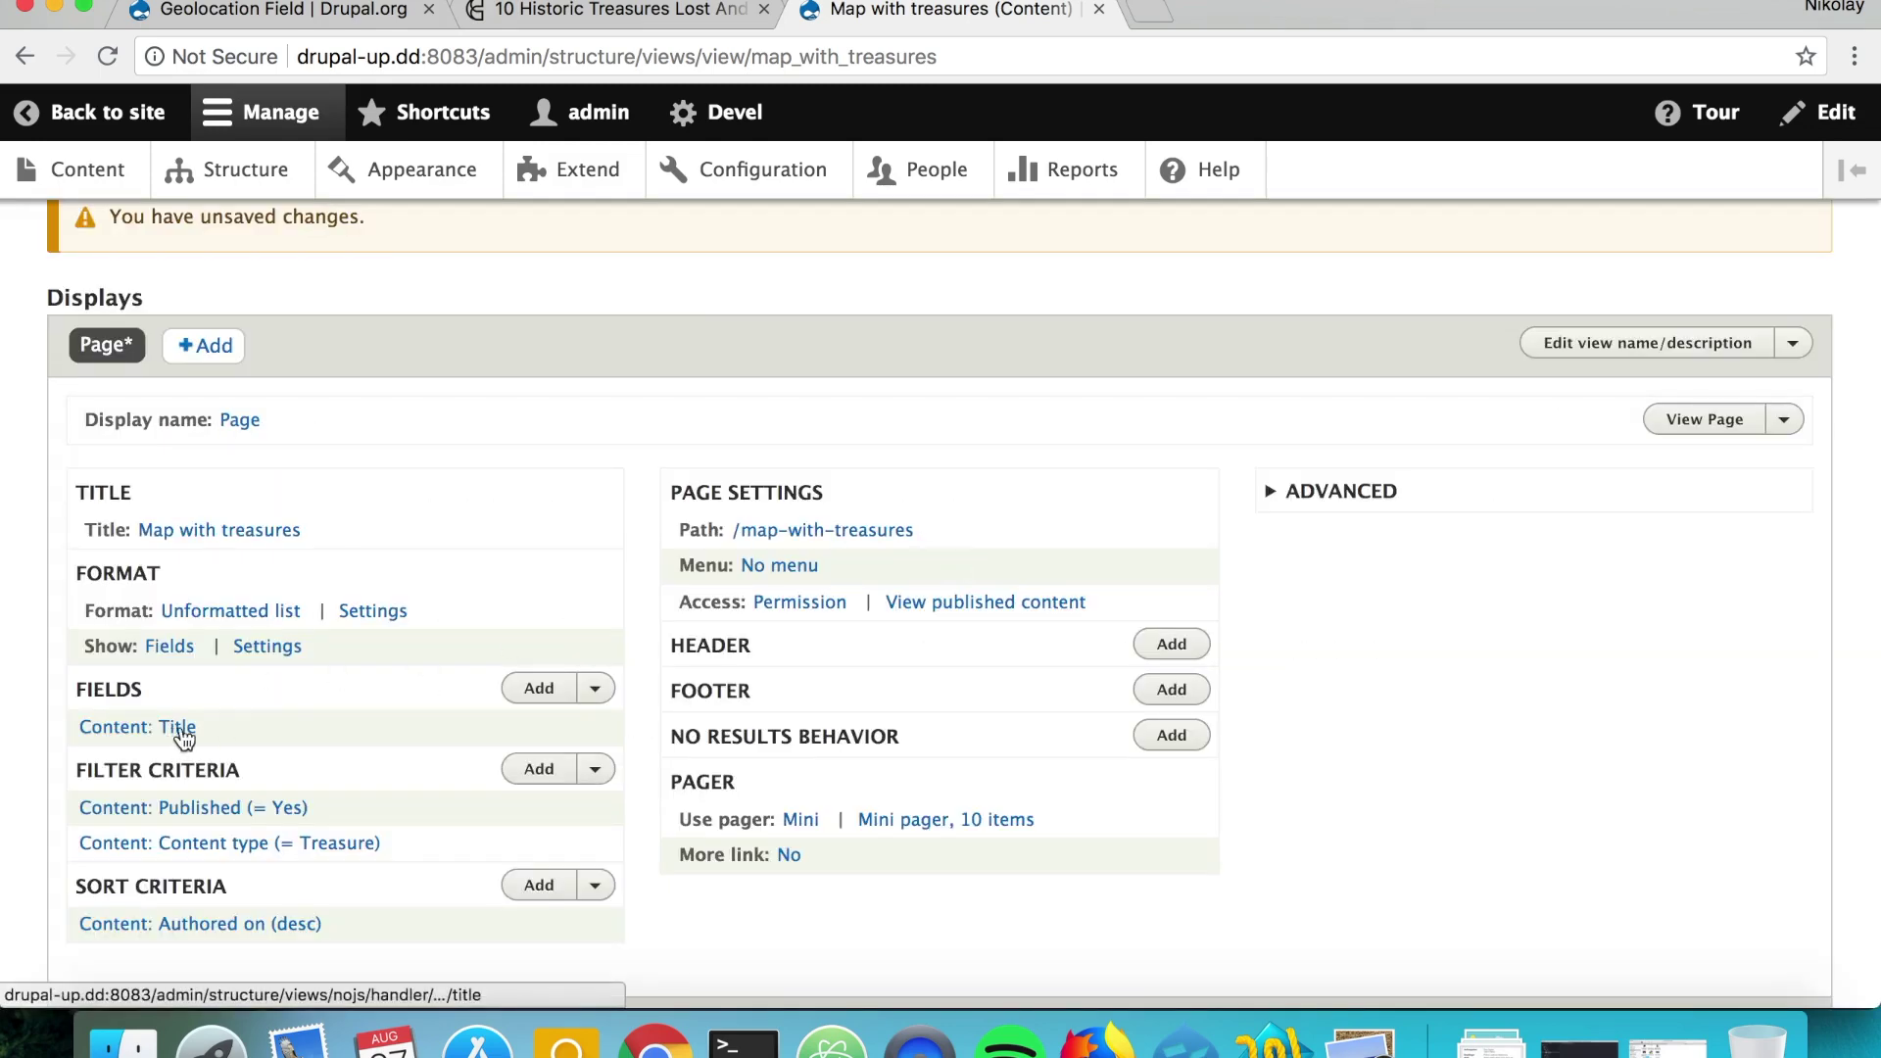
pyautogui.click(538, 689)
pyautogui.write('Lo')
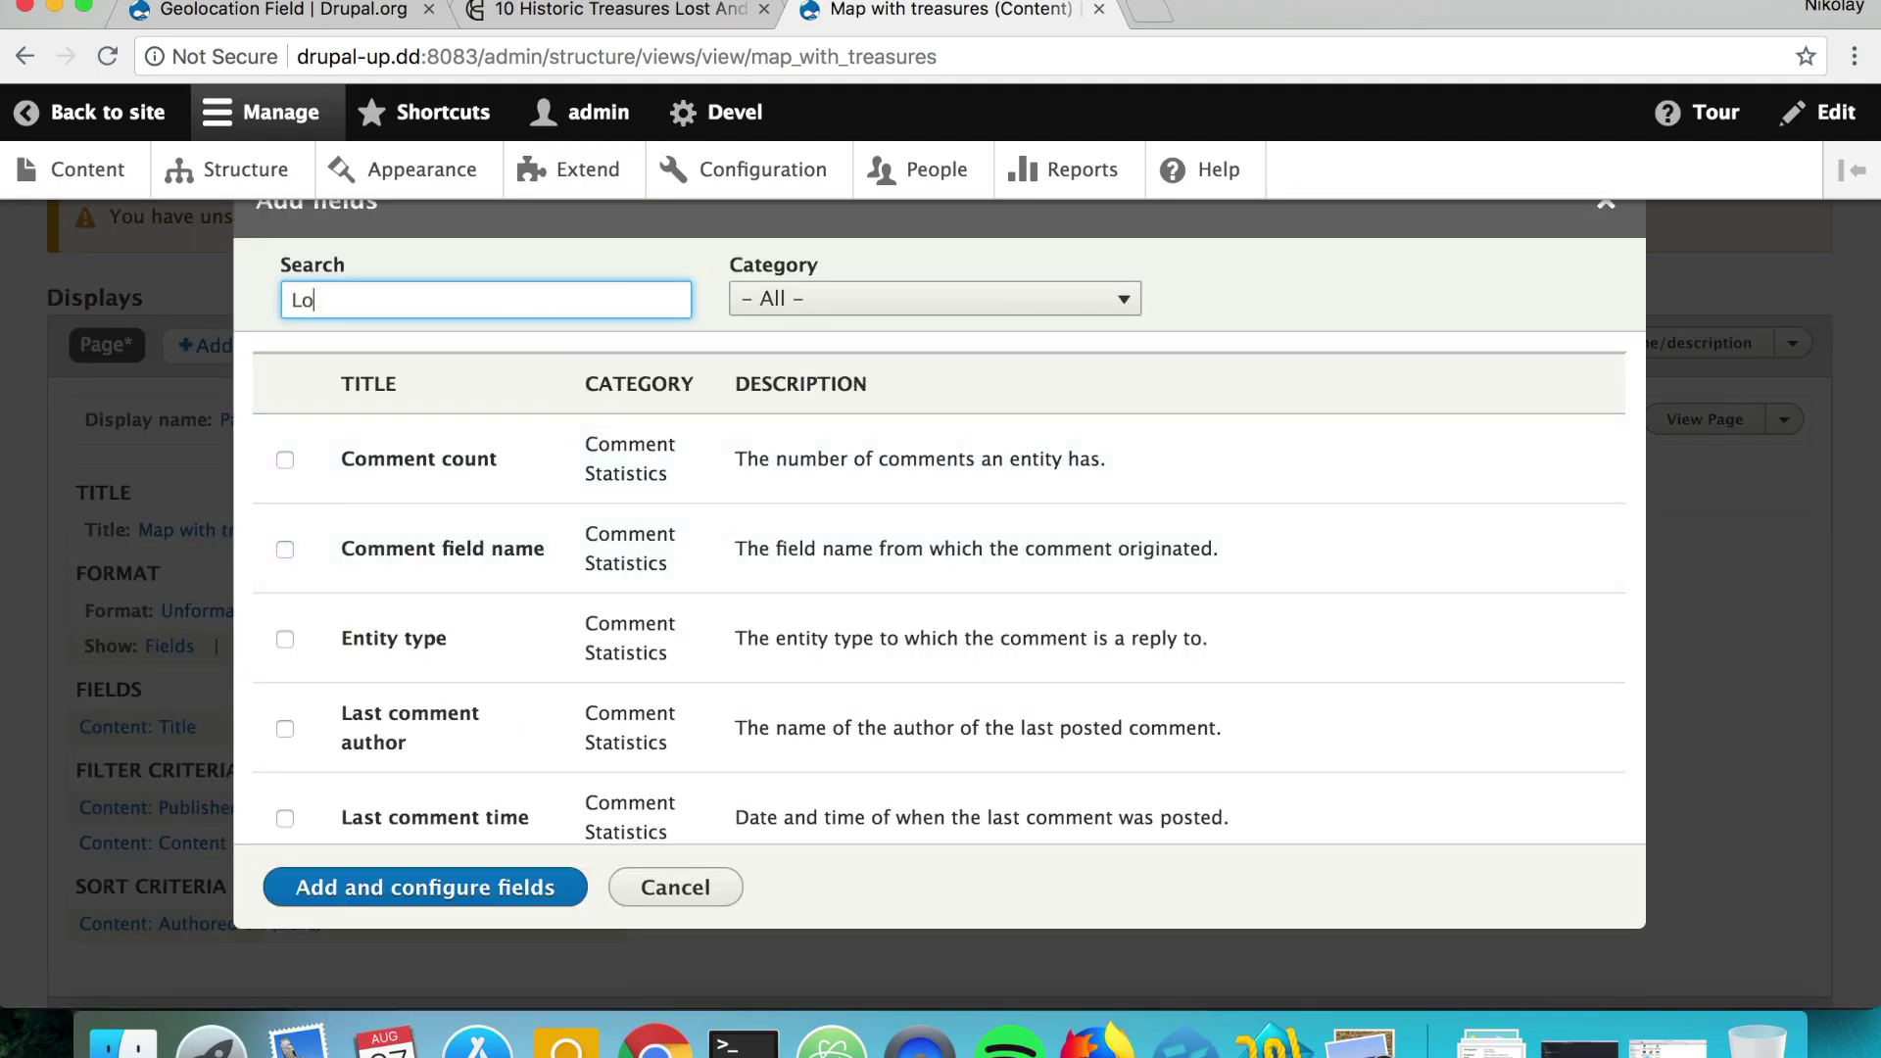
pyautogui.write('cation')
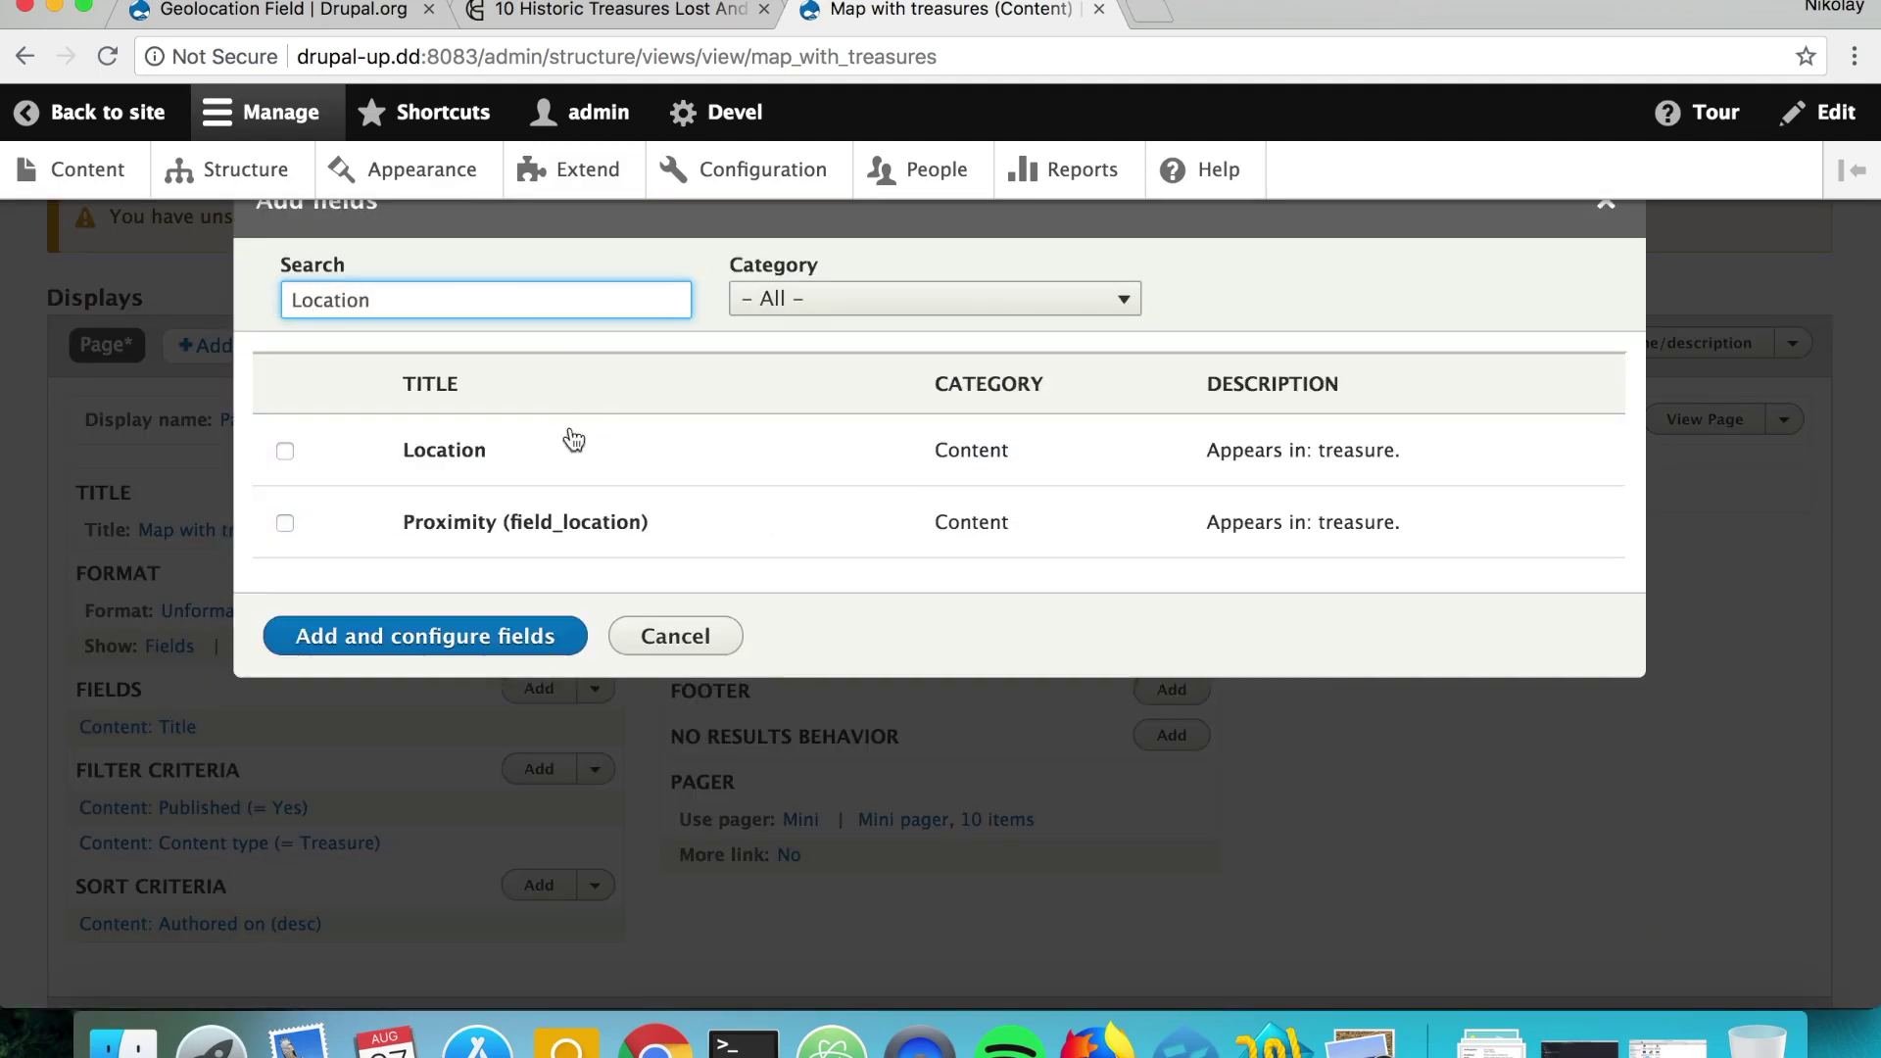
# - Add the Content: Location field to the view alongside Title
pyautogui.click(481, 455)
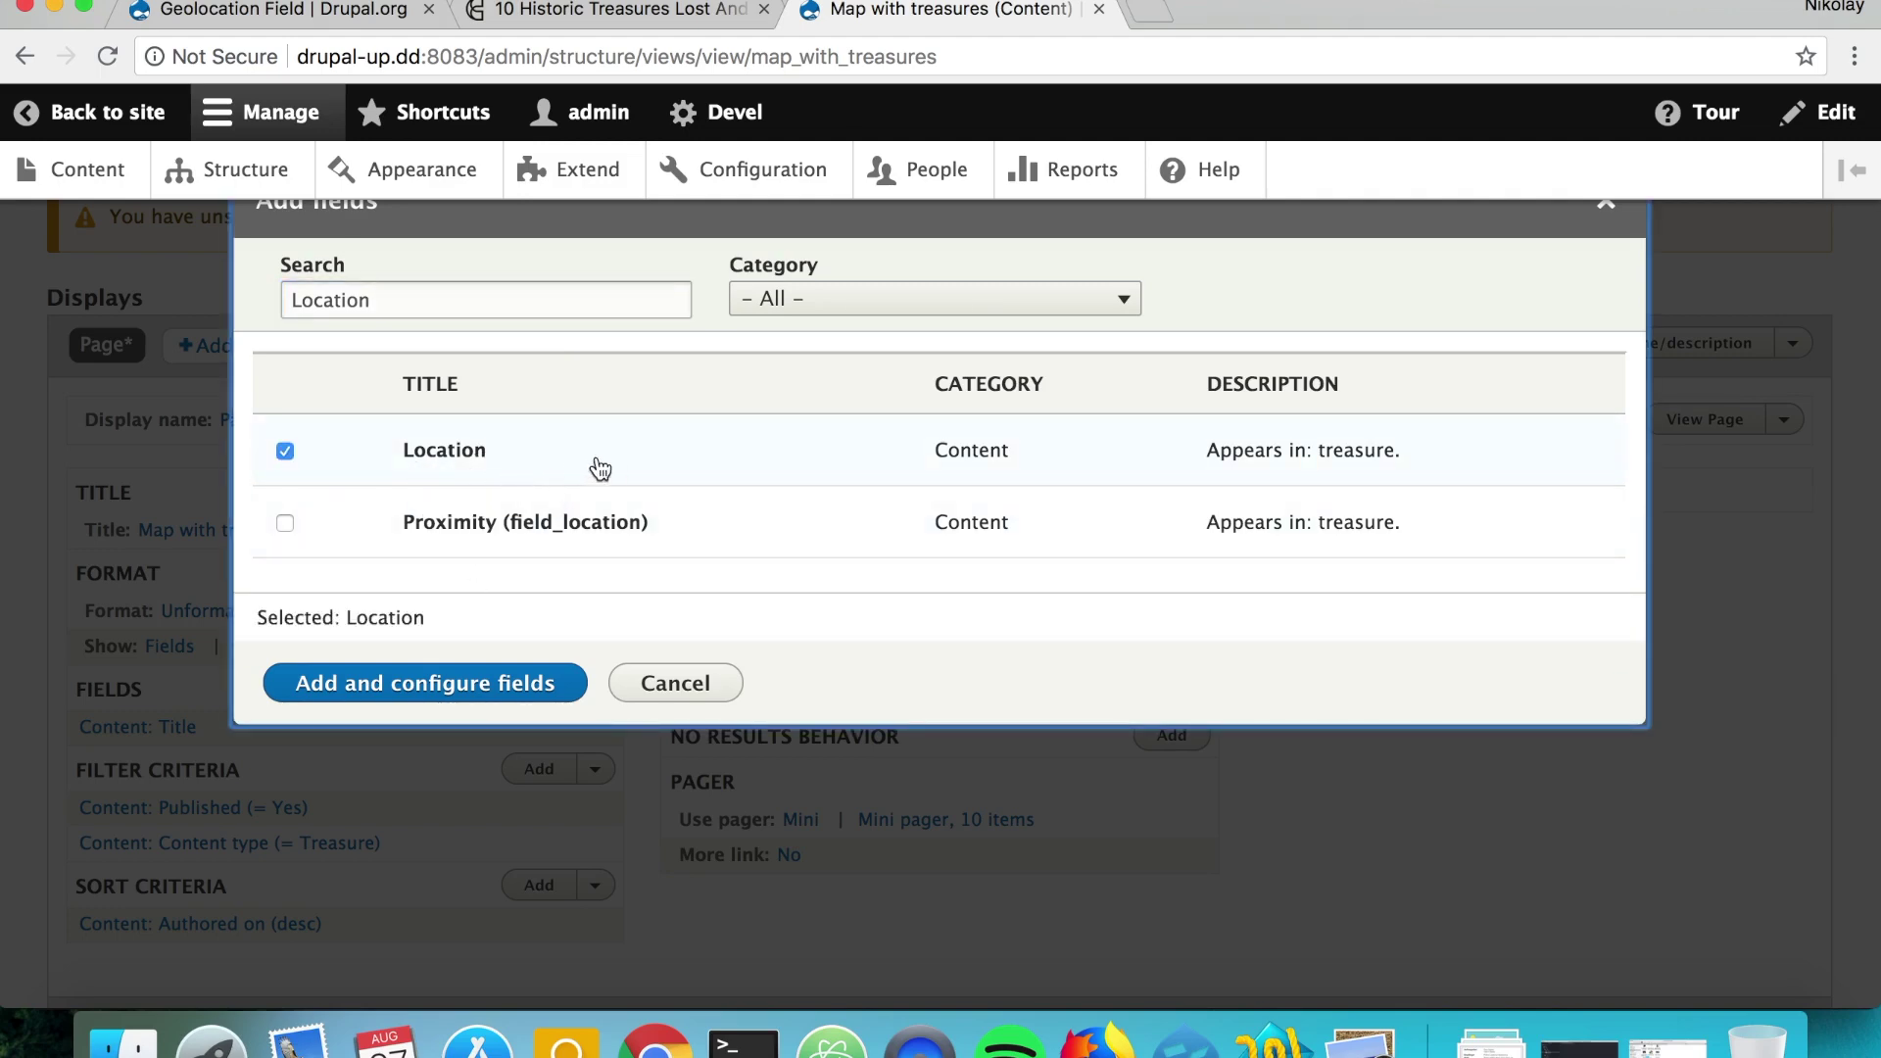
pyautogui.click(500, 685)
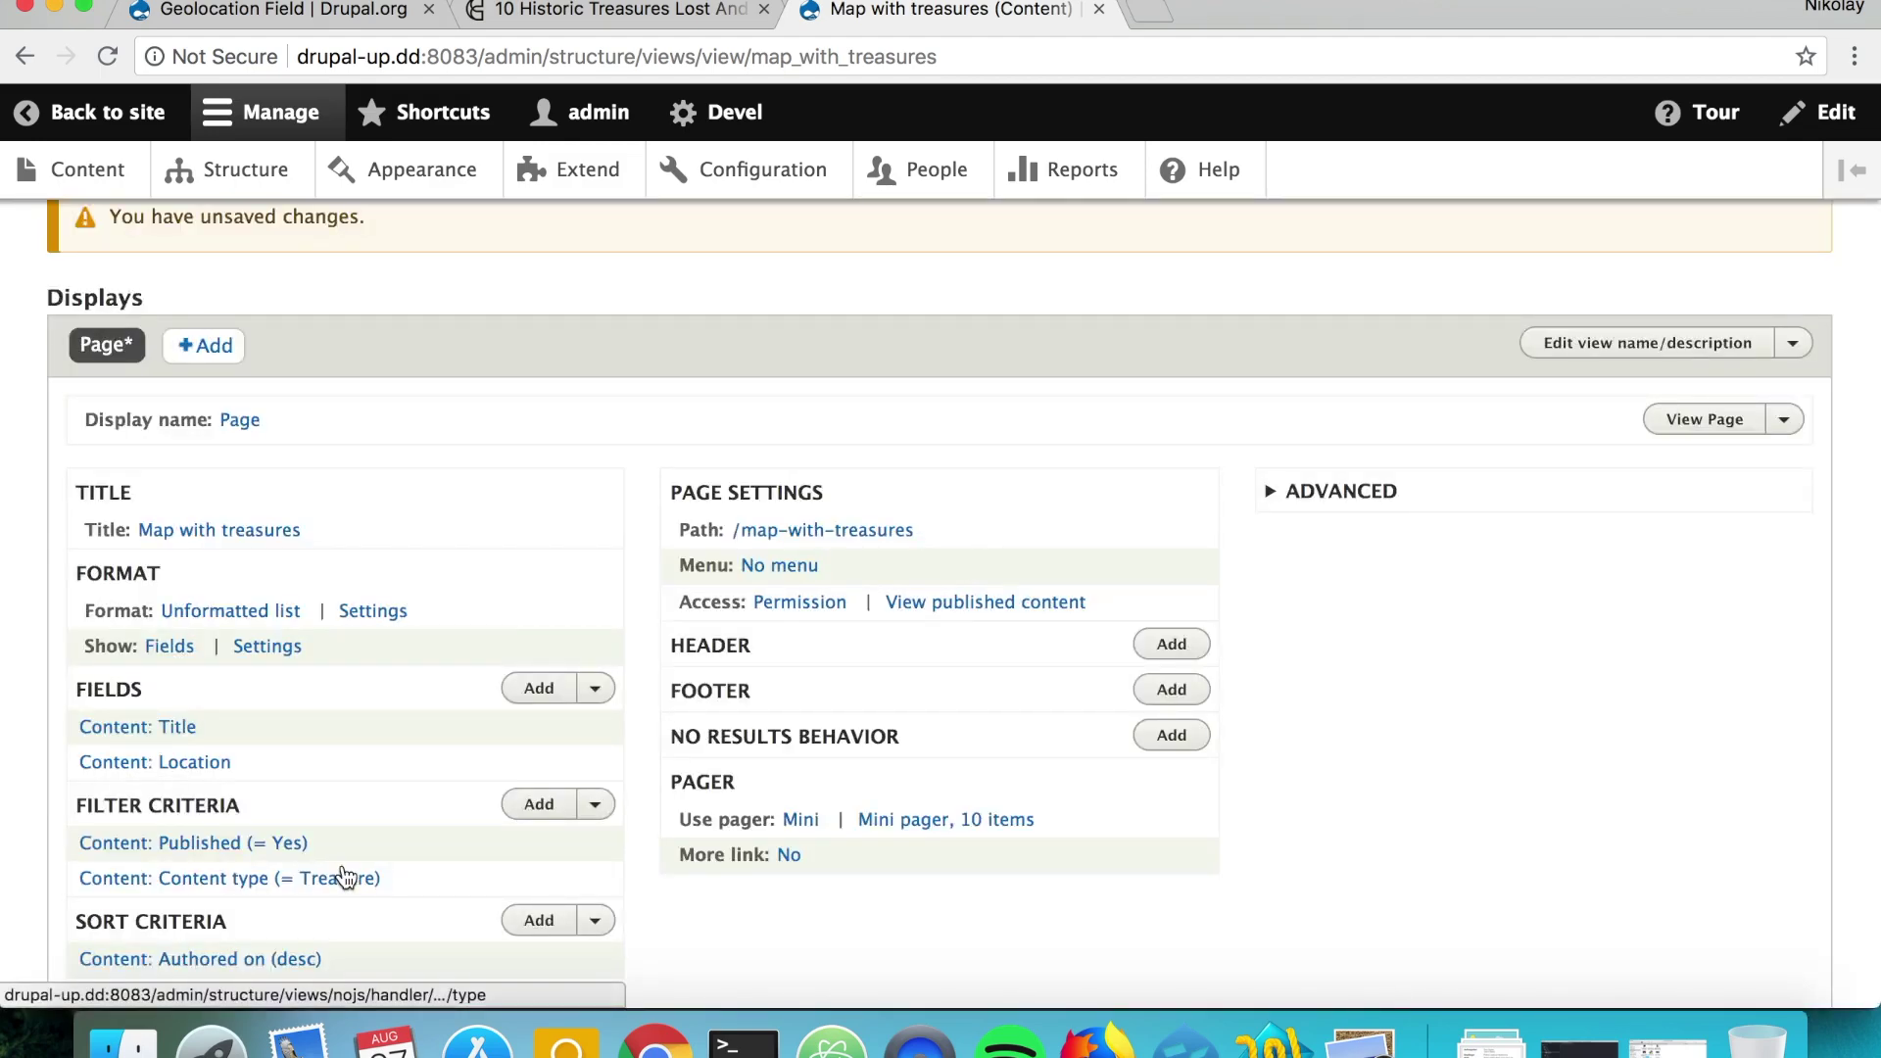
pyautogui.scroll(-2, 345, 876)
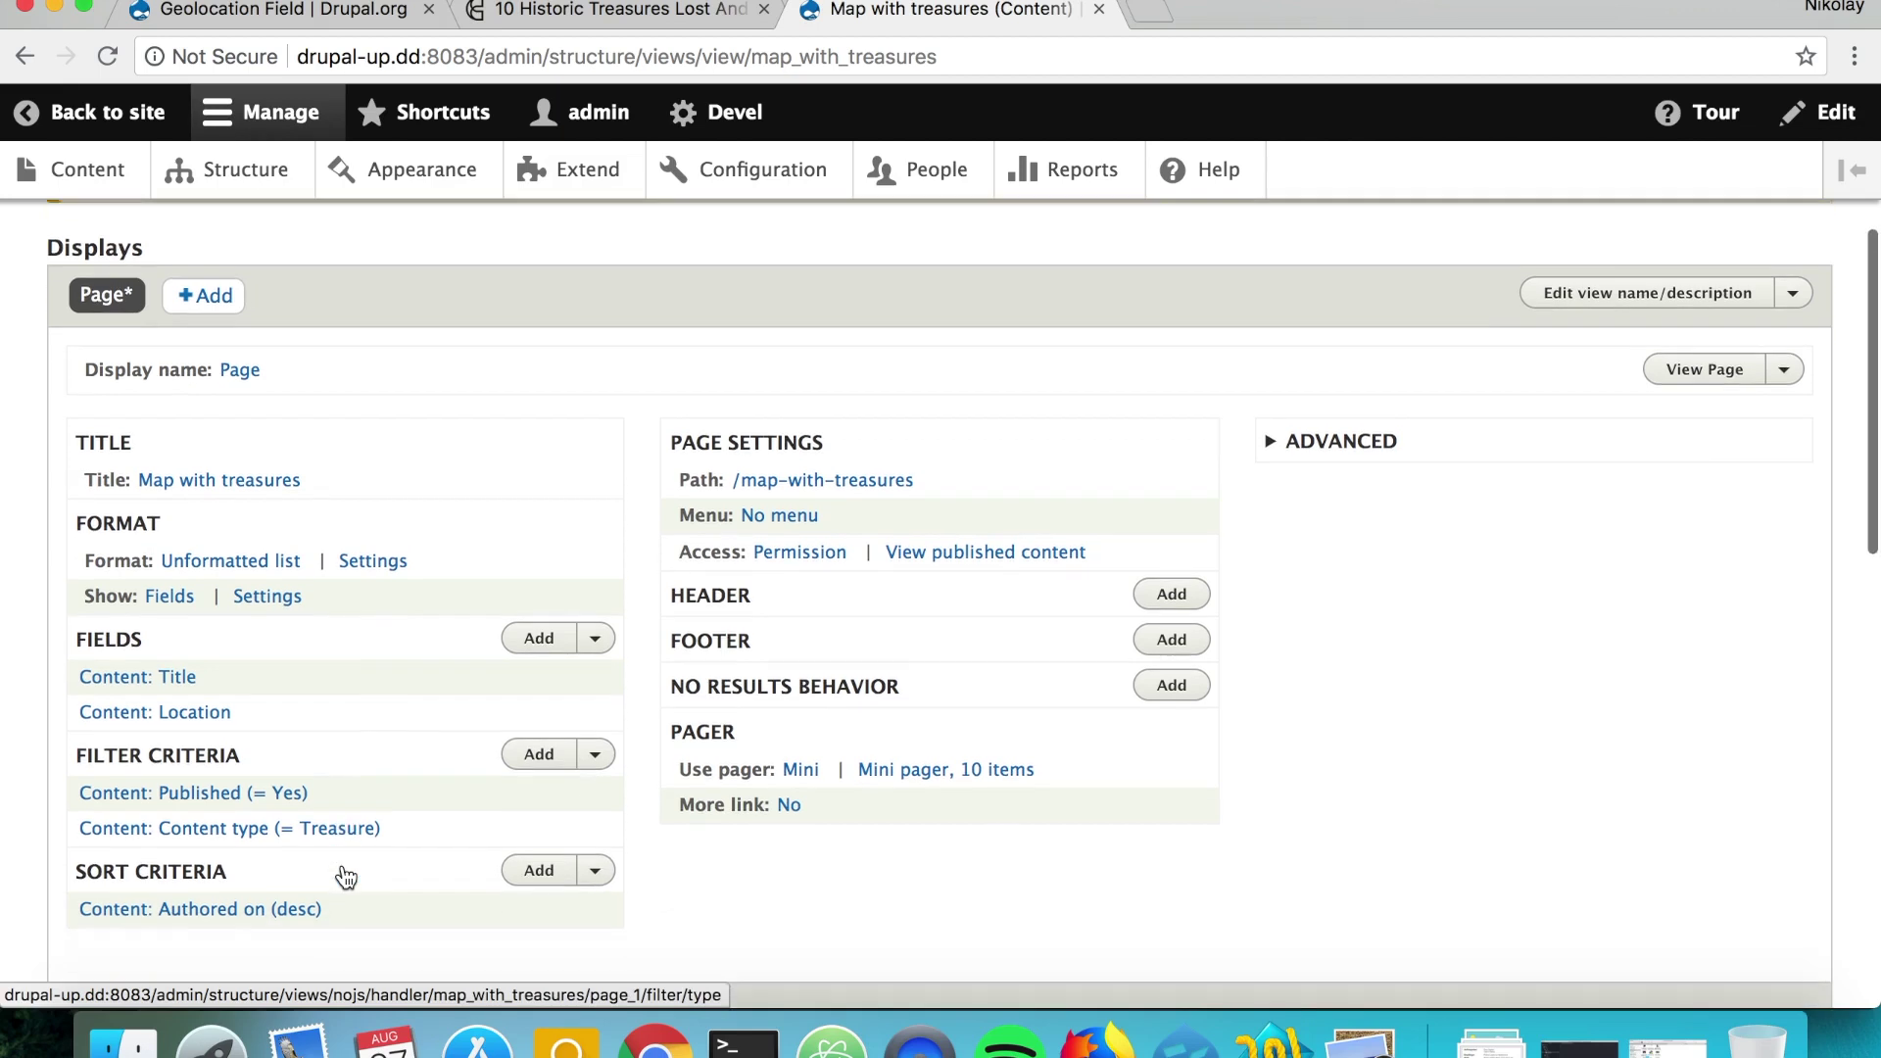
pyautogui.scroll(-2, 345, 876)
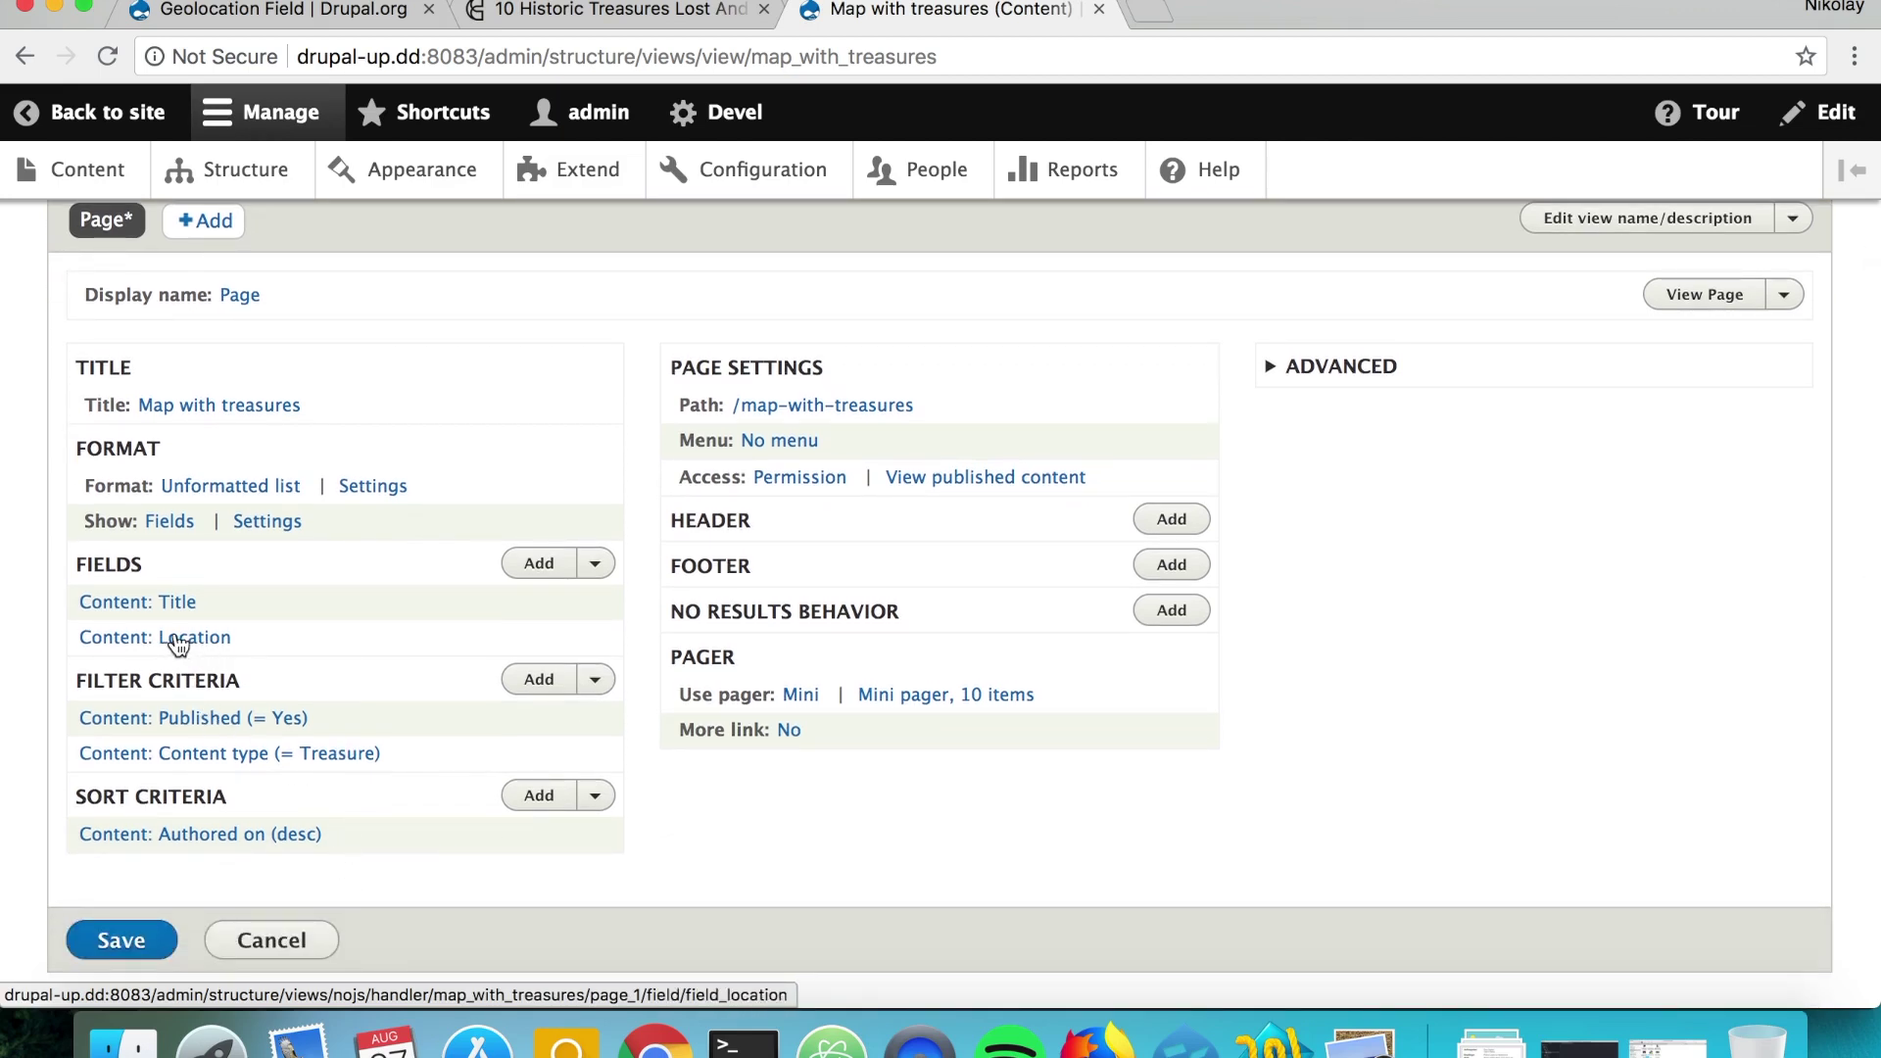
# - Change the view format from Unformatted list to Geolocation Google Maps API - CommonMap
pyautogui.click(284, 487)
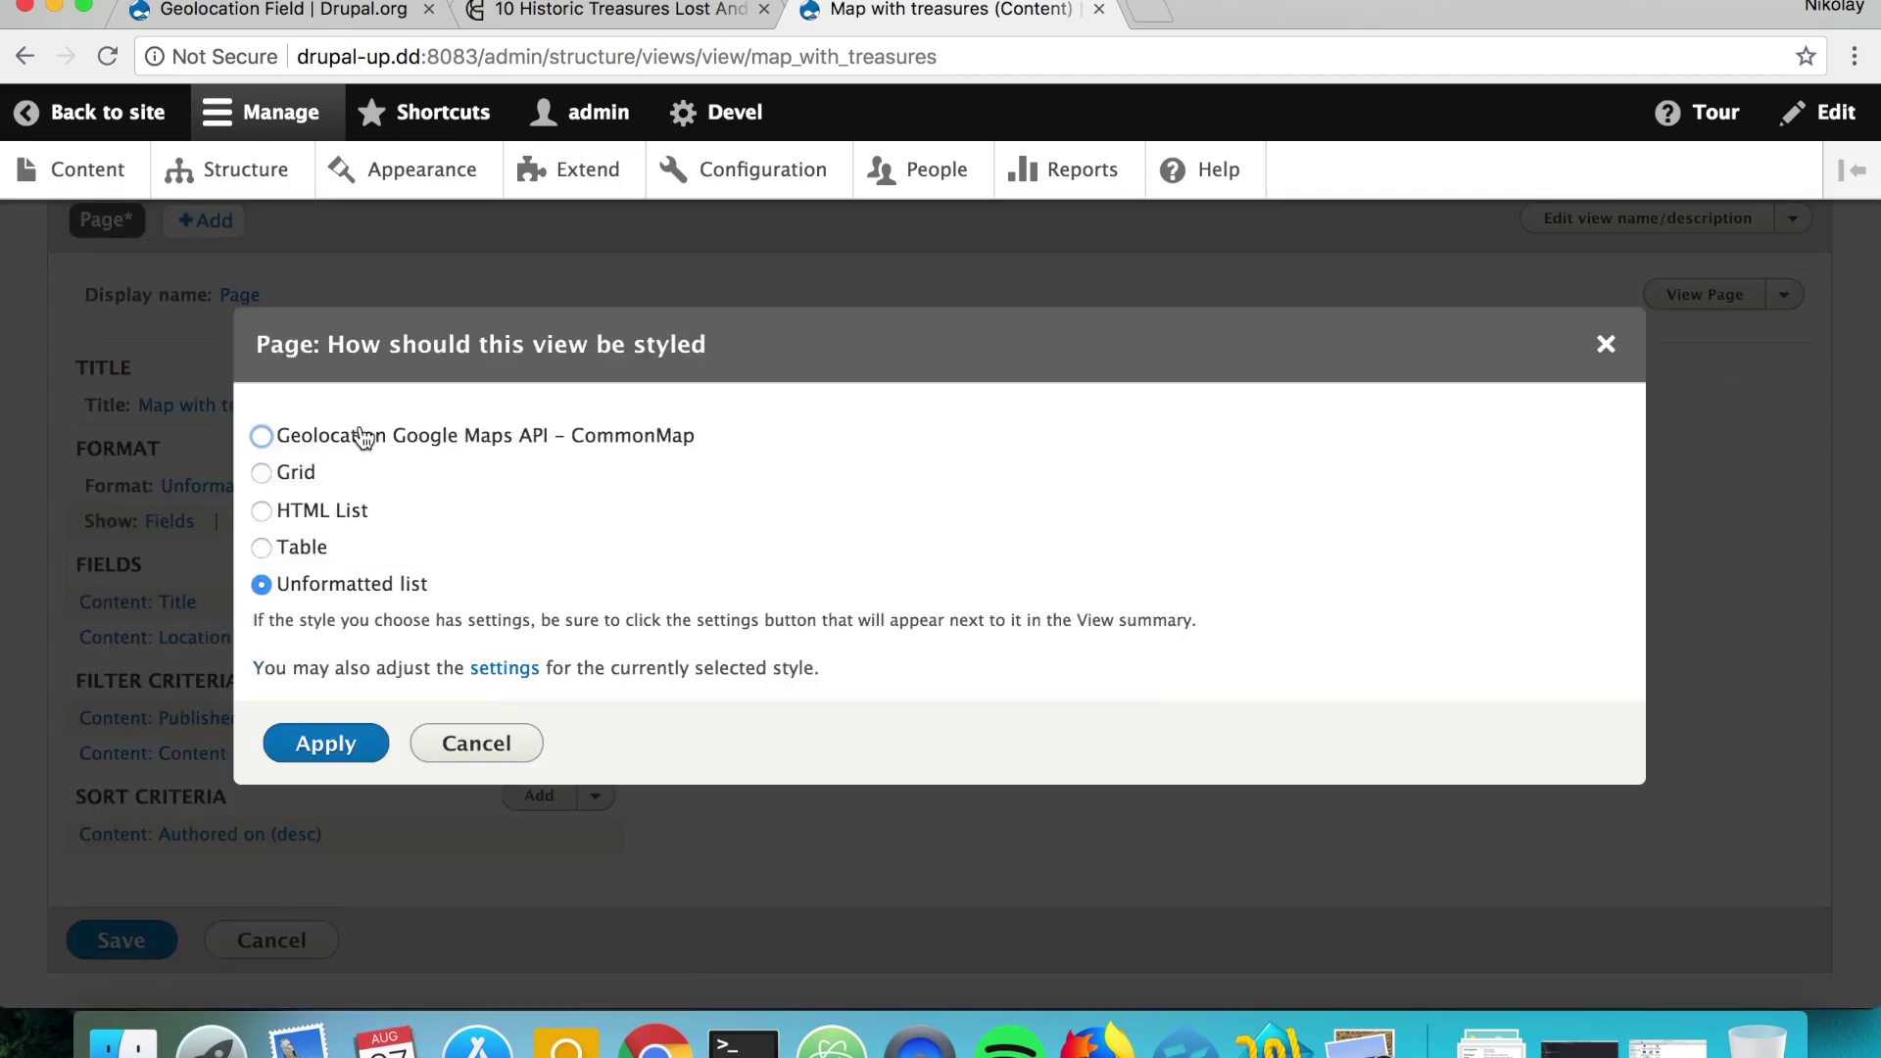
pyautogui.click(366, 437)
pyautogui.click(357, 748)
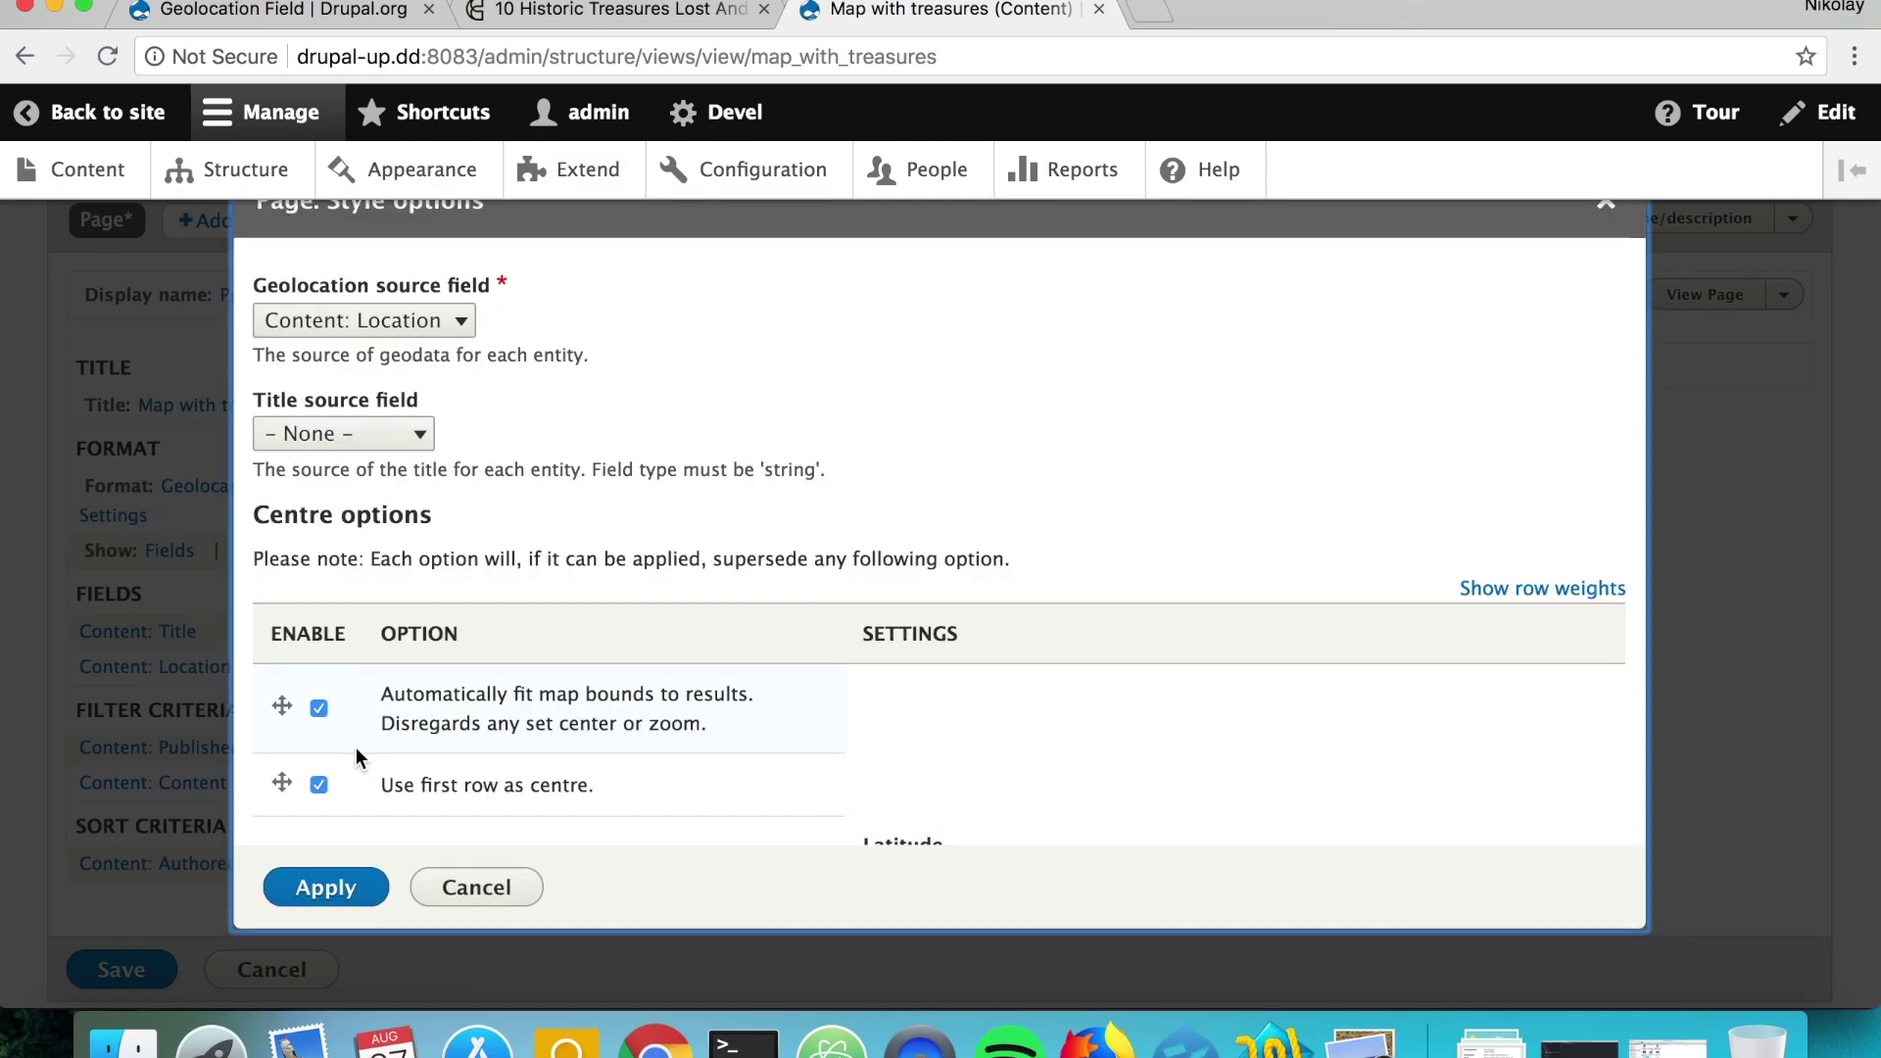
# - Keep Content: Location as geodata source, set Content: Title as marker title, and apply
pyautogui.click(431, 326)
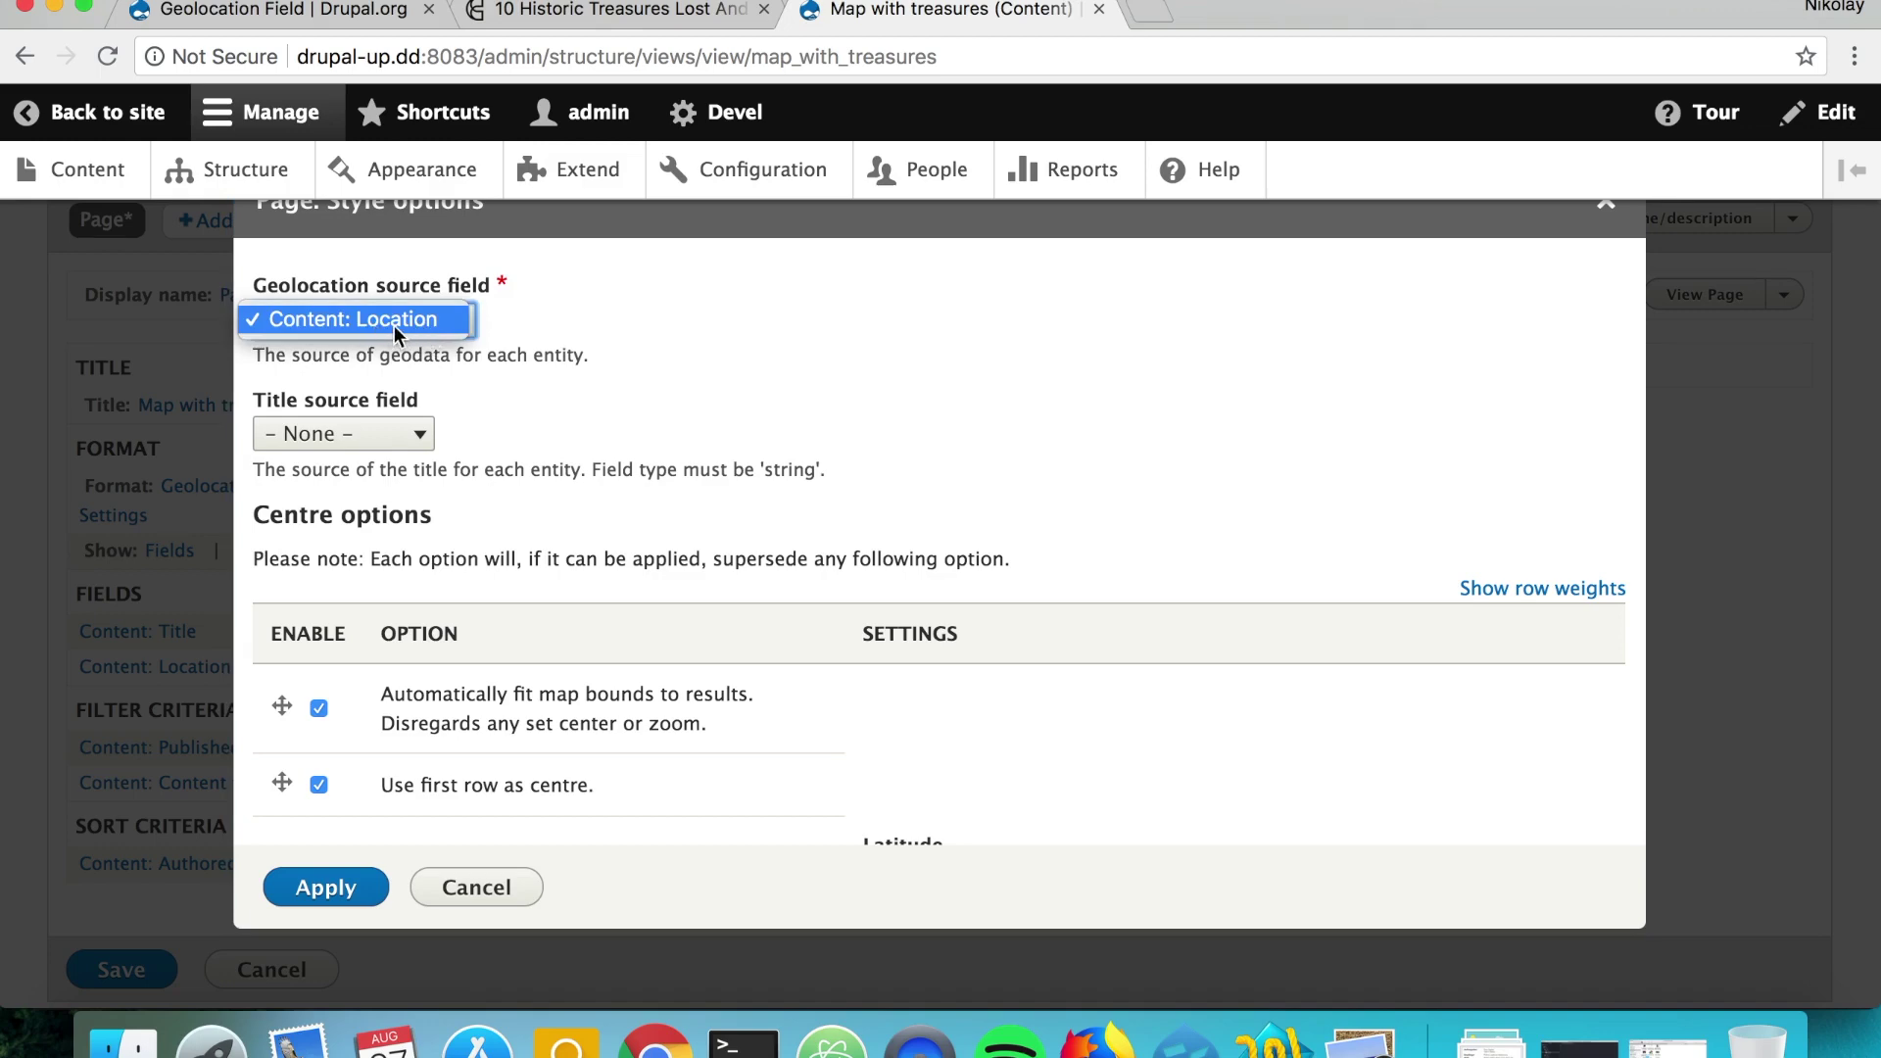
pyautogui.click(398, 318)
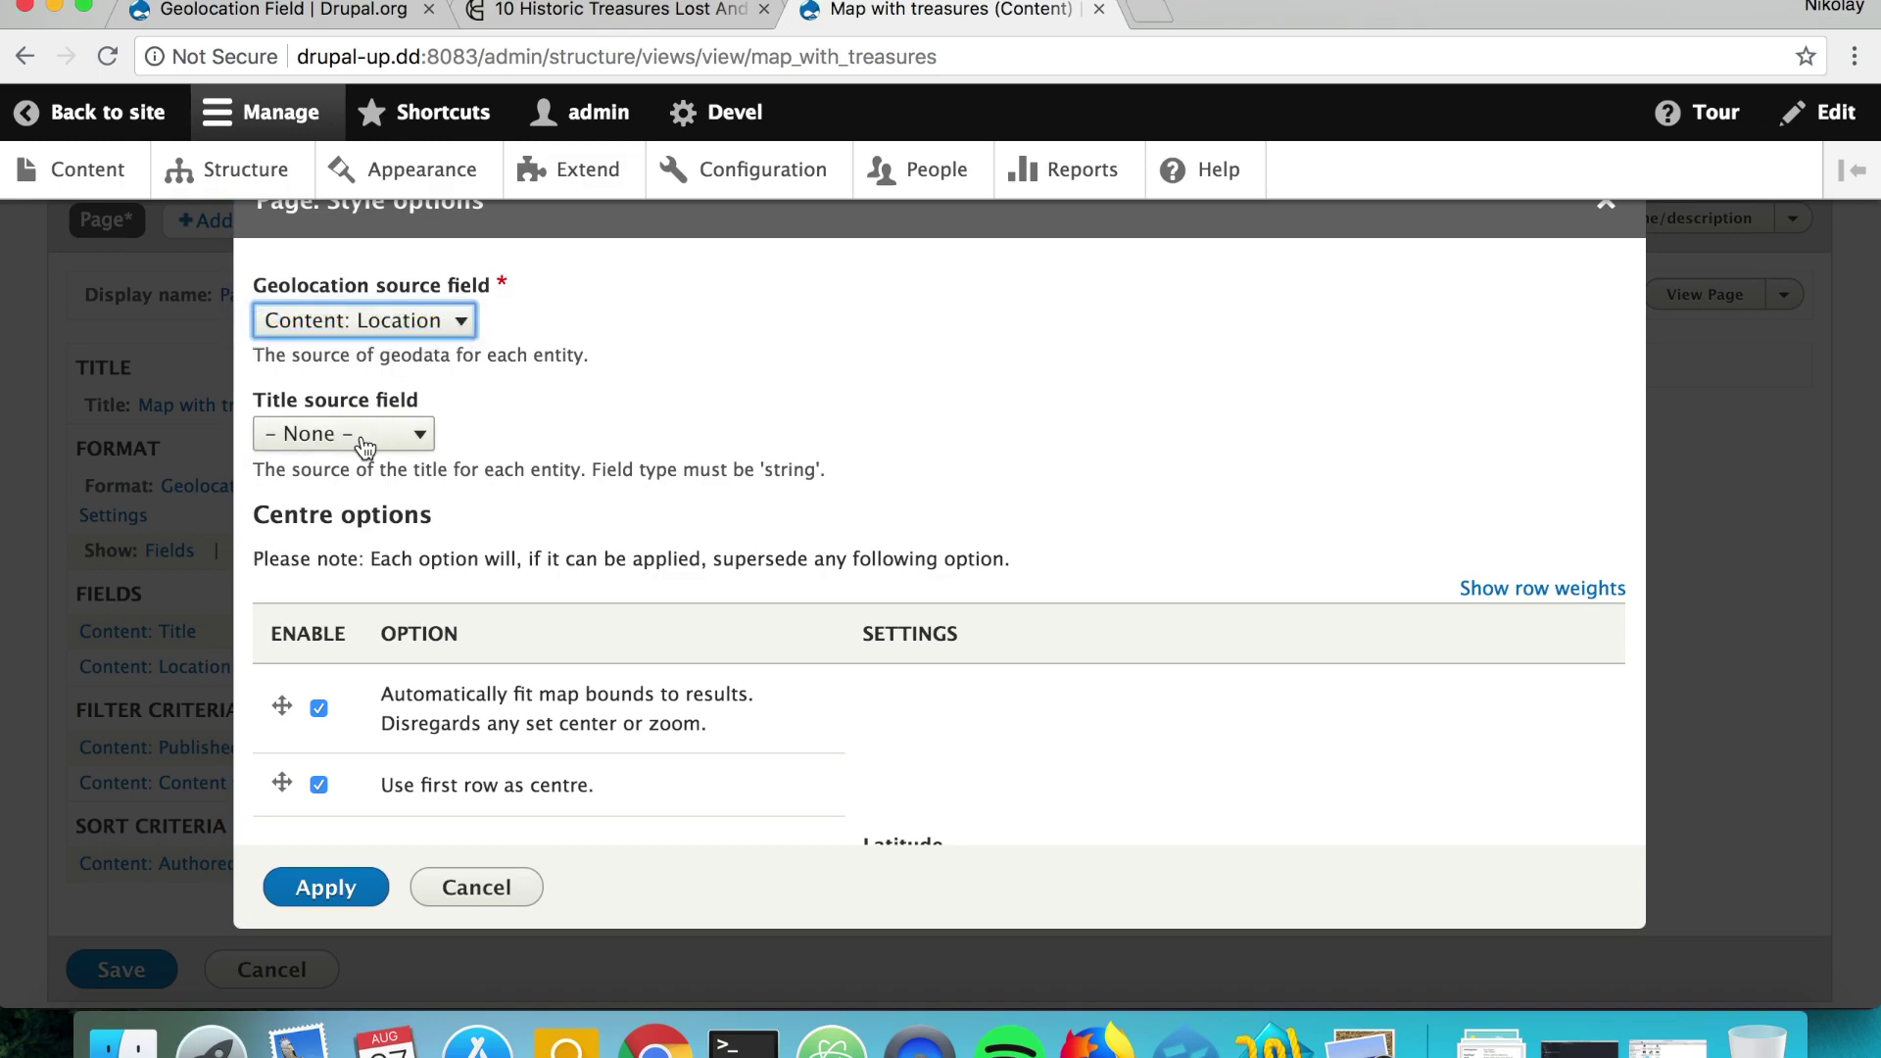
pyautogui.click(362, 444)
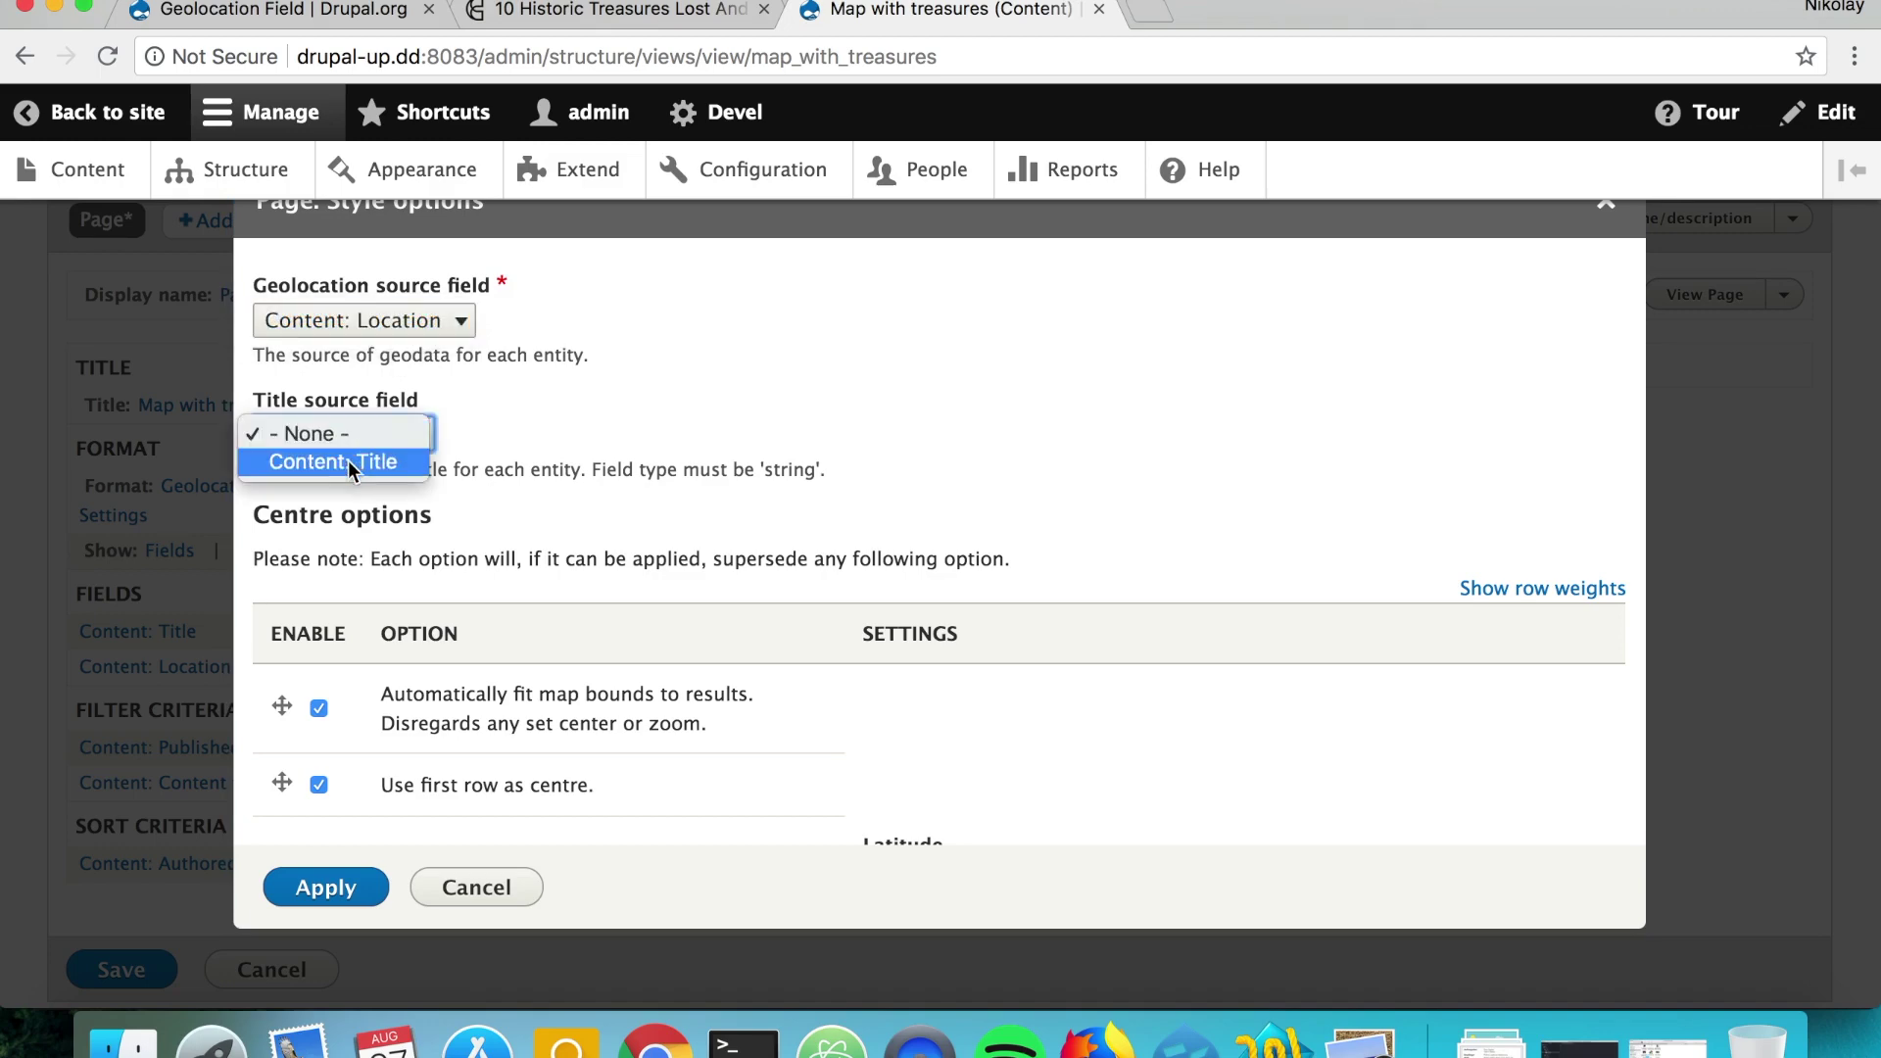
pyautogui.click(350, 468)
pyautogui.scroll(-8, 657, 505)
pyautogui.scroll(-5, 657, 505)
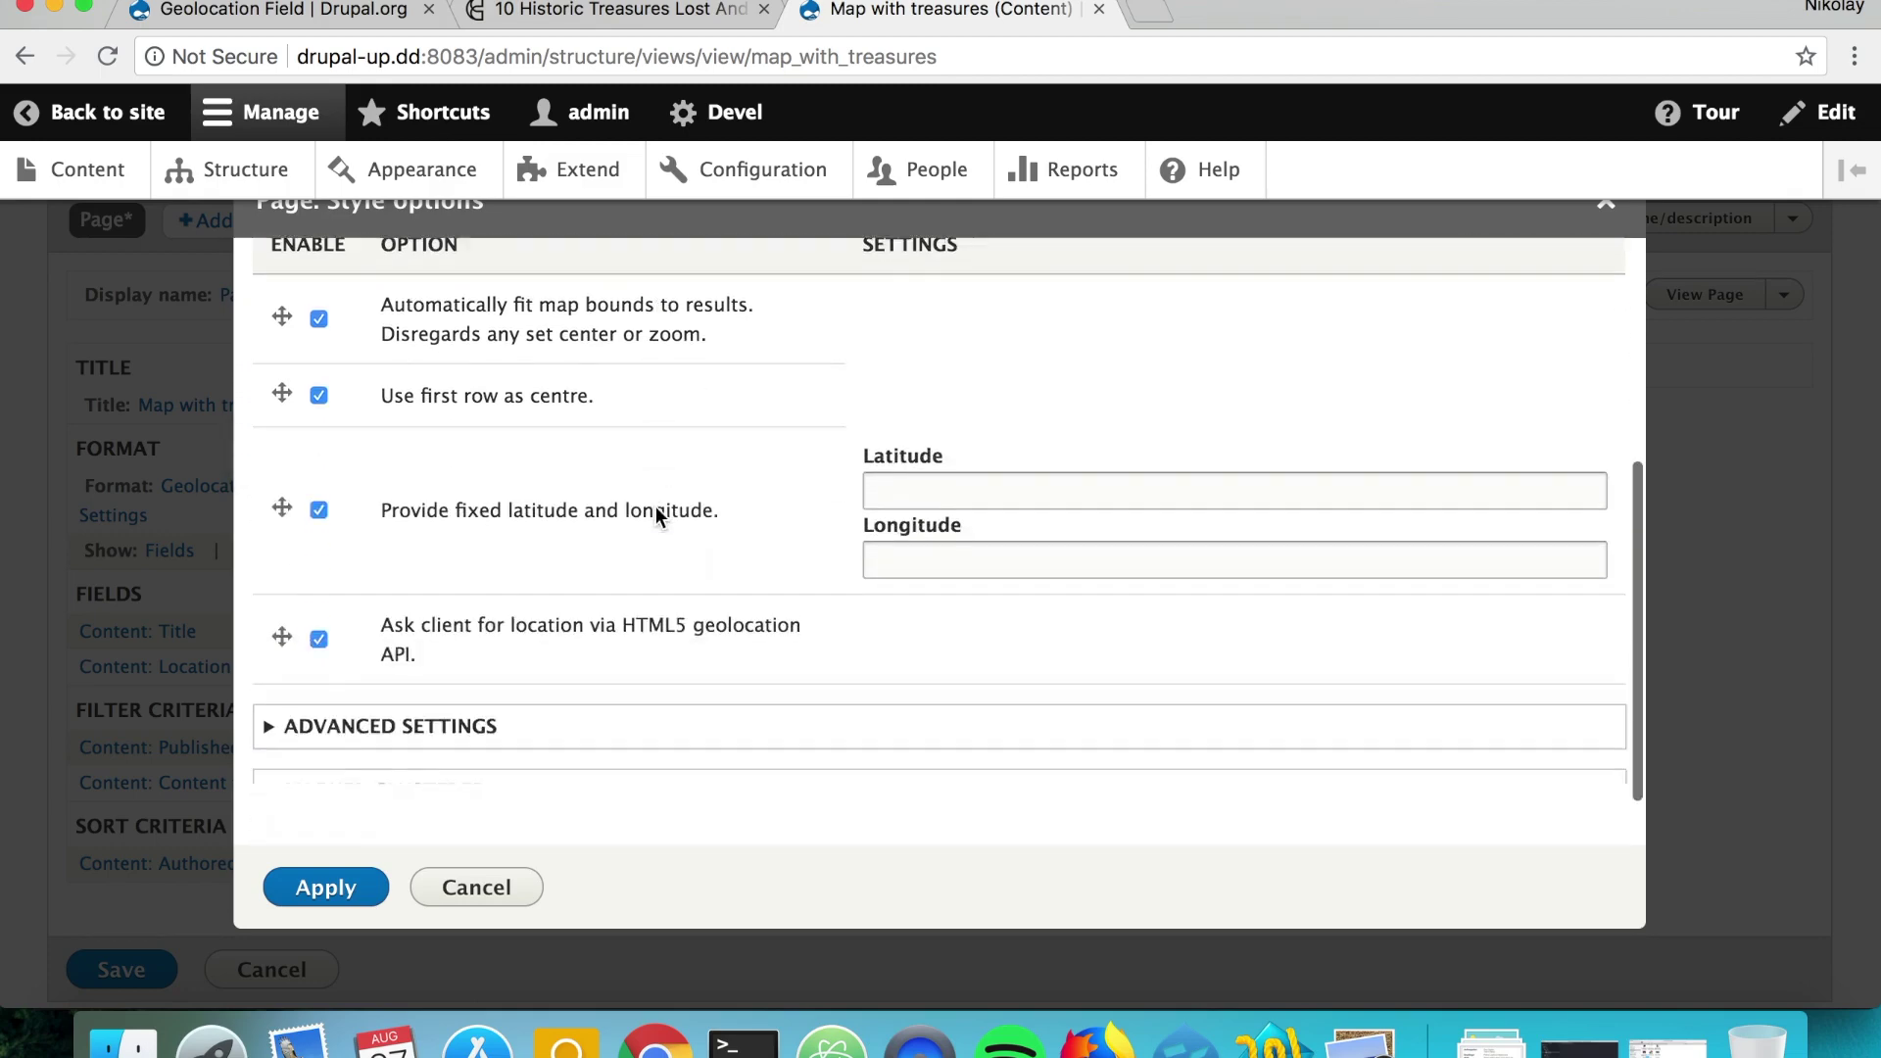
pyautogui.scroll(5, 656, 506)
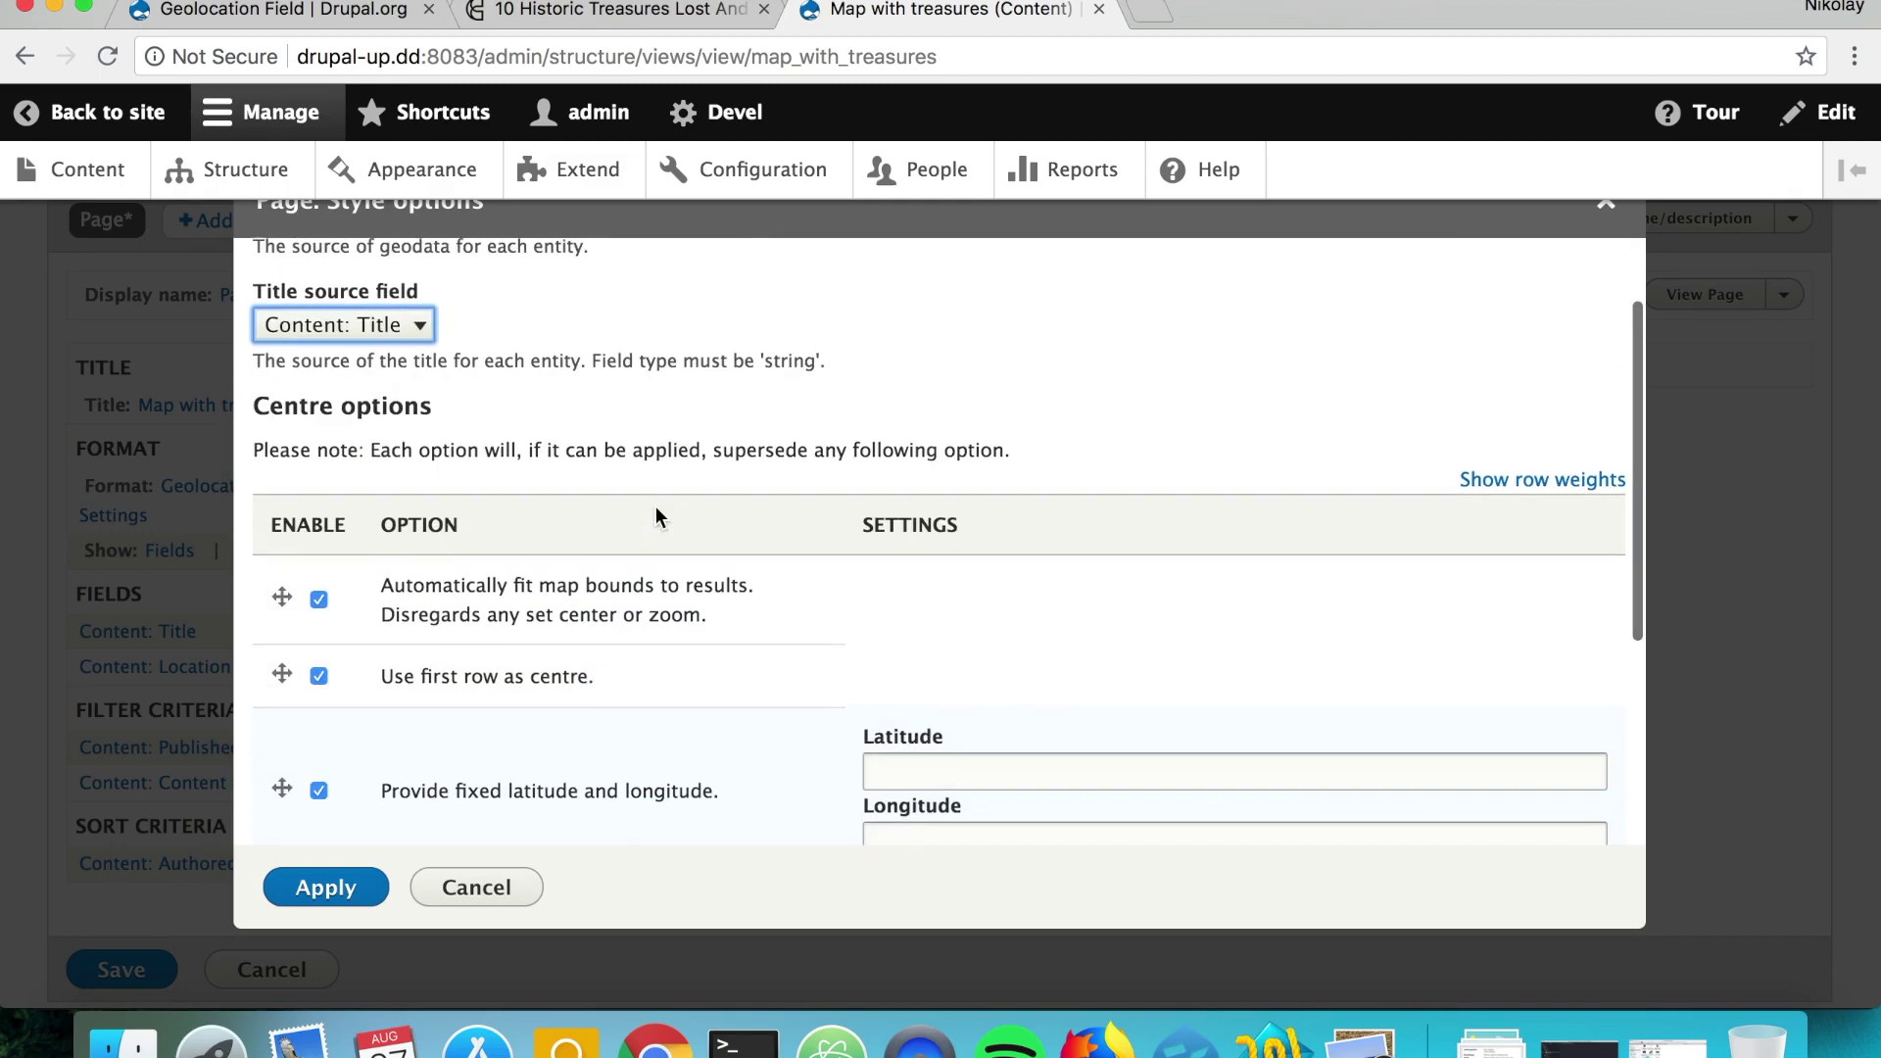
pyautogui.click(328, 887)
pyautogui.scroll(-5, 25, 802)
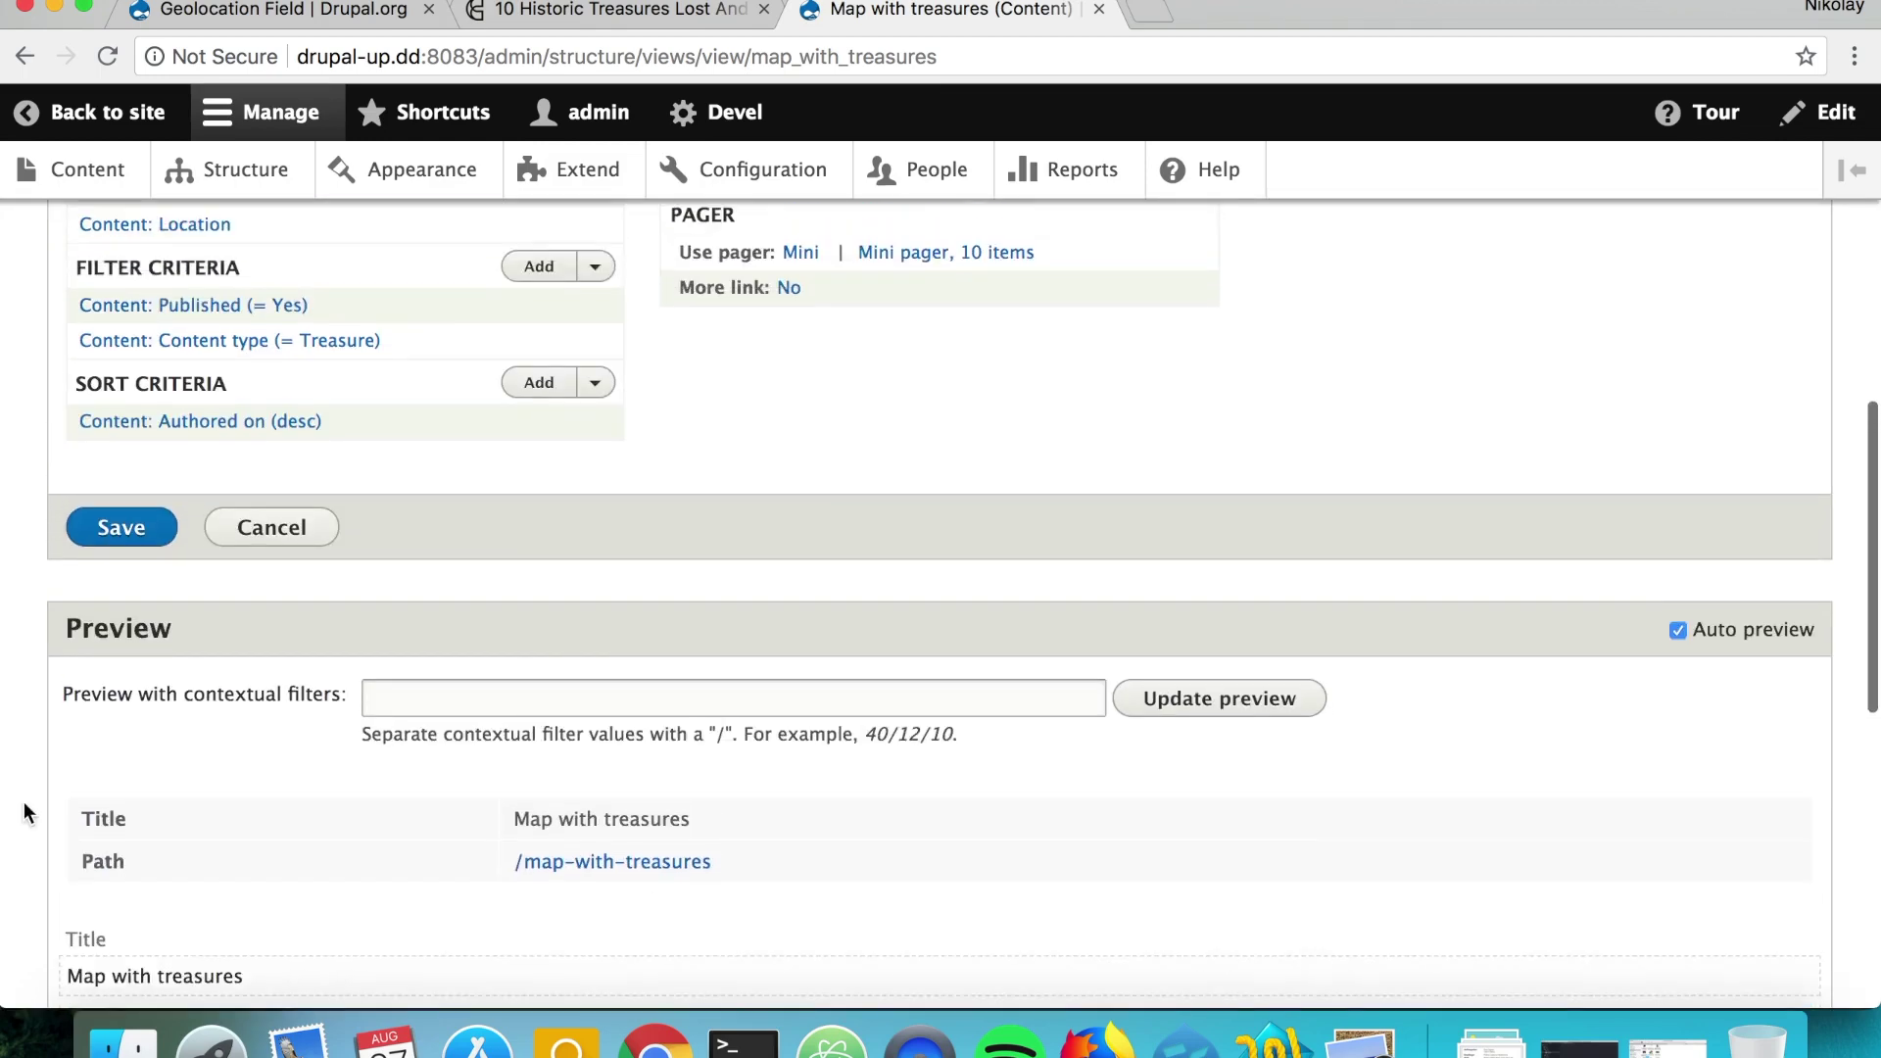
pyautogui.scroll(-5, 23, 802)
pyautogui.scroll(-1, 23, 802)
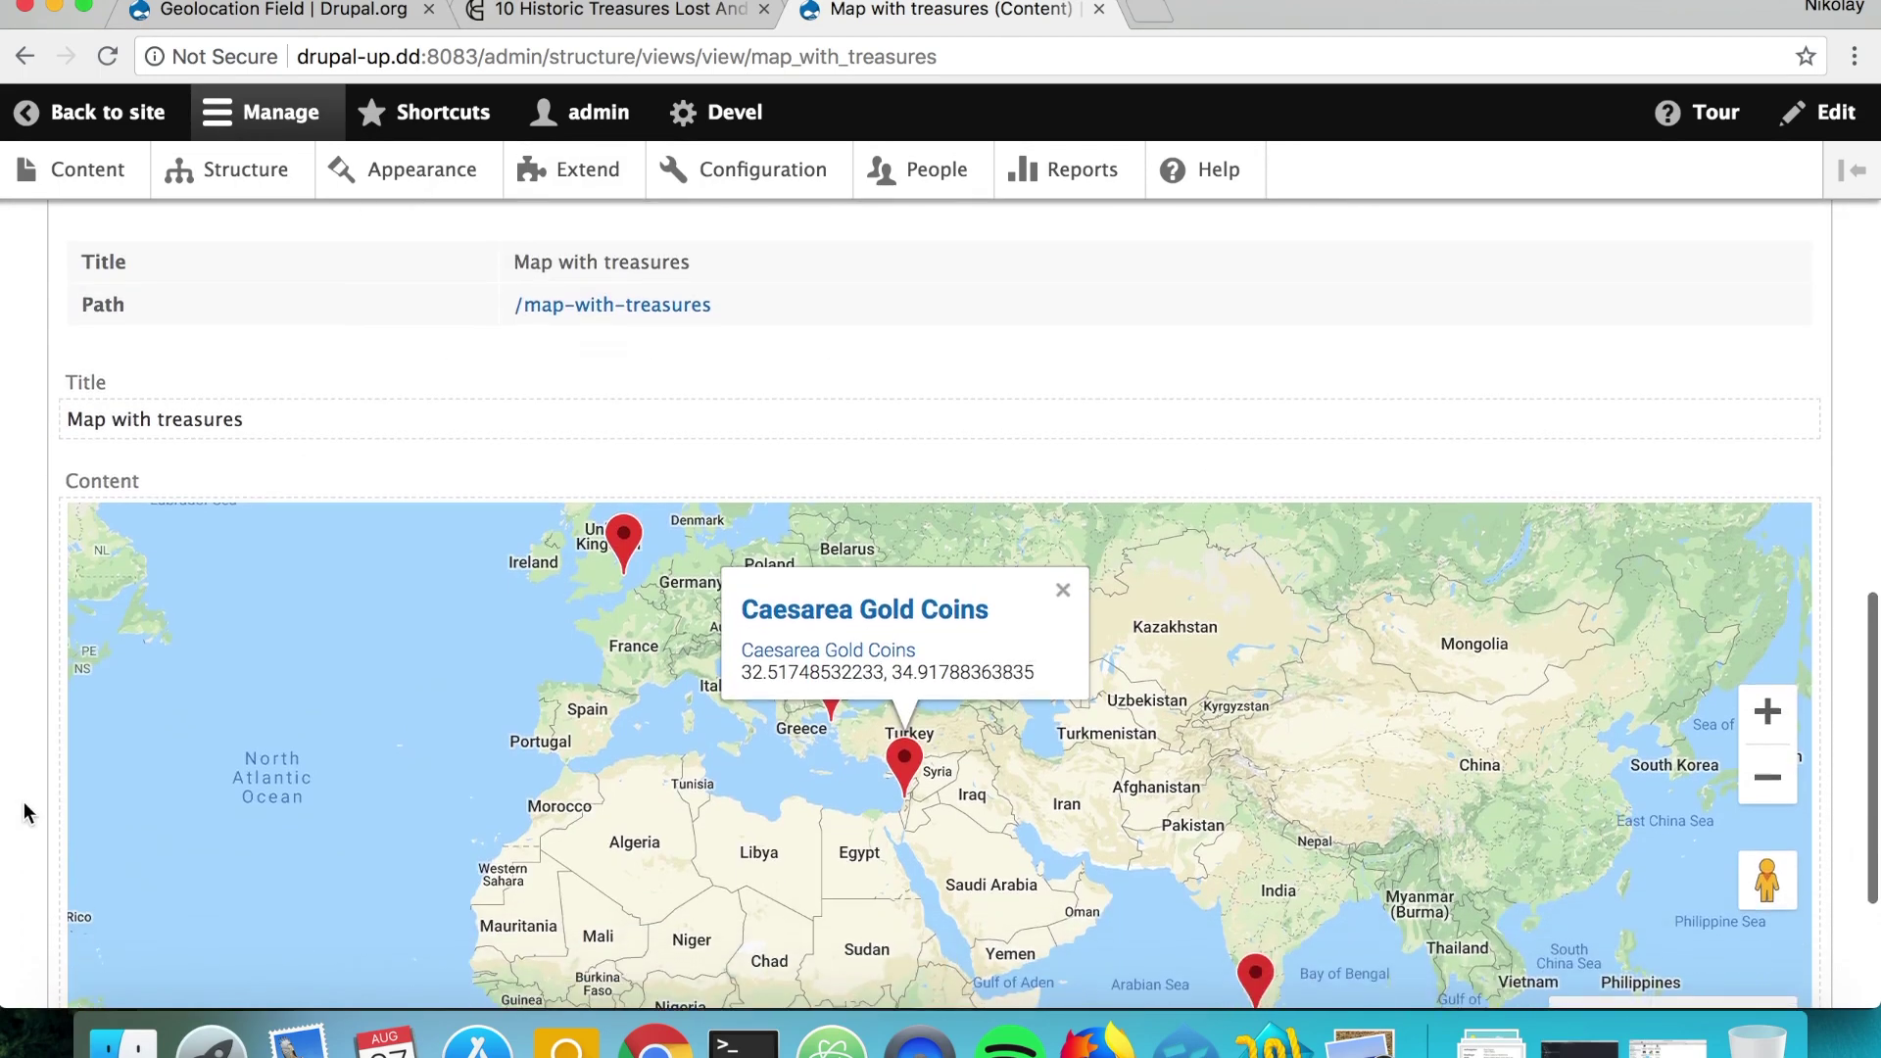
pyautogui.click(1064, 588)
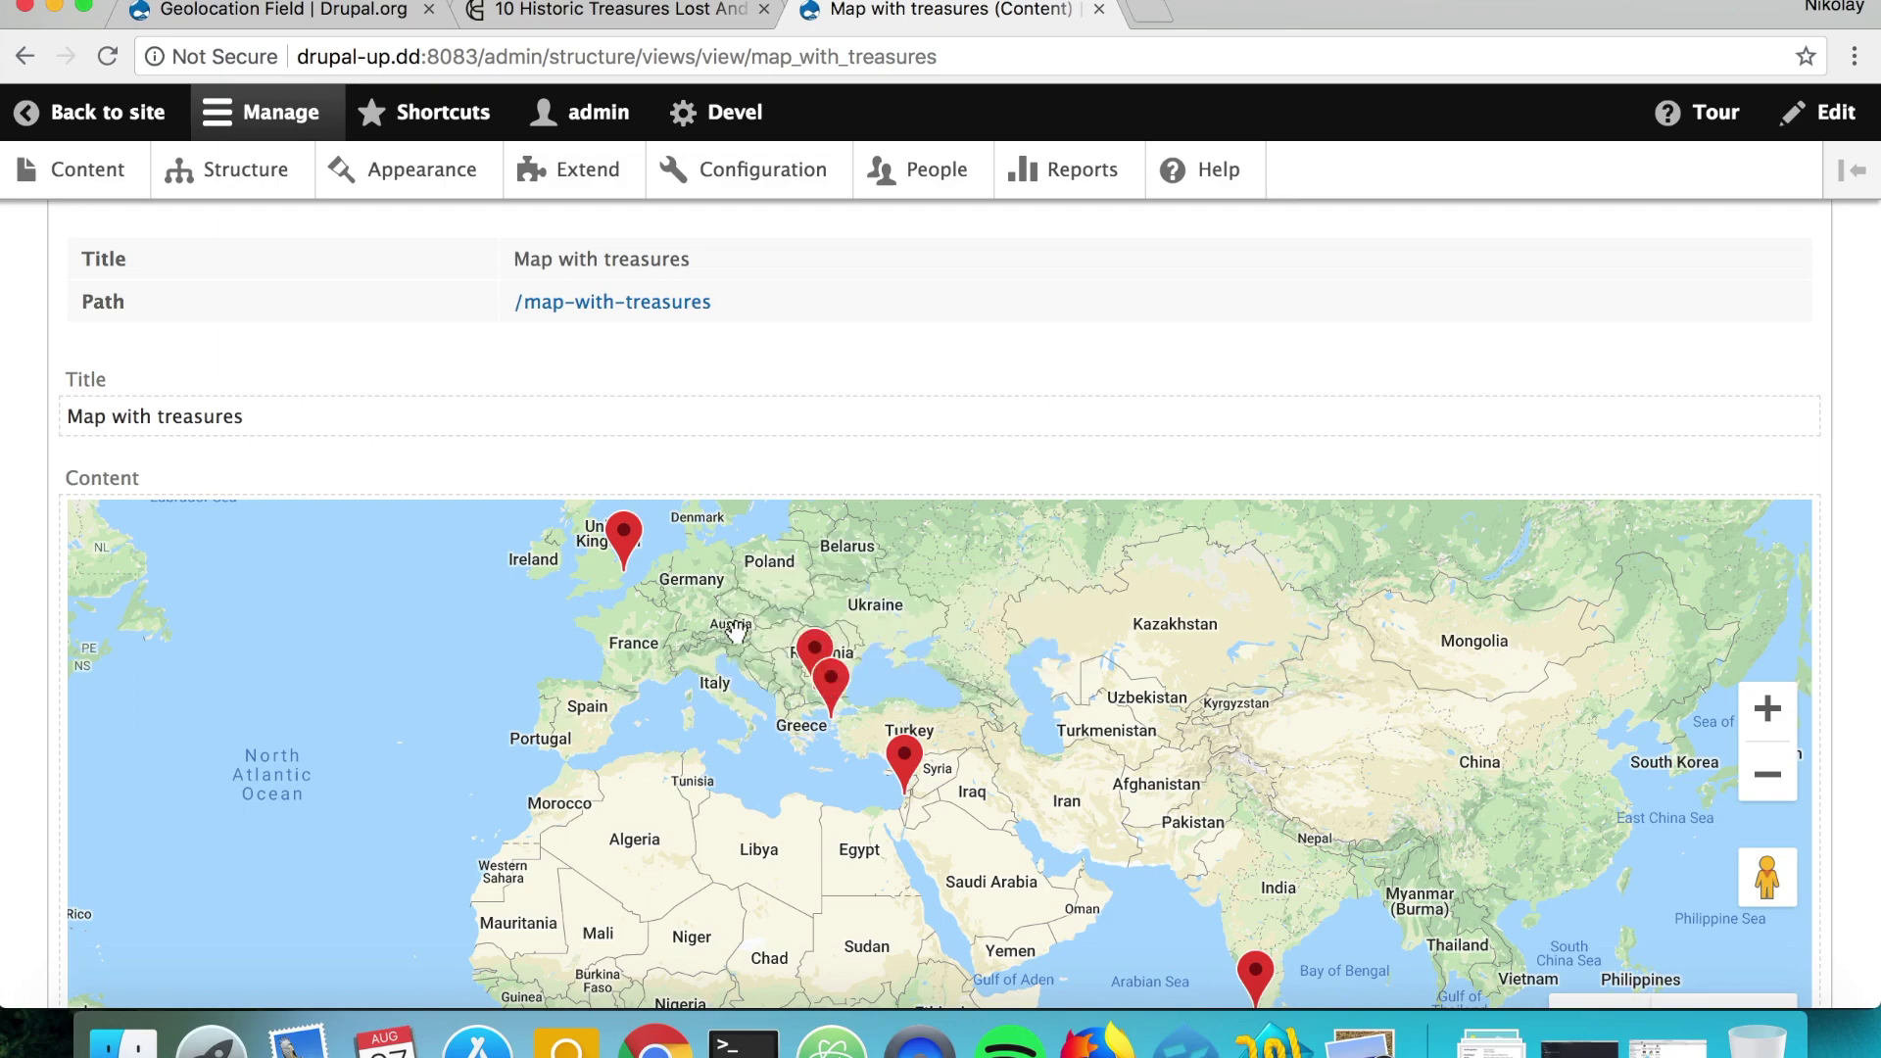
pyautogui.scroll(-1, 1267, 765)
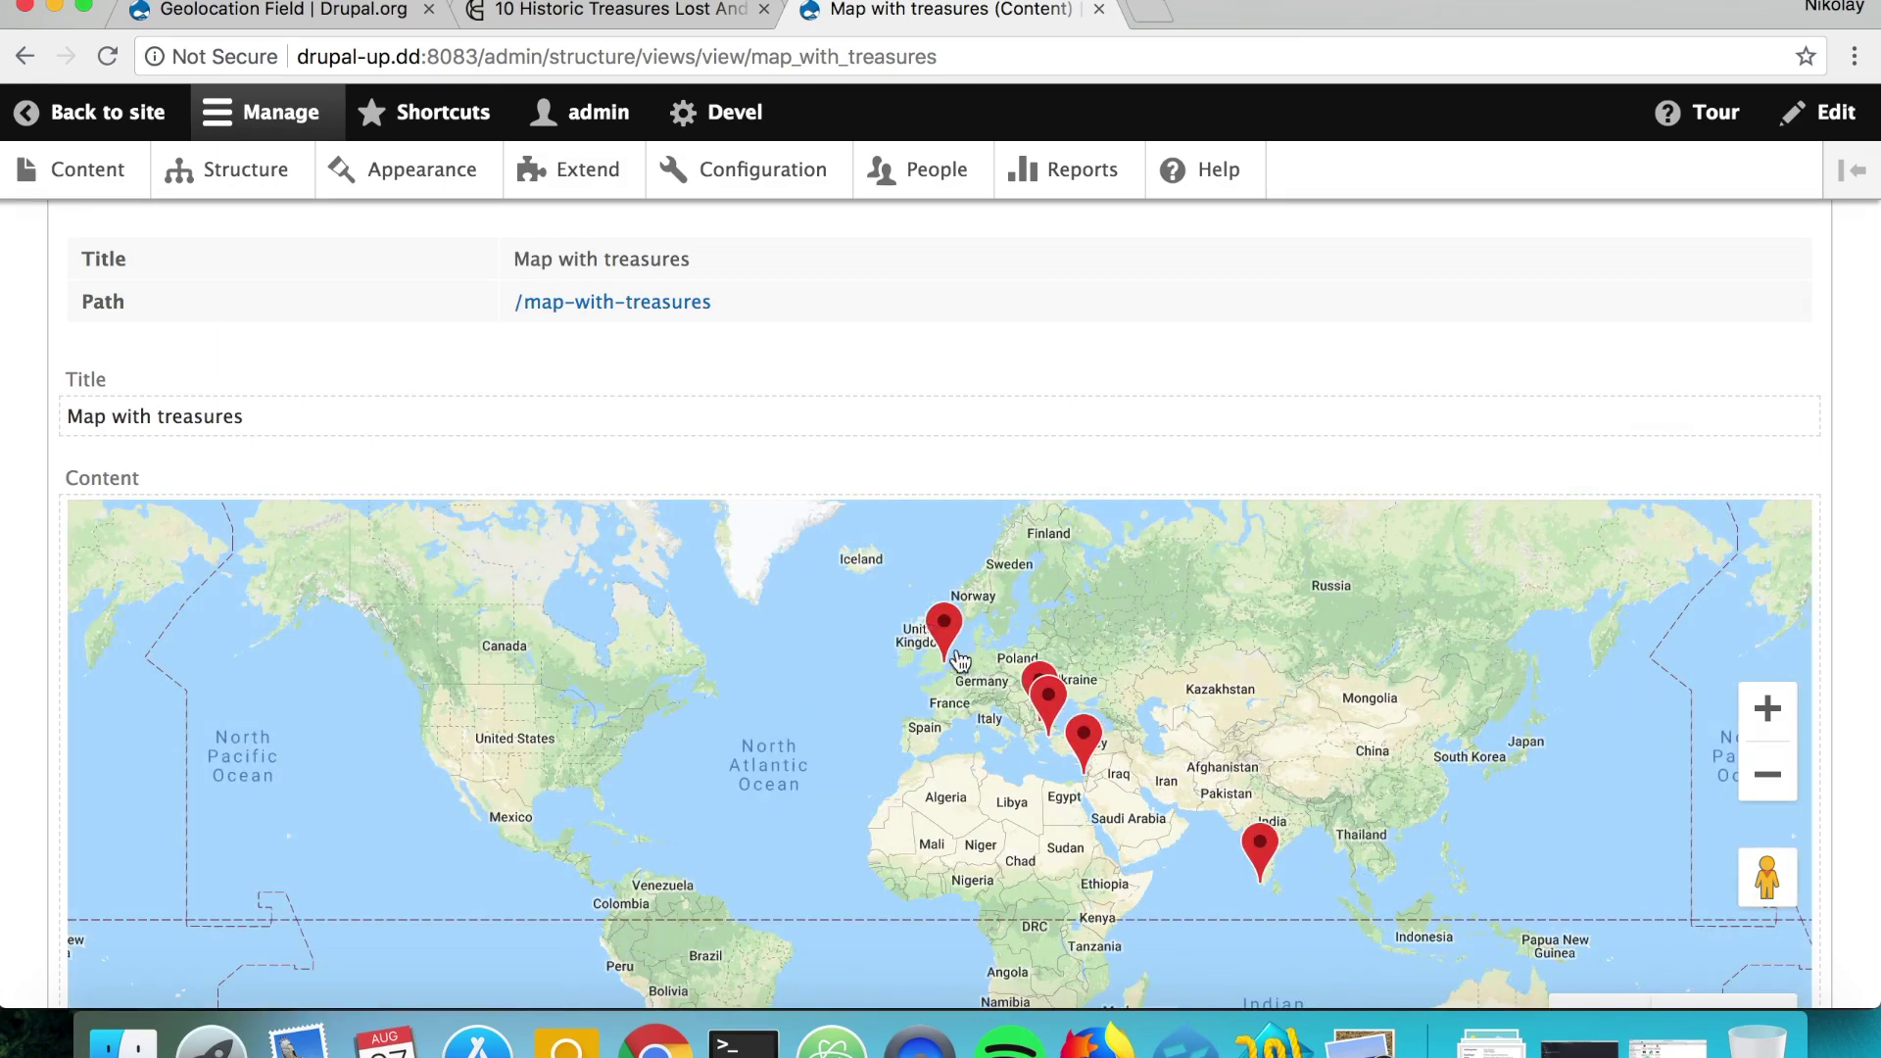
pyautogui.scroll(1, 1198, 731)
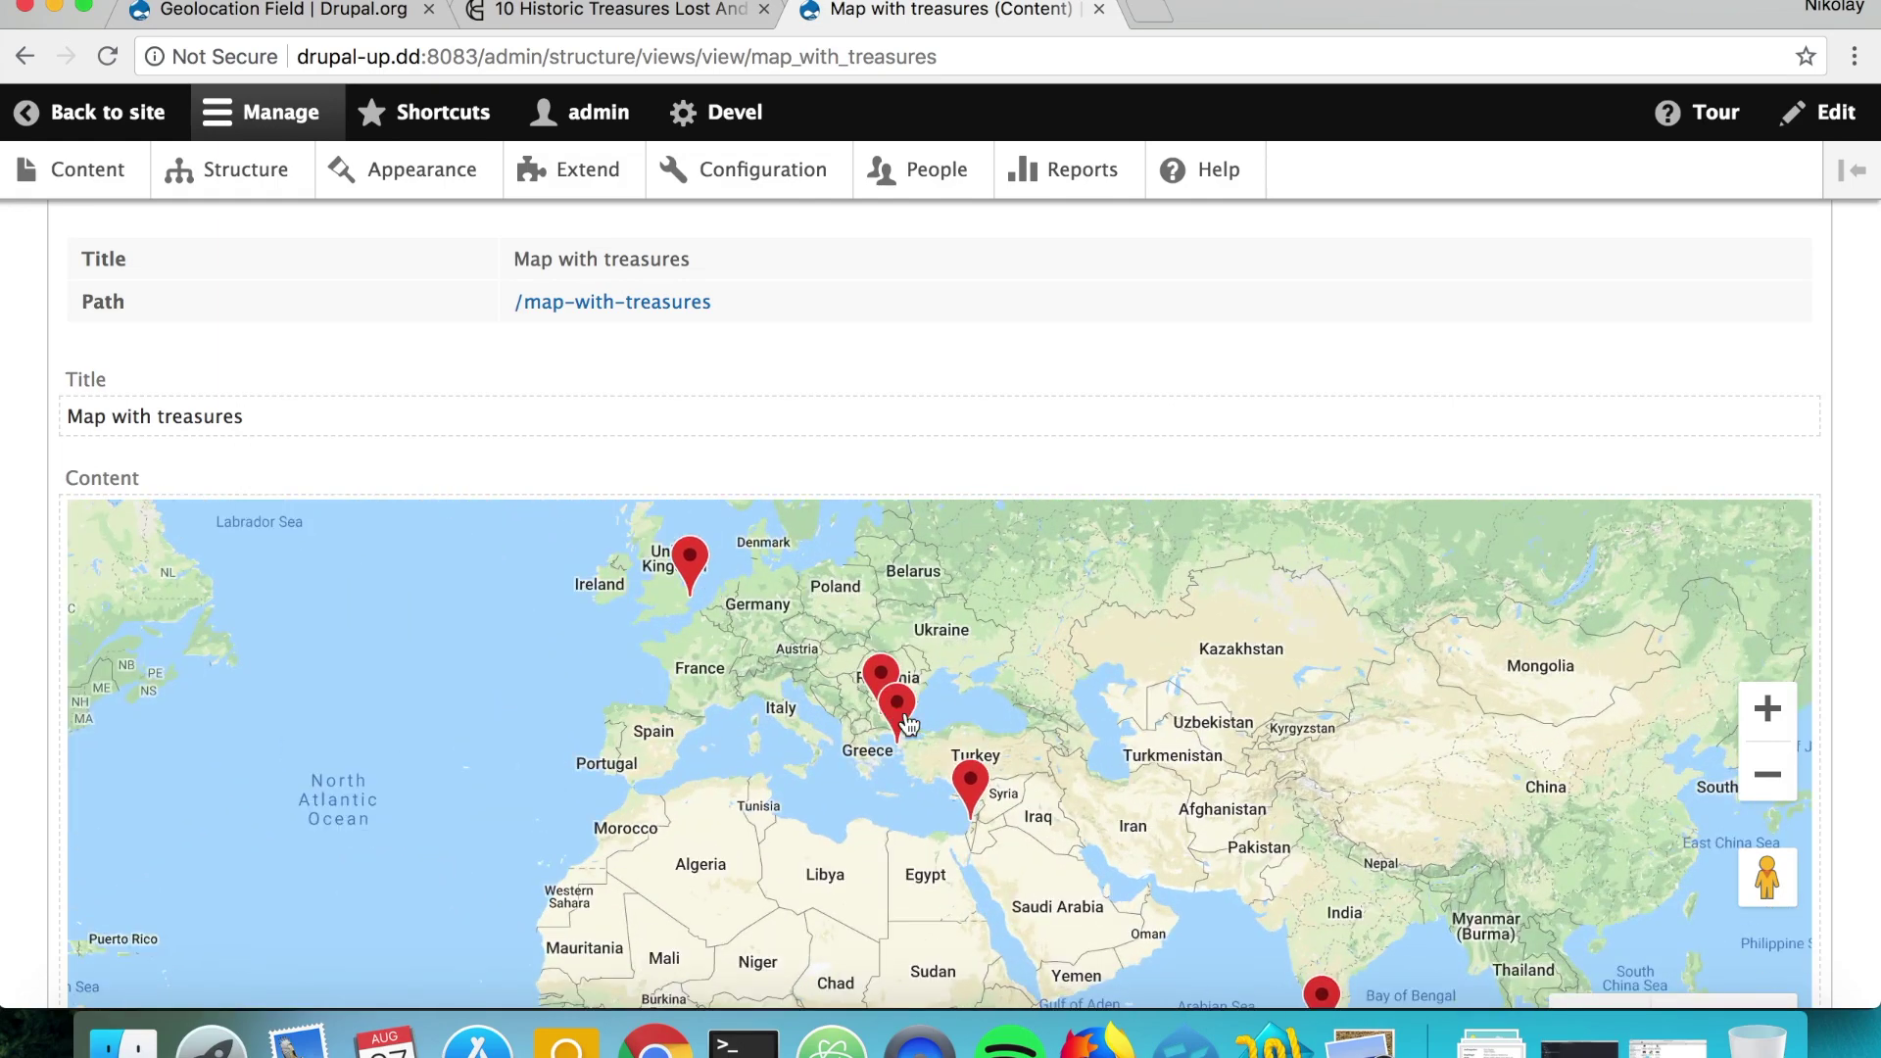
pyautogui.click(691, 566)
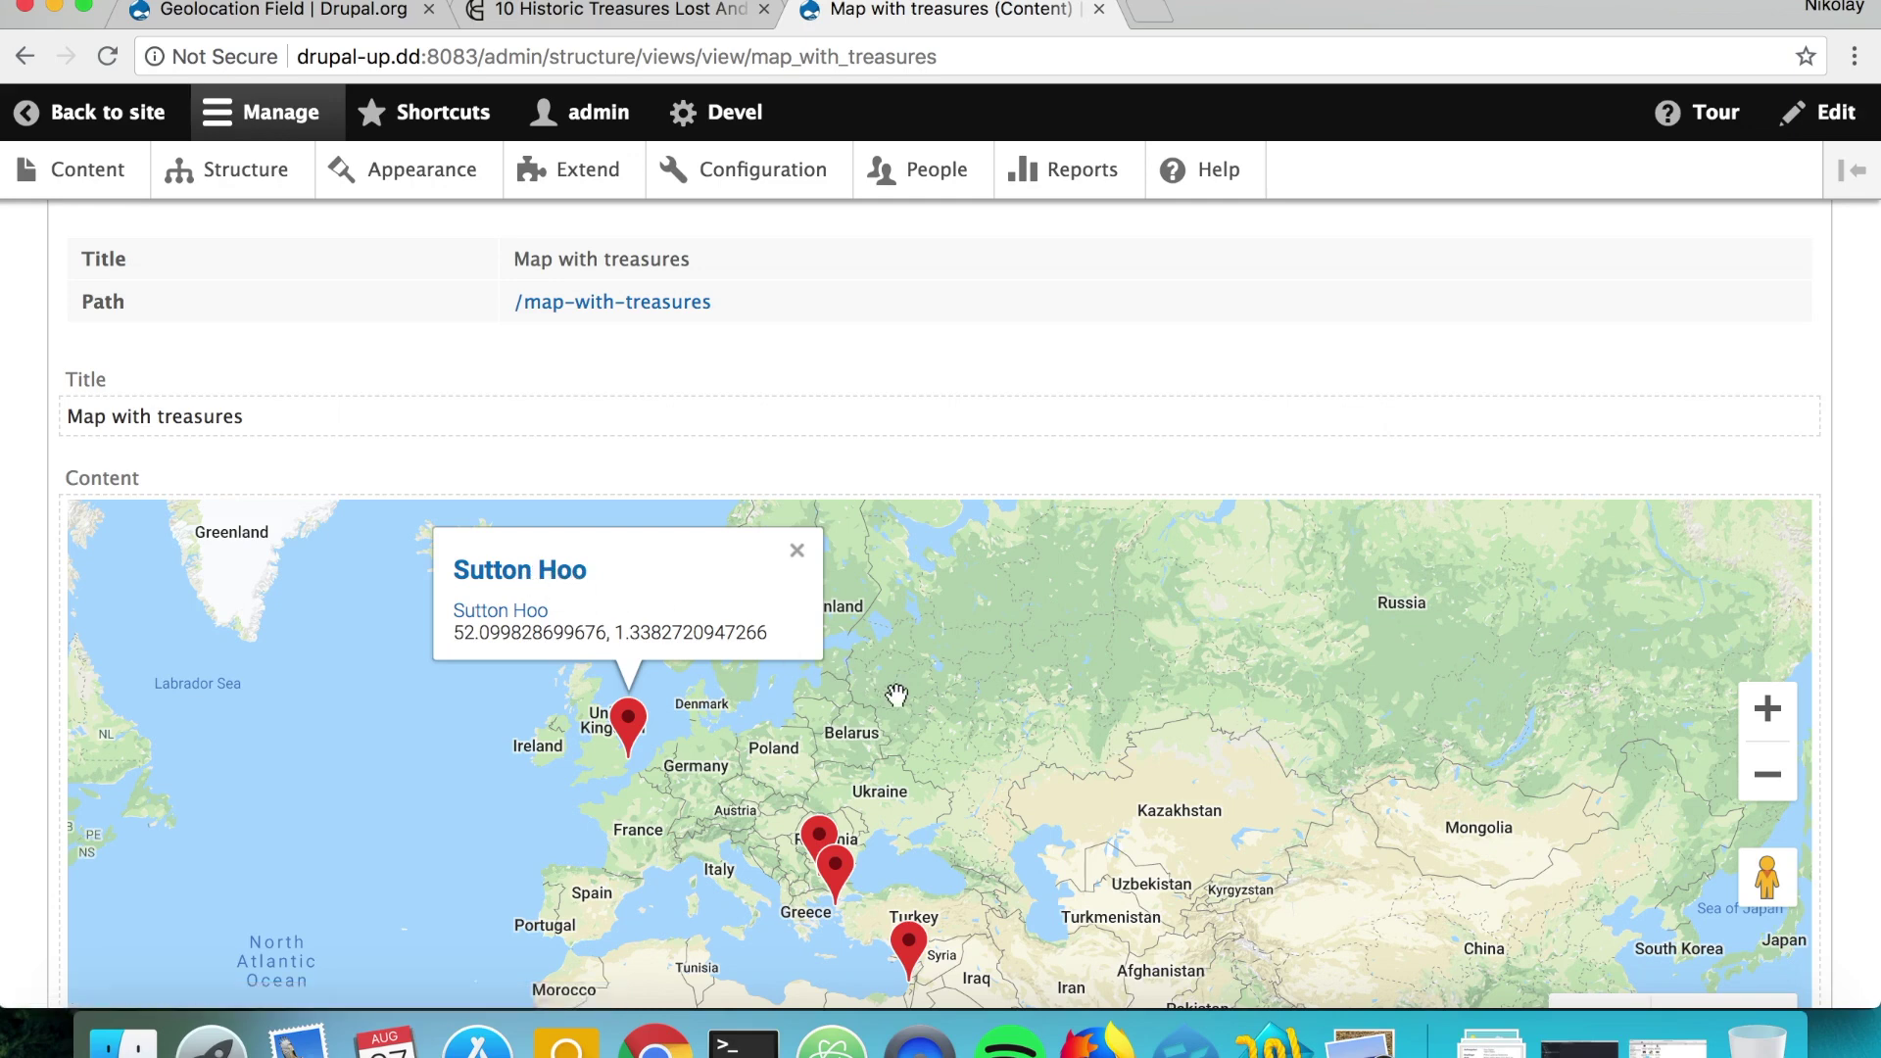
pyautogui.moveTo(894, 695); pyautogui.dragTo(882, 666)
pyautogui.click(810, 812)
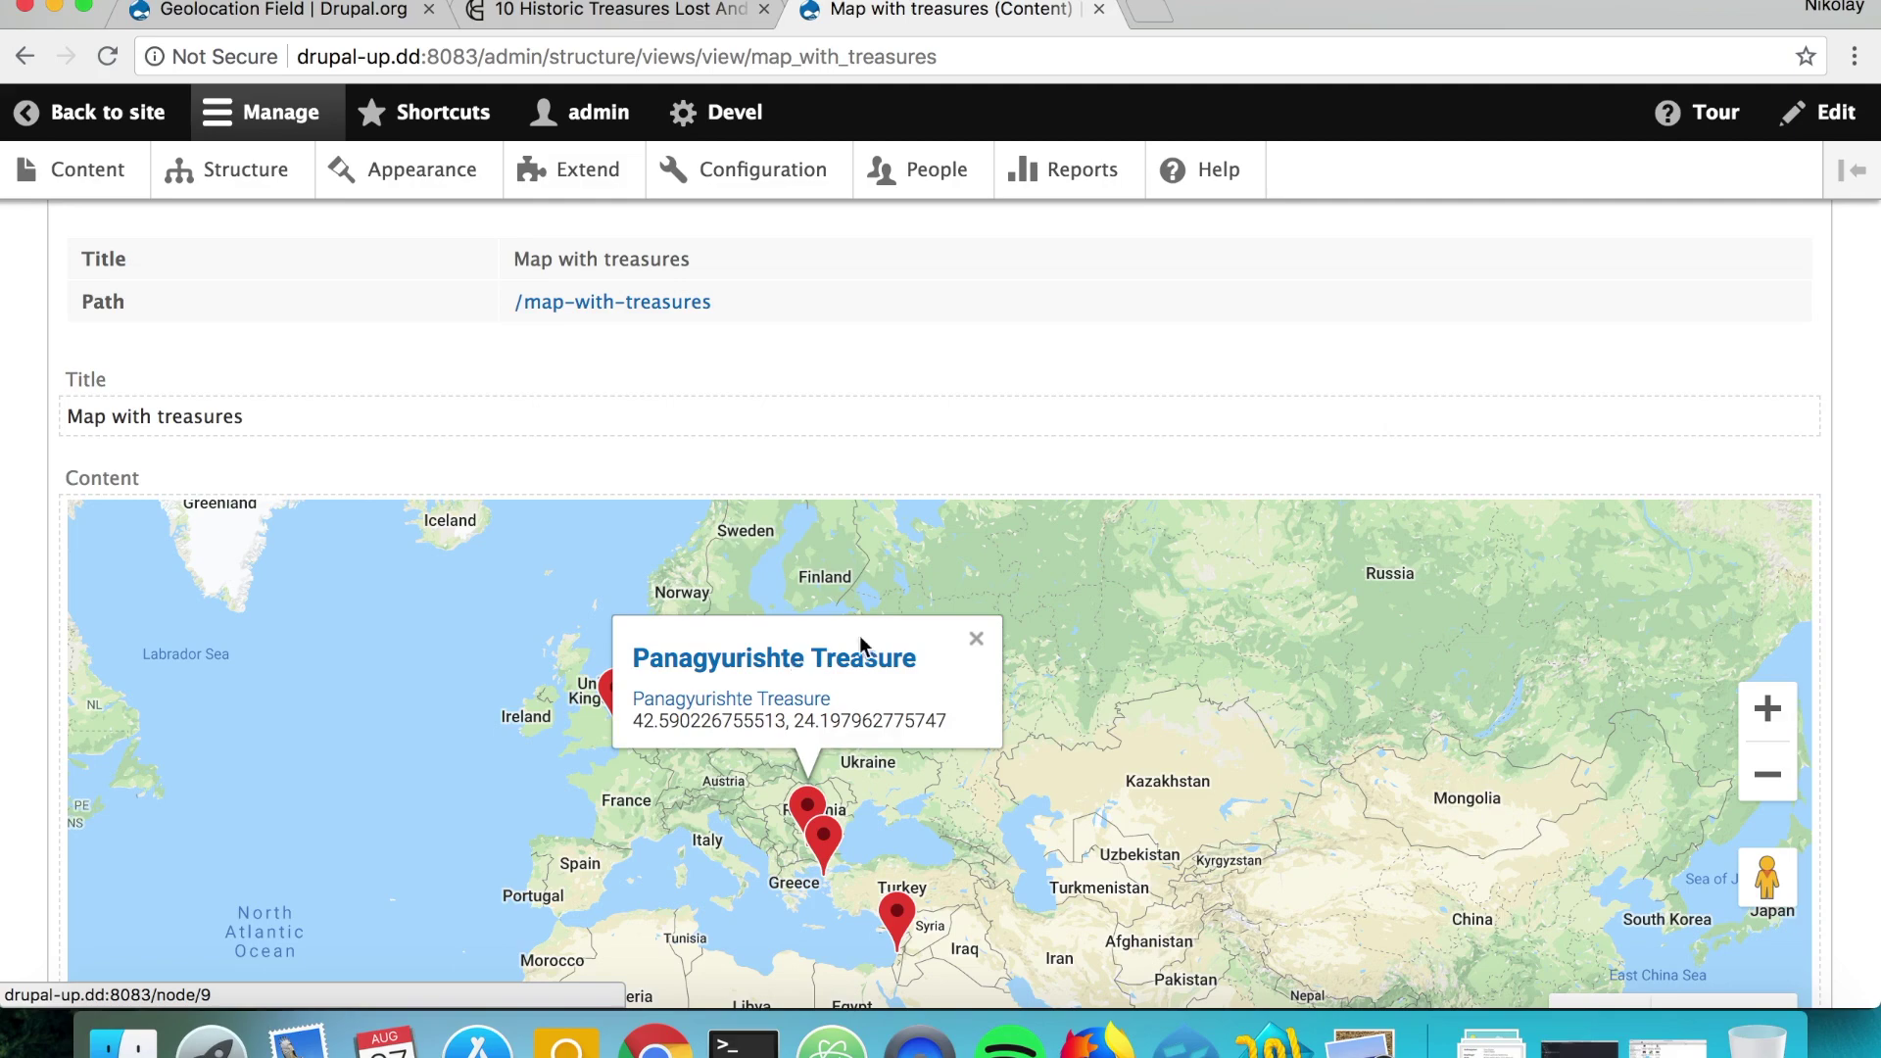
pyautogui.scroll(-5, 29, 512)
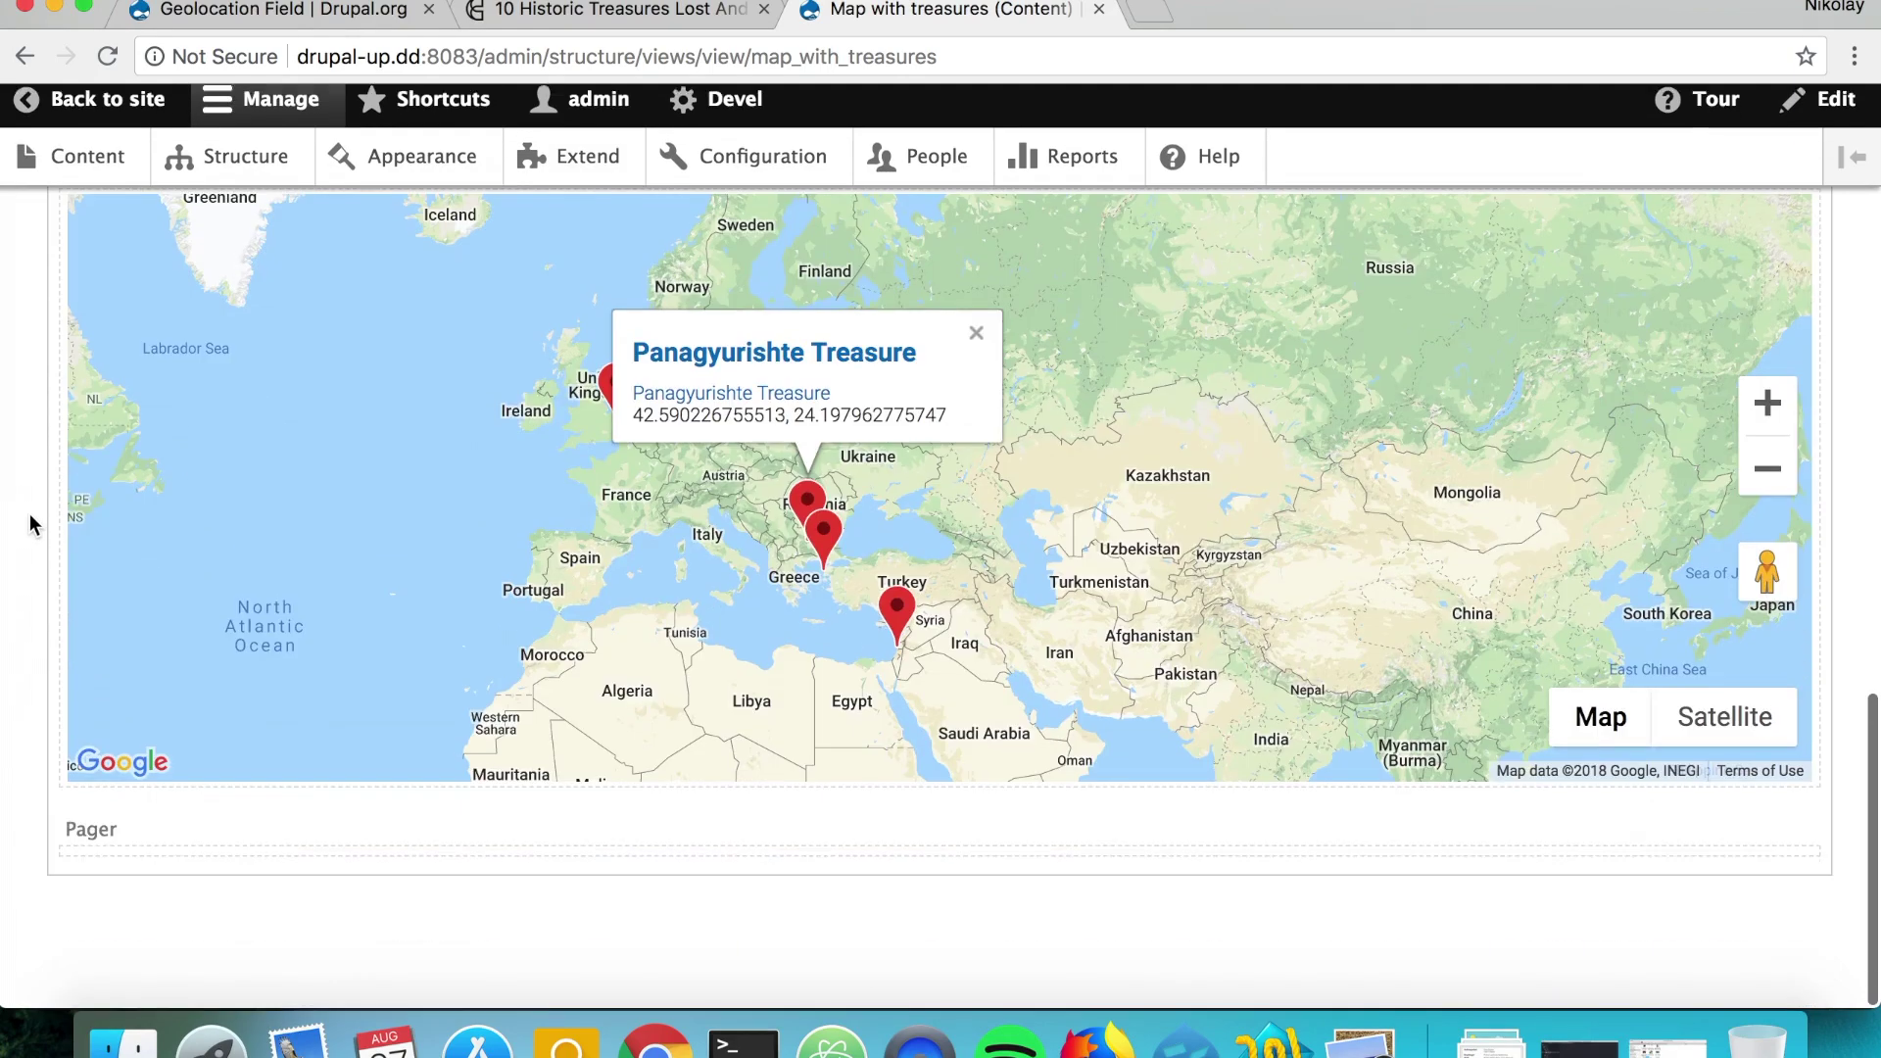
pyautogui.scroll(10, 30, 513)
pyautogui.scroll(5, 29, 529)
pyautogui.scroll(-2, 32, 653)
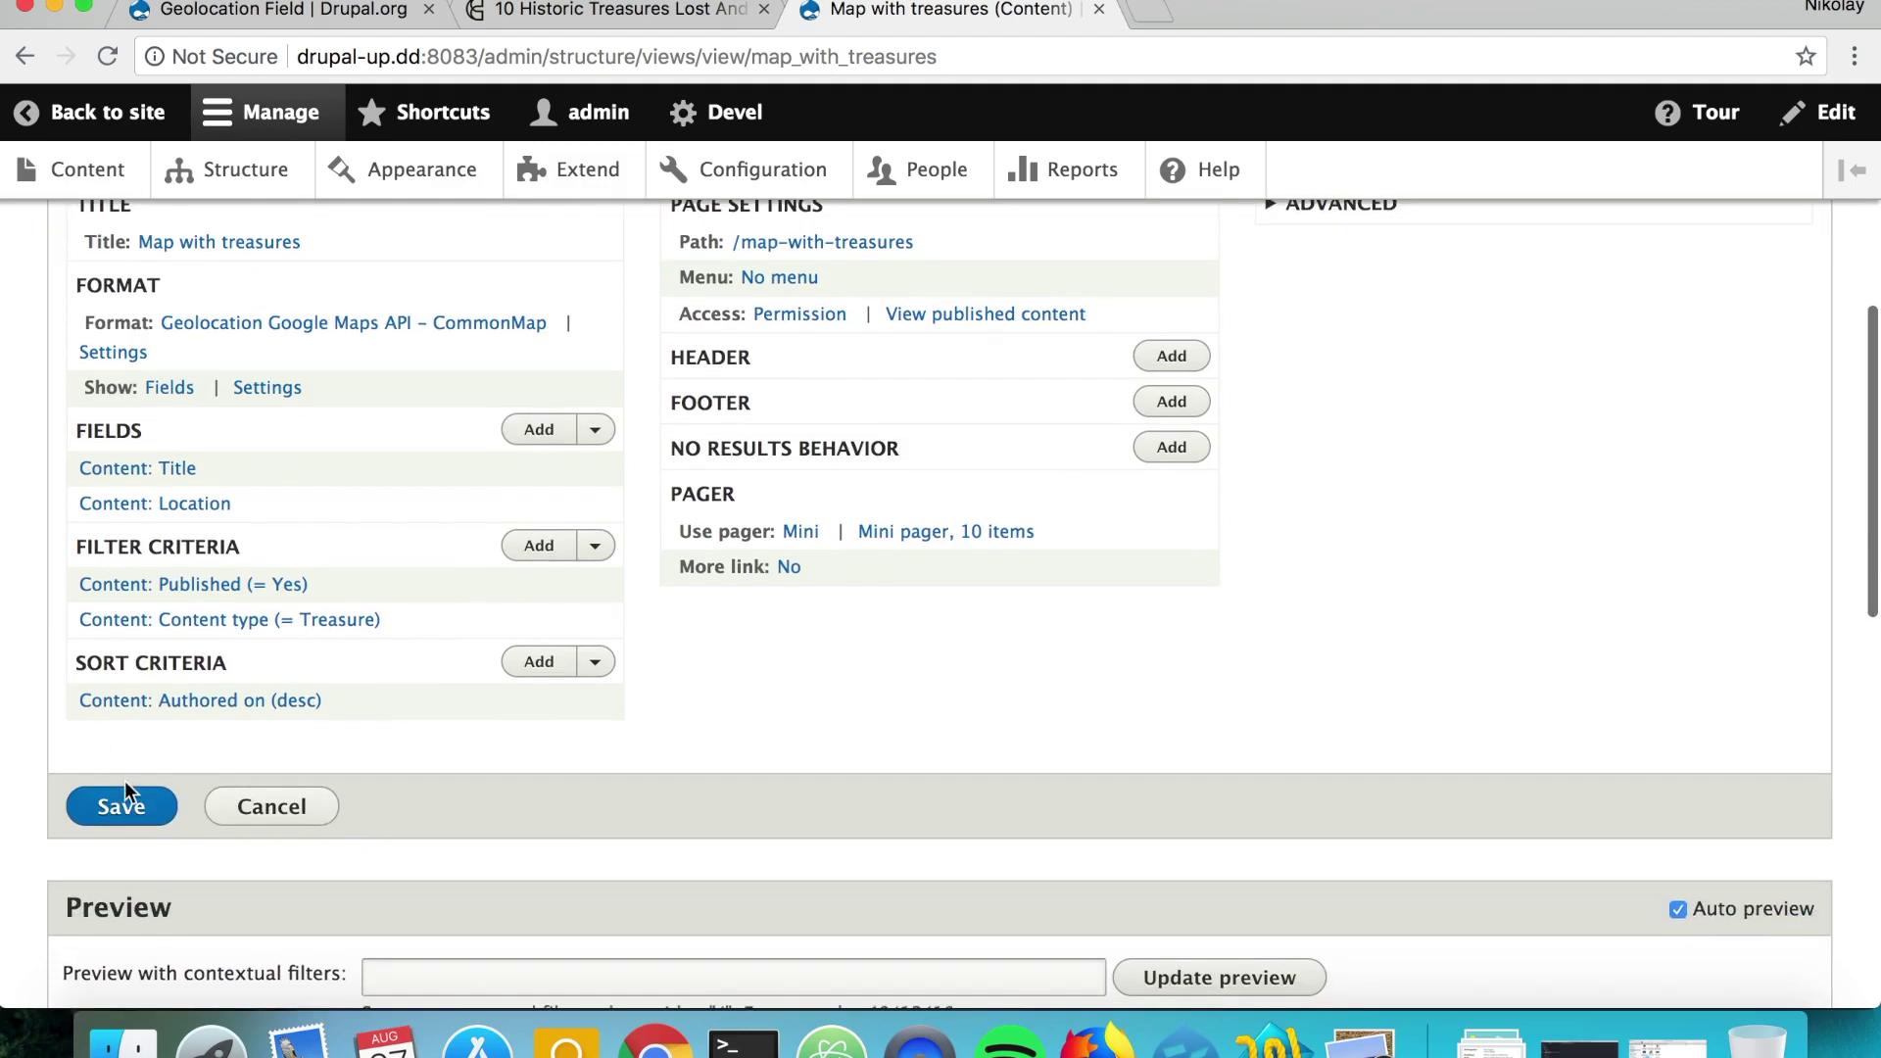
# - Save the Map with treasures view and visit its published page
pyautogui.click(125, 794)
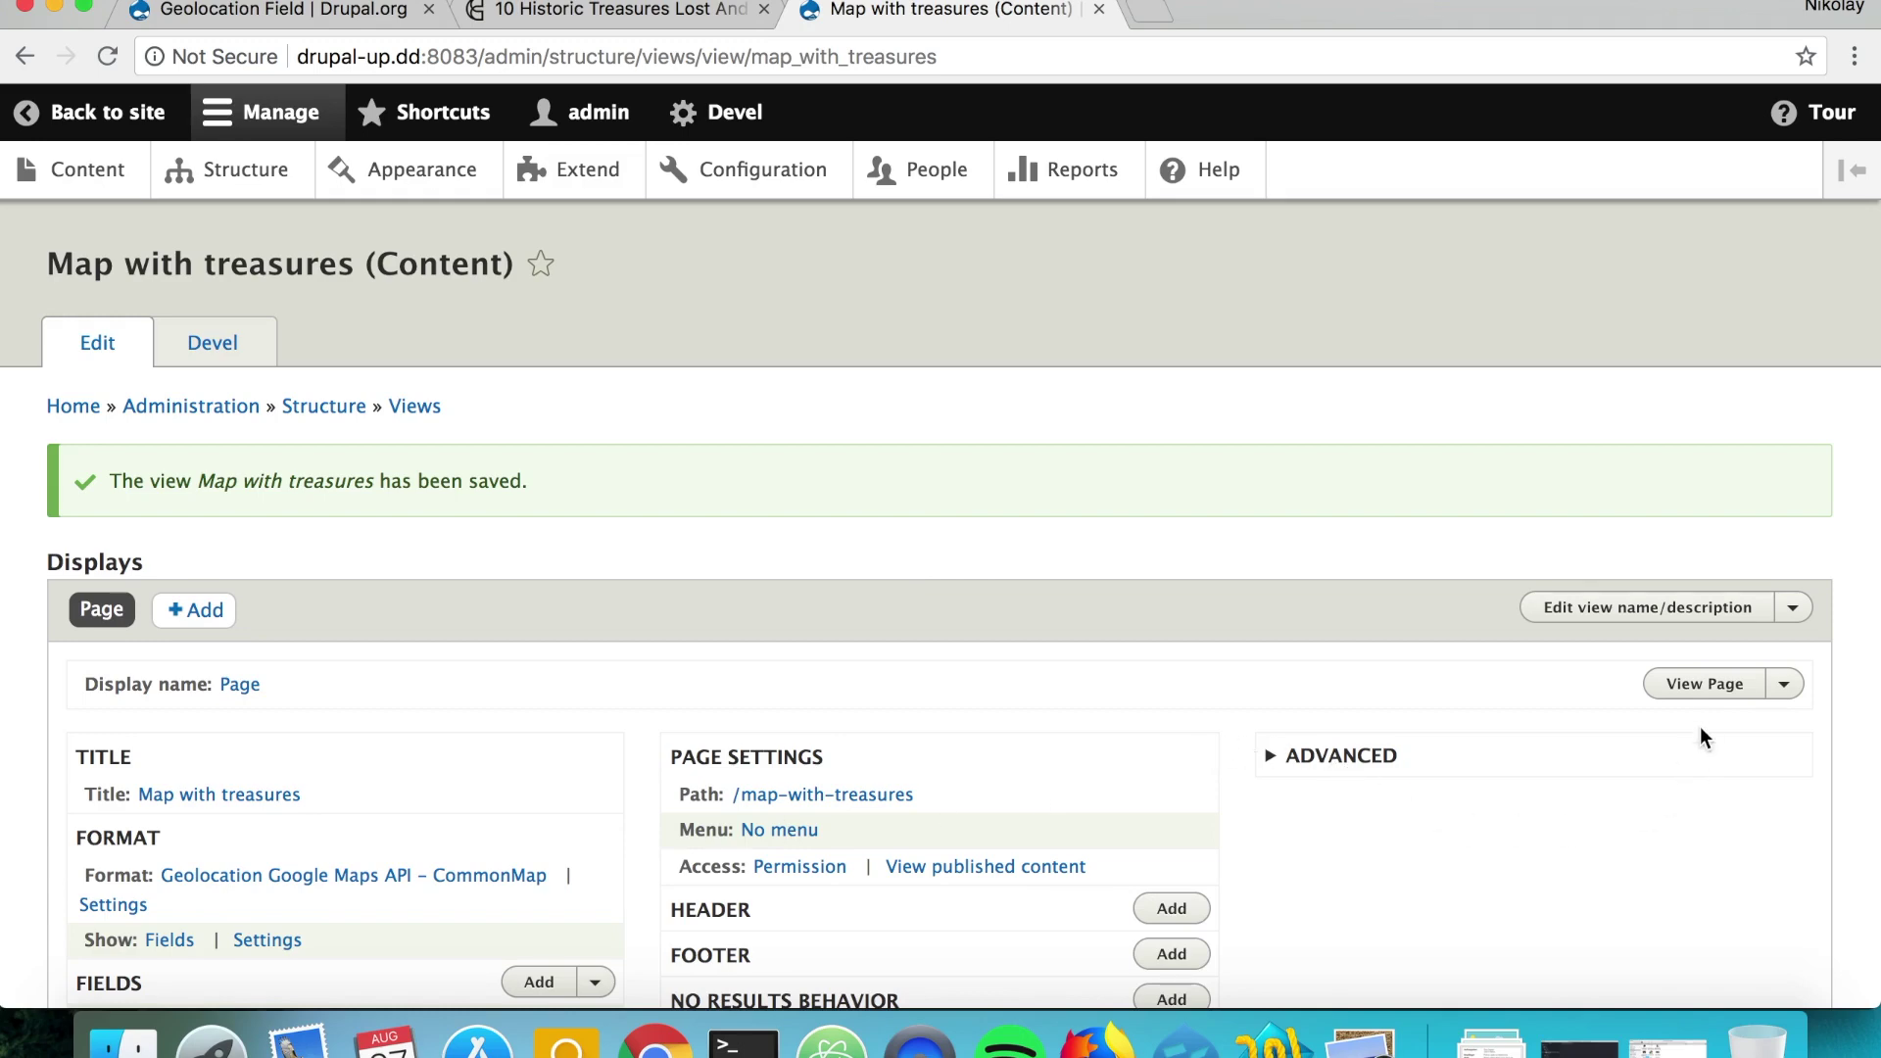
pyautogui.click(1703, 684)
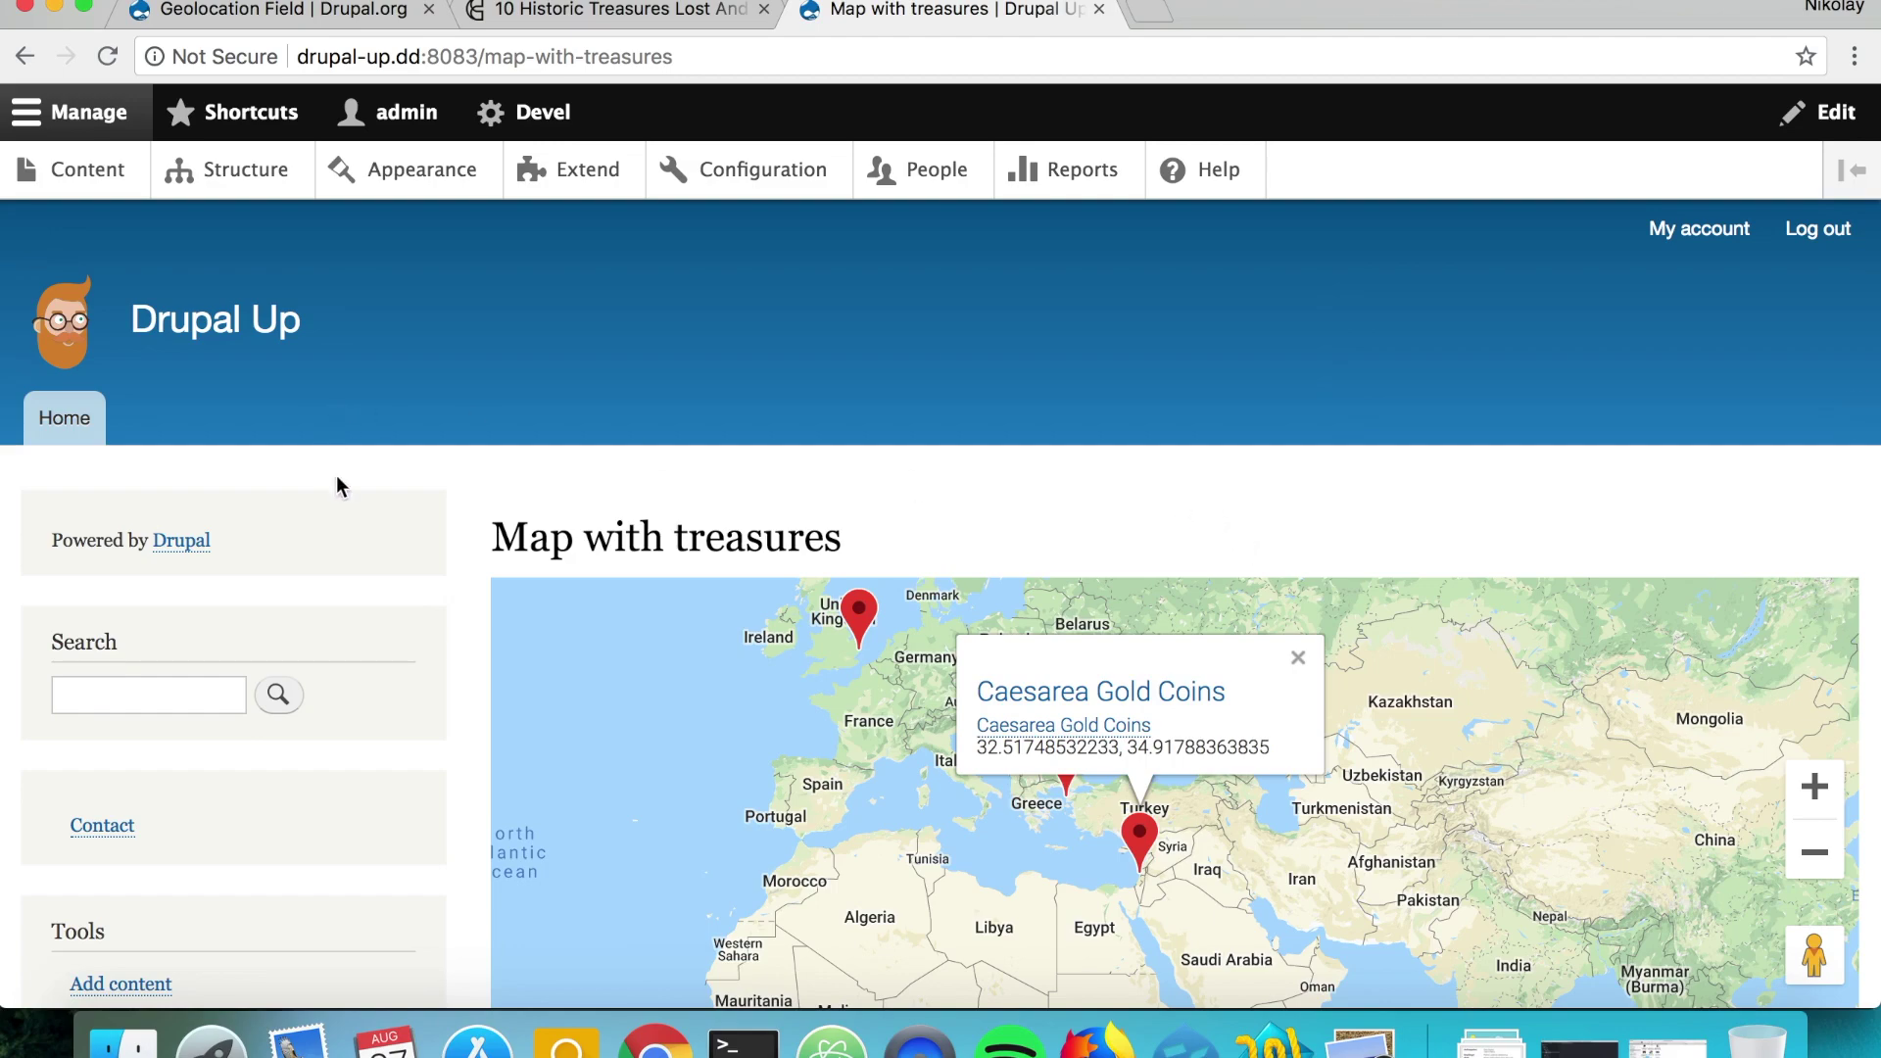
pyautogui.scroll(-4, 337, 485)
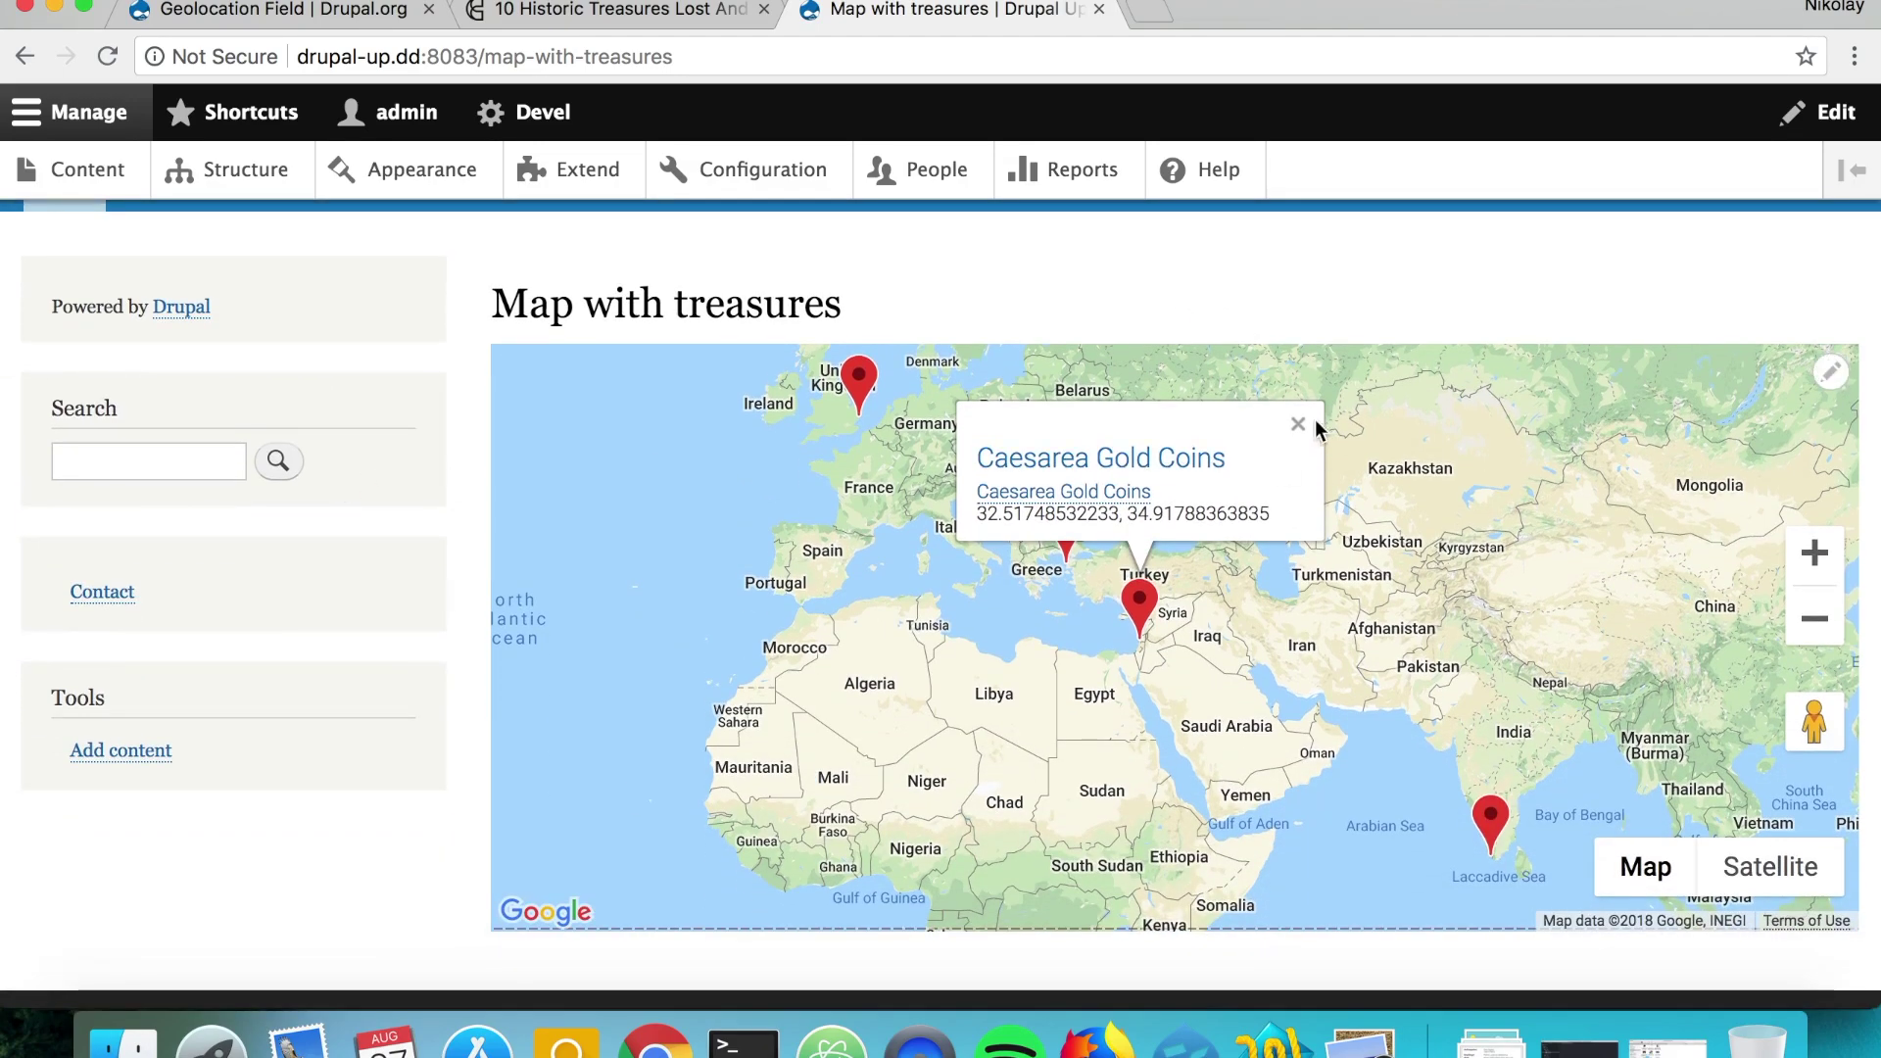
# - Check each marker's popup: Sutton Hoo, Caesarea Gold Coins, Padmanabhaswamy Temple, Panagyurishte Treasure
pyautogui.click(1298, 425)
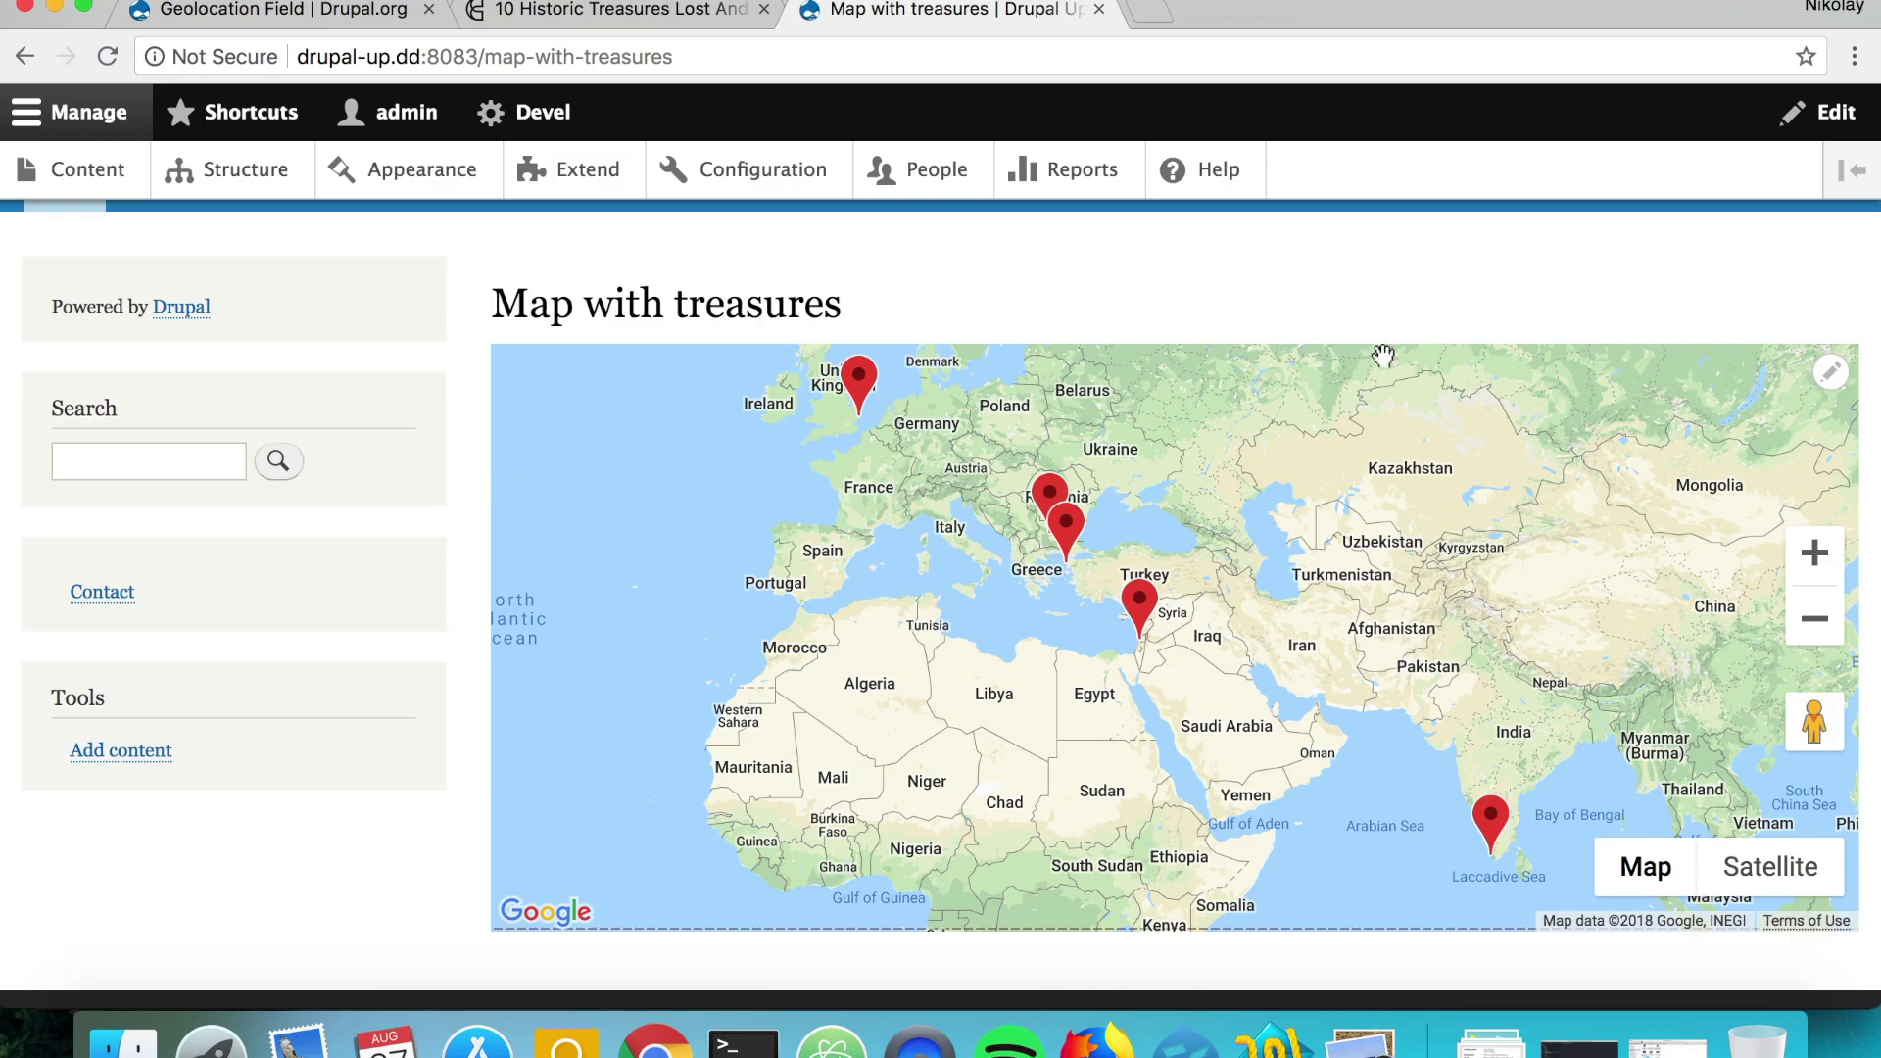
pyautogui.click(860, 382)
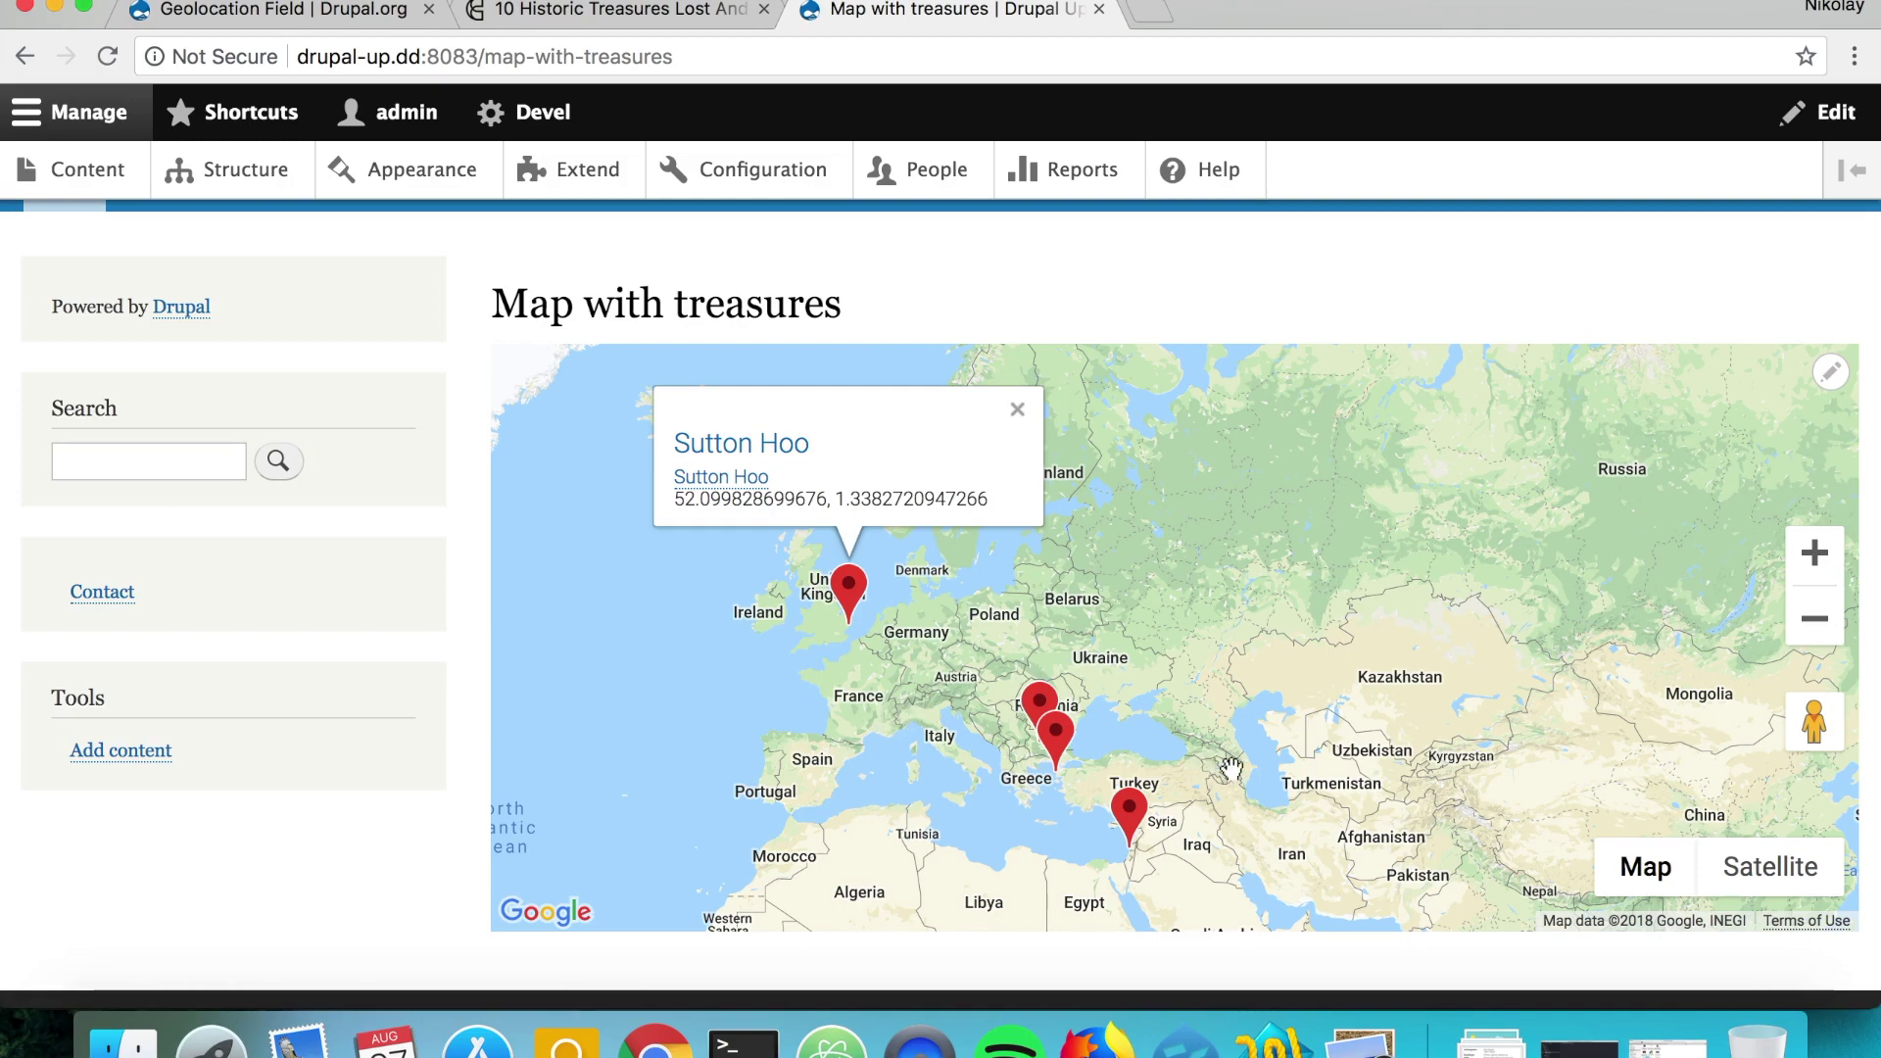
pyautogui.moveTo(1233, 766); pyautogui.dragTo(1126, 592)
pyautogui.click(1044, 633)
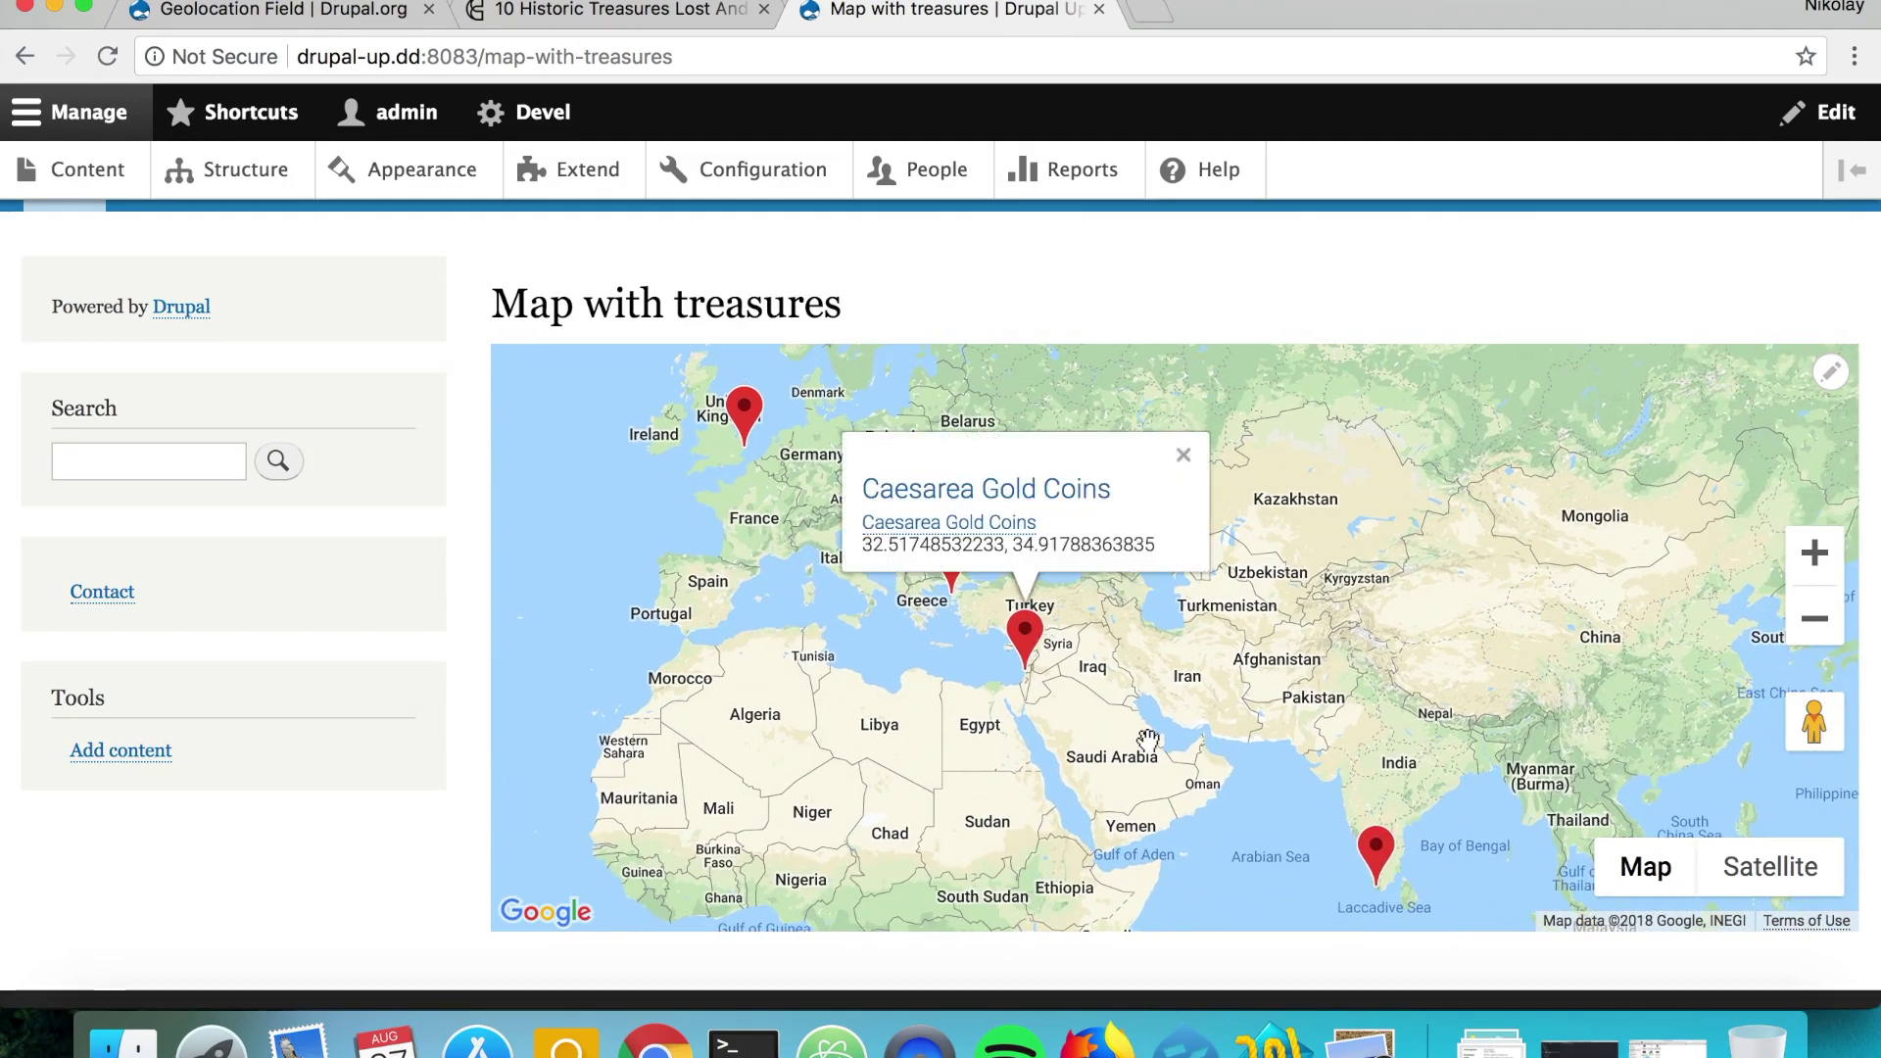
pyautogui.click(1382, 852)
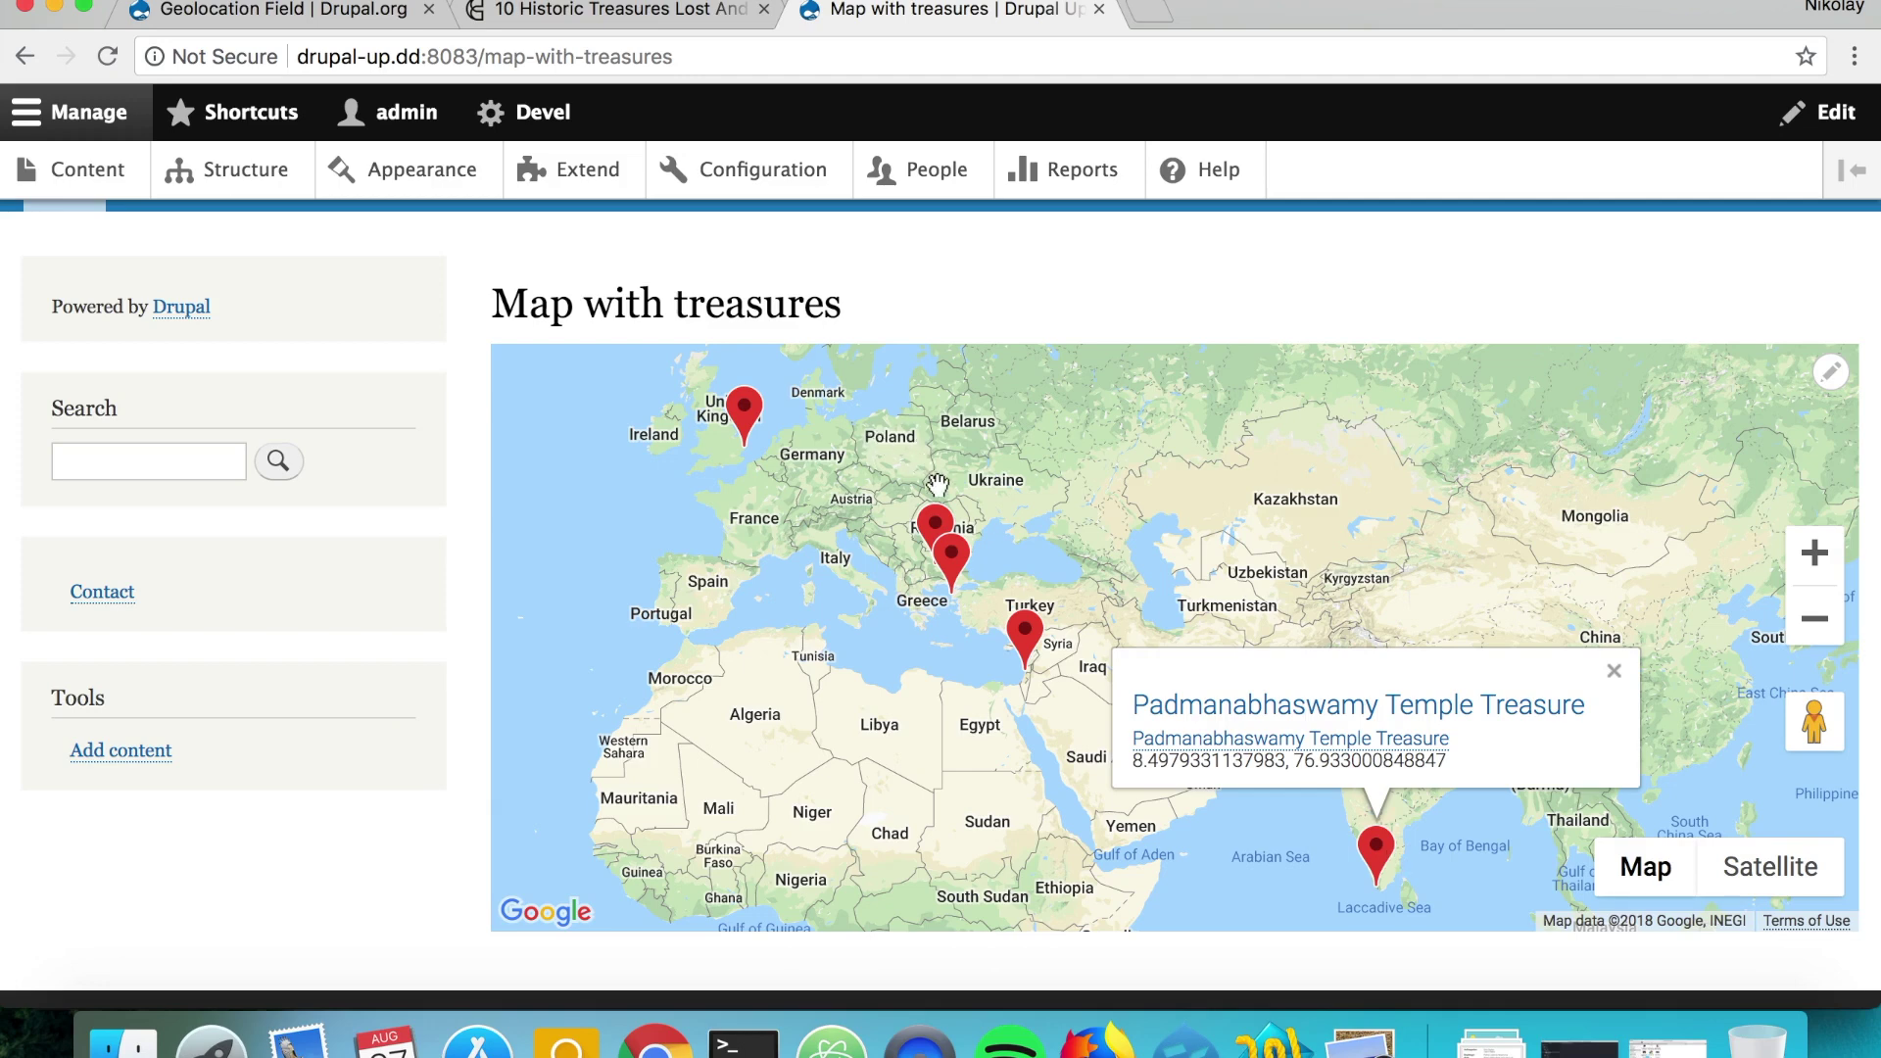
pyautogui.click(935, 526)
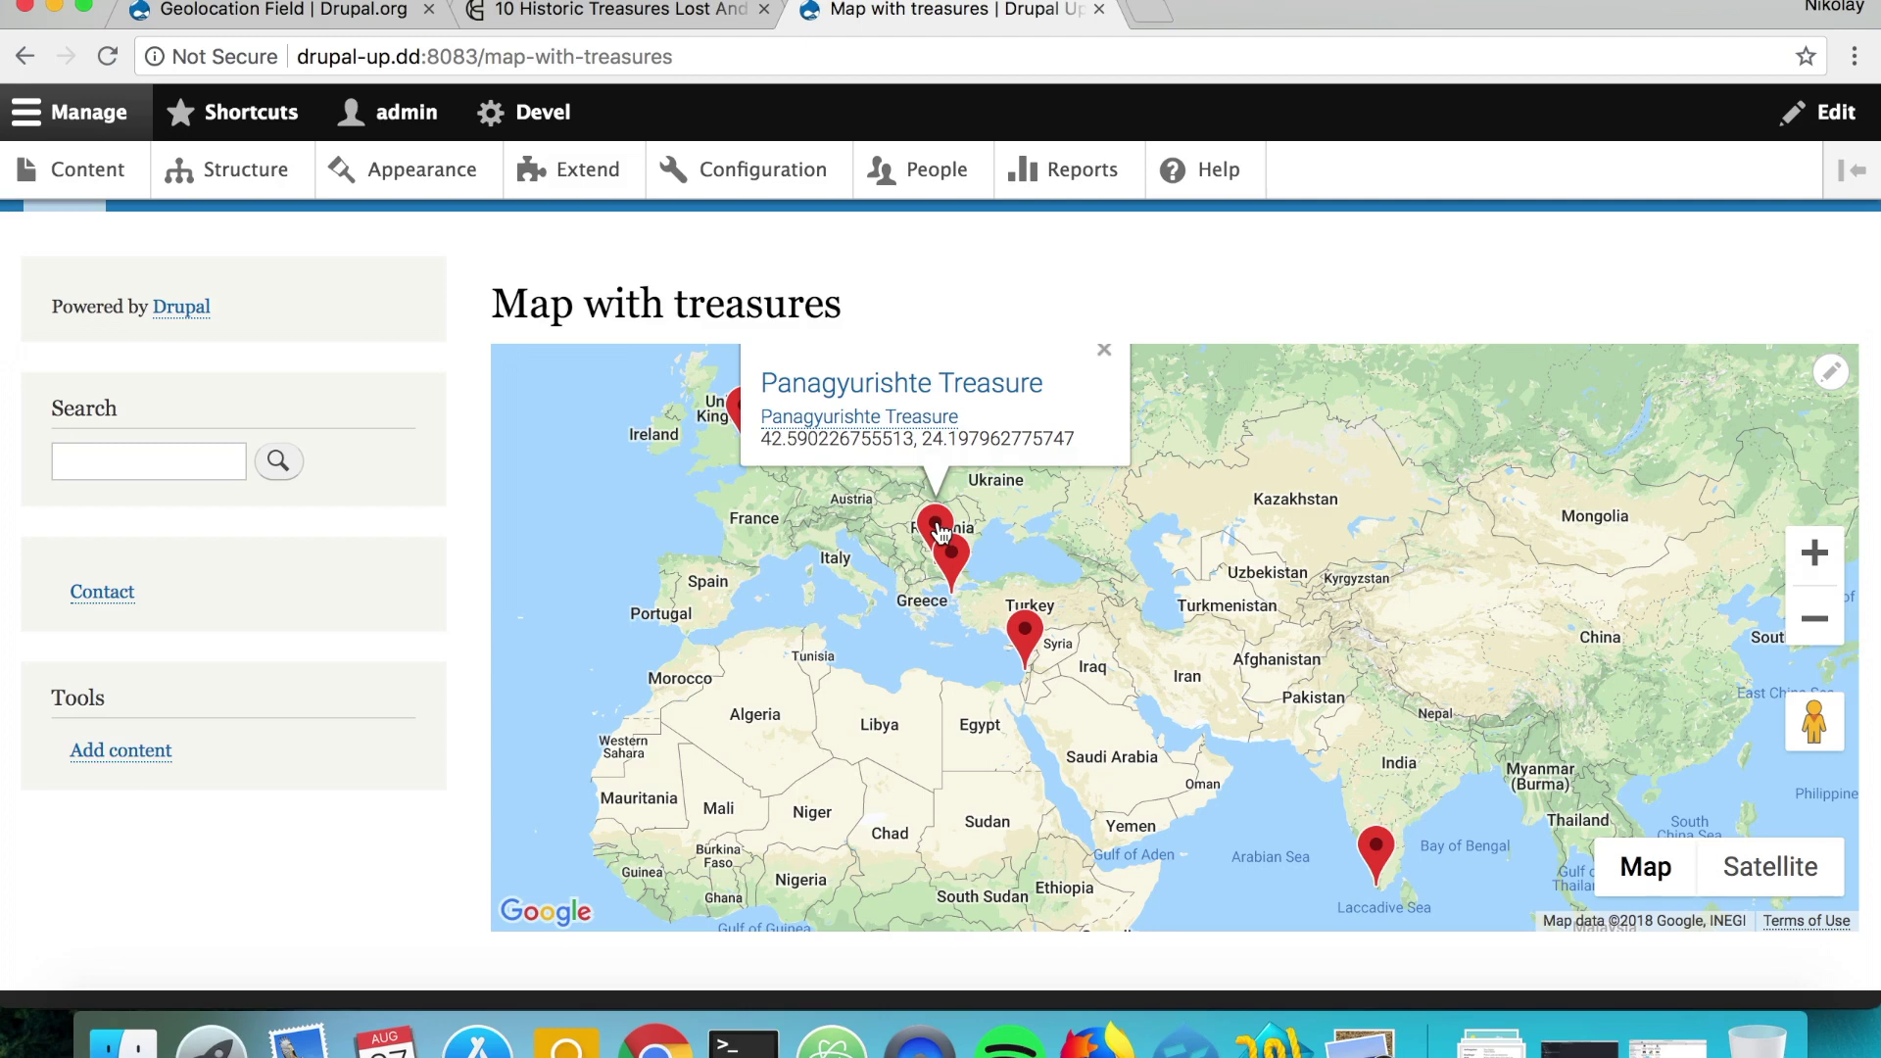